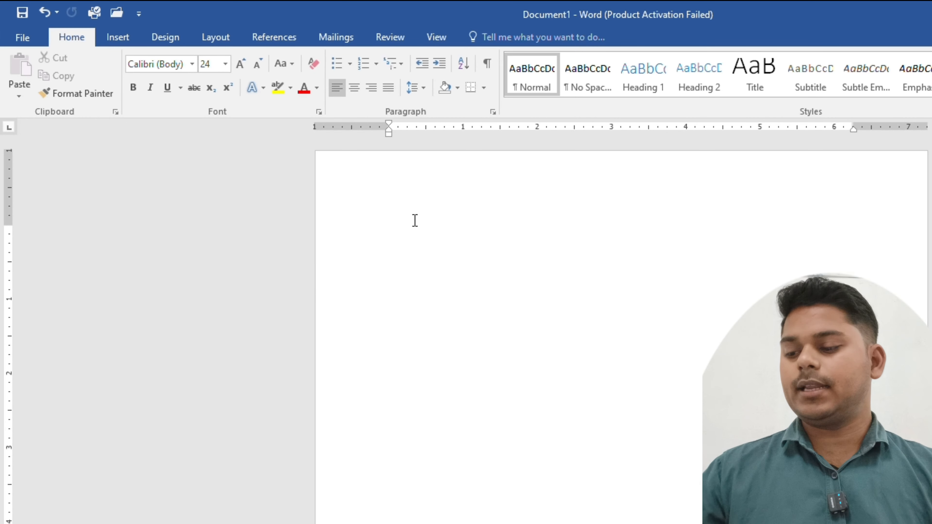
Step: Enter the text ADCA on the first line of the blank document and copy it to the clipboard
type("ADCA")
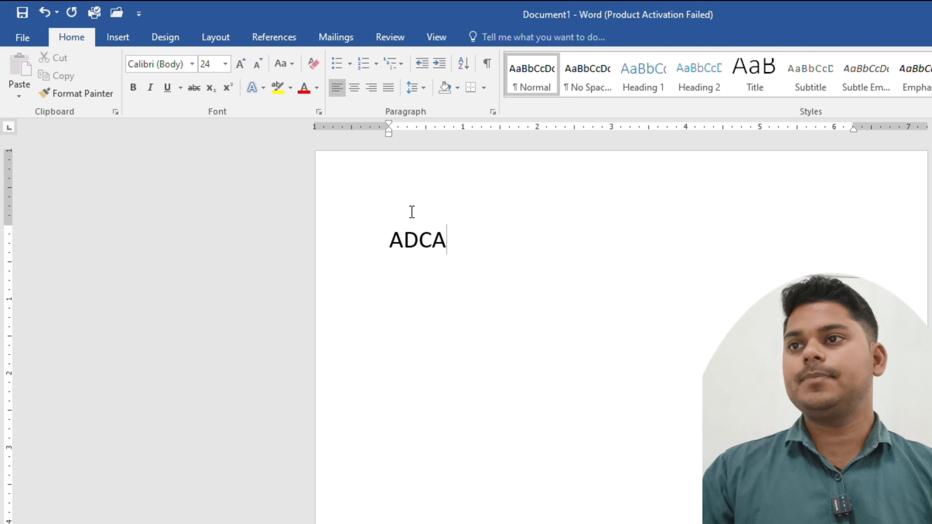
left_click_drag(449, 237, 333, 234)
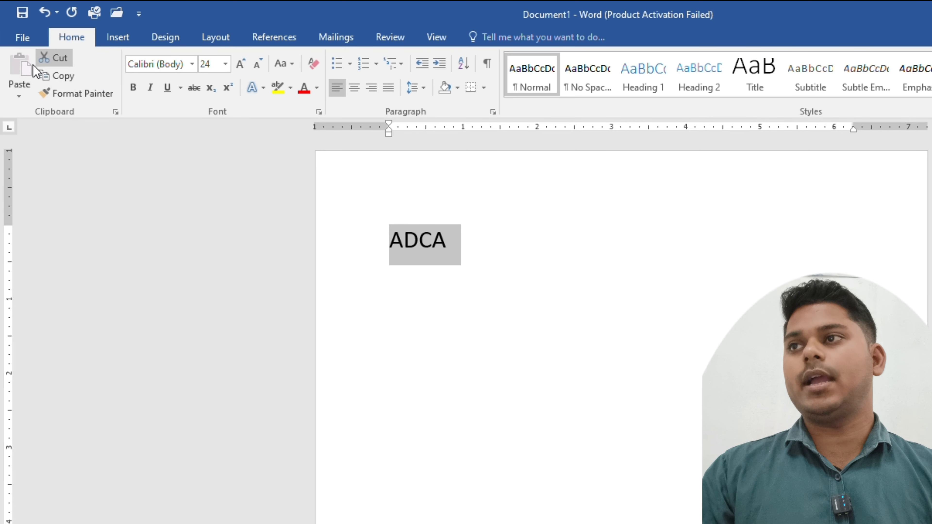
left_click(514, 245)
left_click_drag(510, 246, 343, 243)
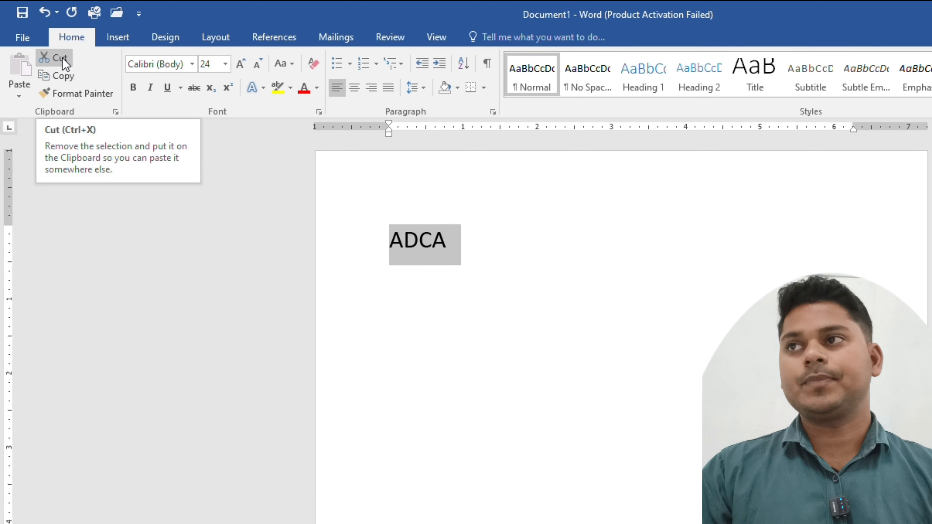
left_click(63, 74)
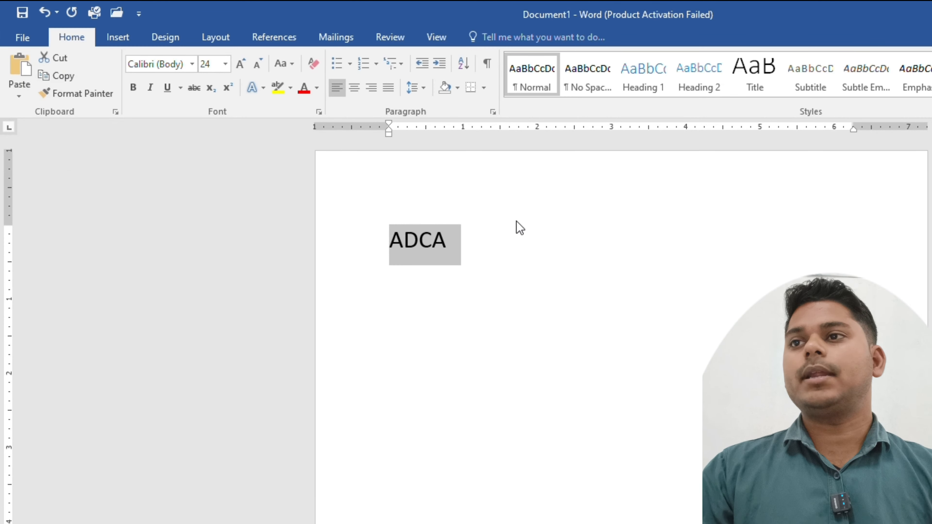
Step: Paste the copied ADCA text six times to fill six consecutive lines
left_click(26, 68)
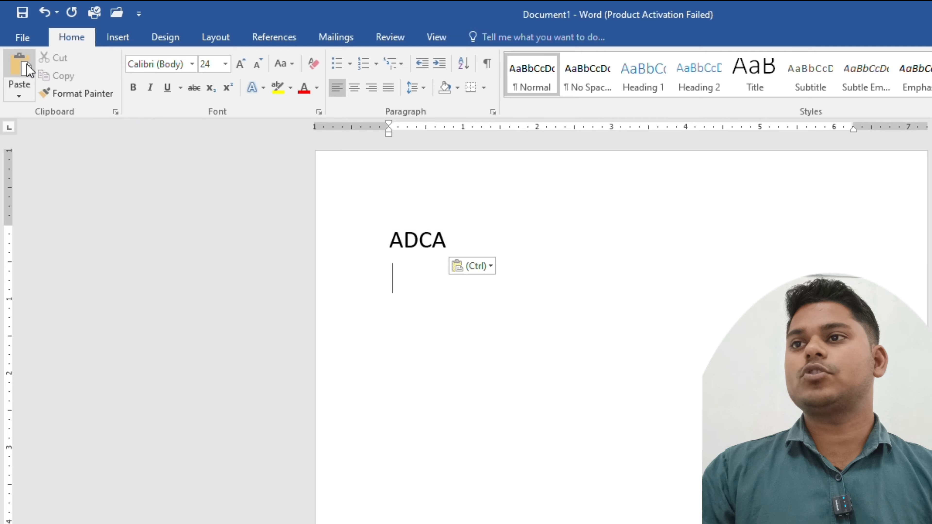
left_click(27, 68)
left_click(27, 68)
left_click(27, 68)
left_click(27, 68)
left_click(27, 68)
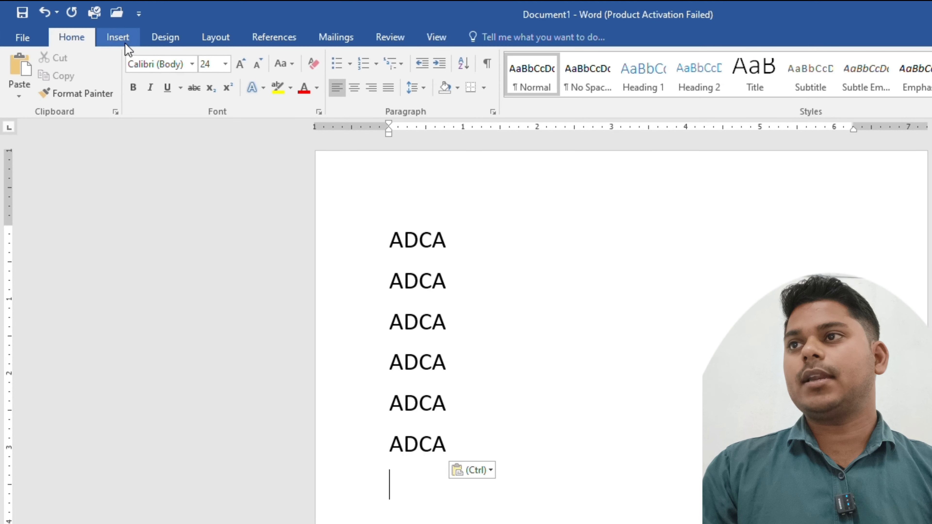
Step: Draw a rectangle shape in the empty area beside the column of ADCA lines
left_click(122, 41)
left_click(235, 88)
left_click(281, 149)
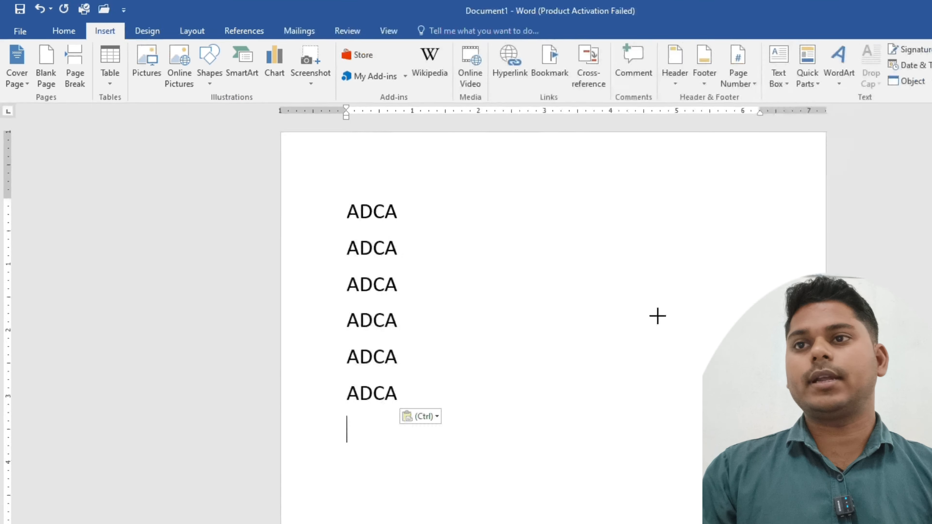
left_click_drag(546, 219, 728, 387)
left_click(501, 478)
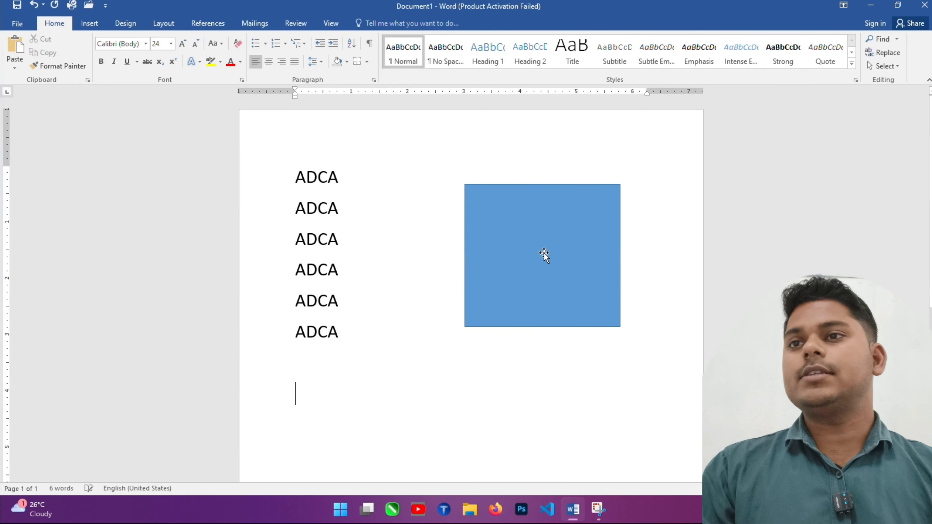
Step: Copy the blue rectangle and paste two duplicates of it
left_click(673, 272)
left_click(55, 24)
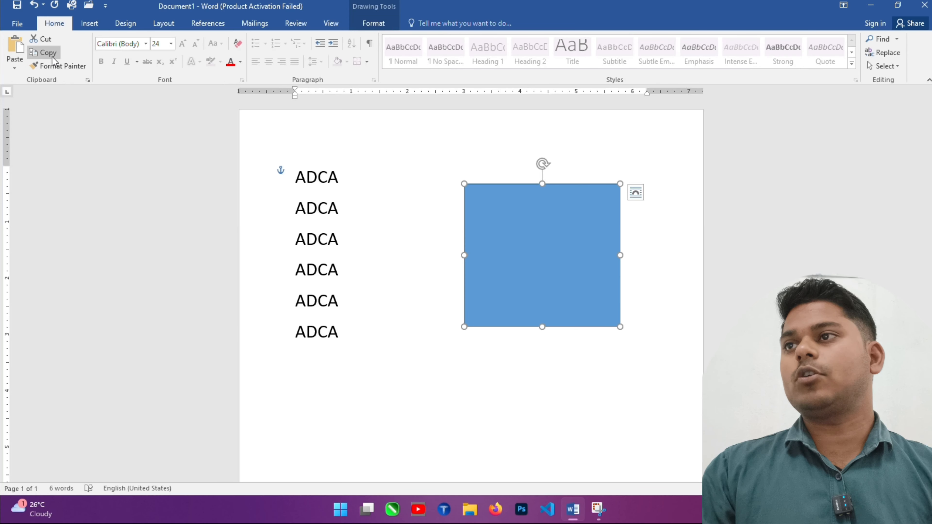
left_click(41, 54)
left_click(15, 48)
left_click(15, 47)
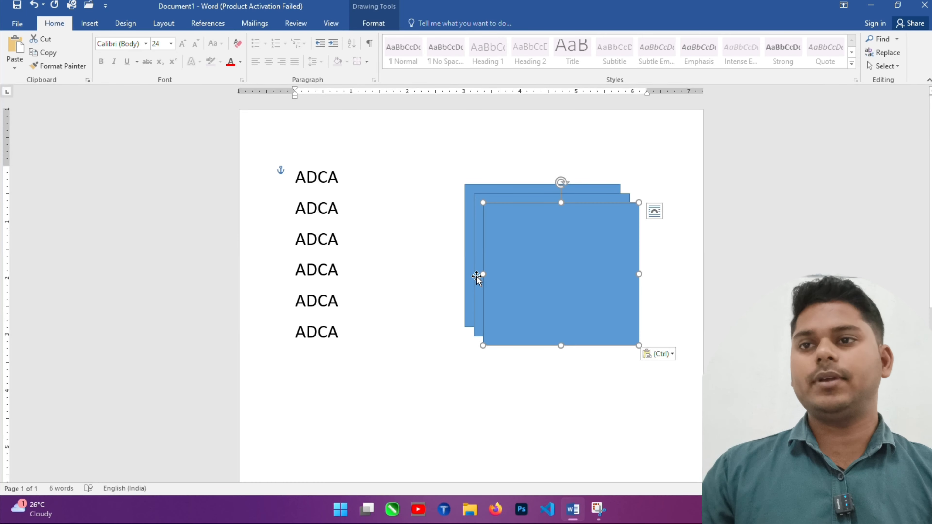
Step: Delete all three blue rectangles, along with the first letter of the top ADCA line
key("Delete")
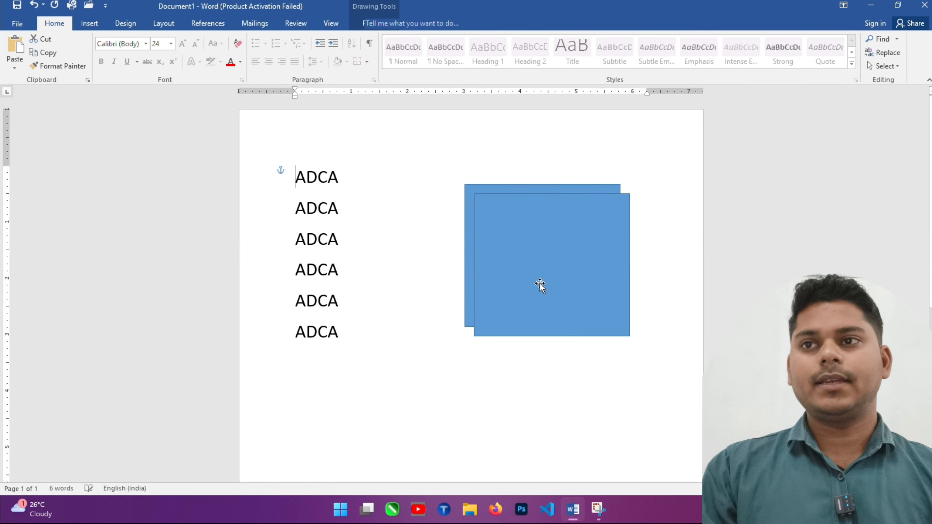
key("Delete")
left_click(518, 262)
key("Delete")
left_click(514, 252)
key("Delete")
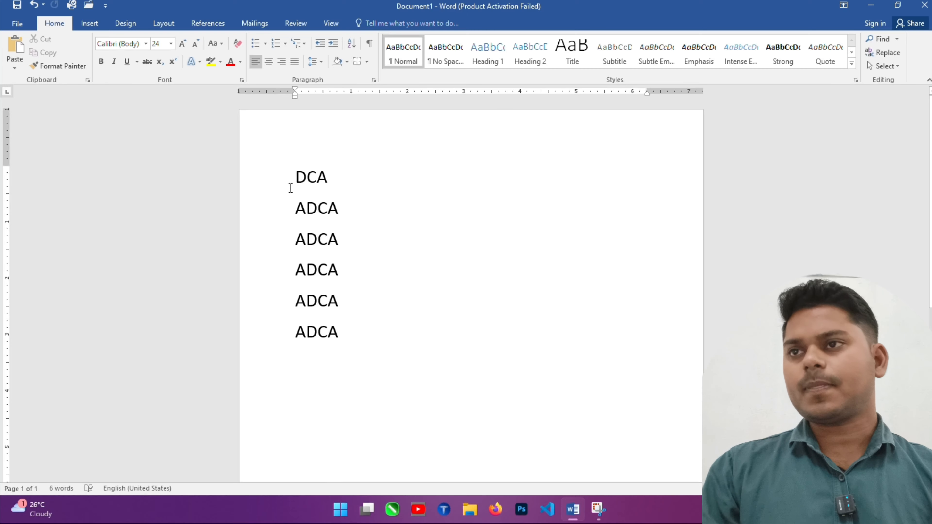
Step: Delete the five ADCA lines below the DCA line
left_click(287, 184)
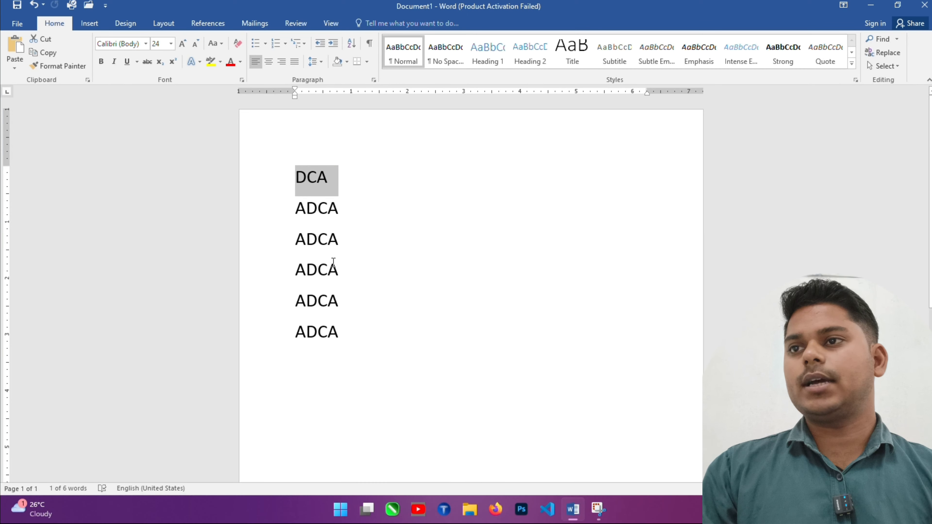
left_click_drag(296, 209, 434, 352)
key("Delete")
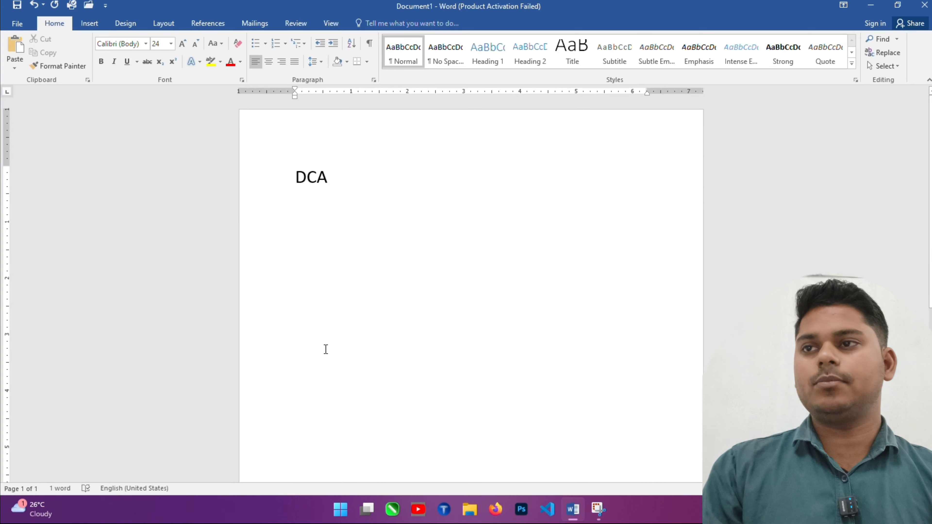
Step: Copy the DCA line and paste it three times over the selected original and the following lines
left_click_drag(353, 184, 264, 172)
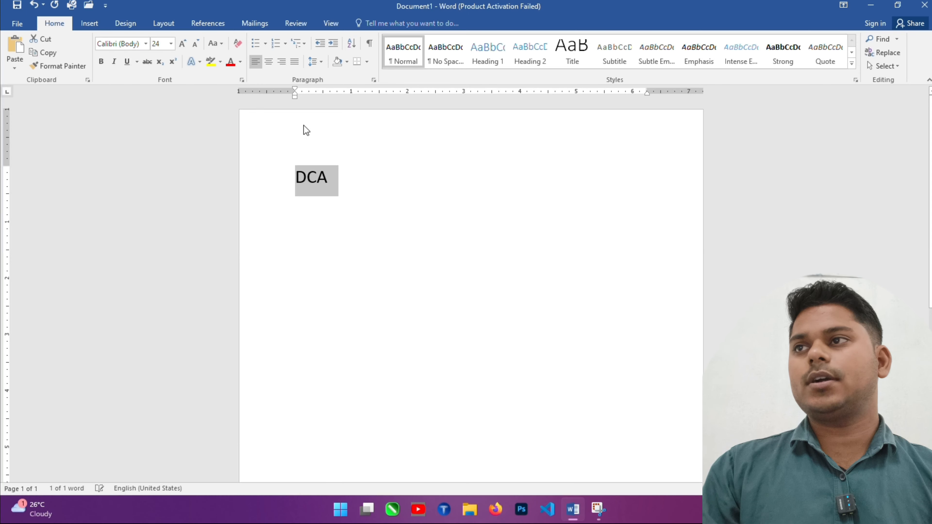
left_click(51, 55)
left_click(24, 50)
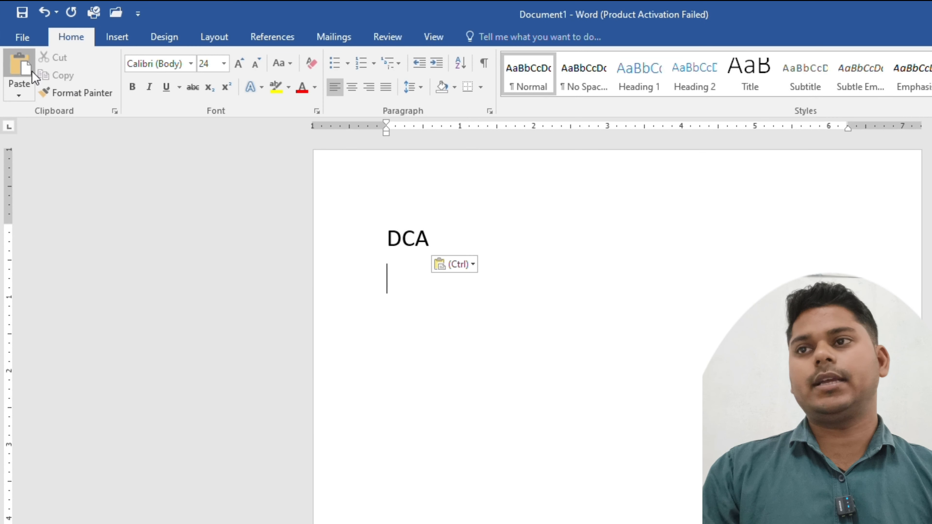
left_click(32, 71)
left_click(32, 71)
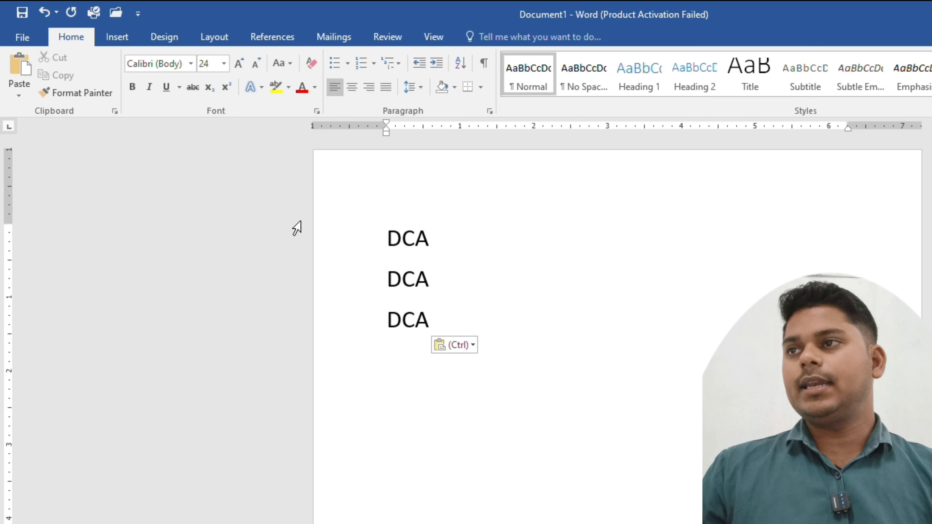
Step: Undo the three pastes of the DCA line
key("ctrl+z")
key("ctrl+z")
key("ctrl+z")
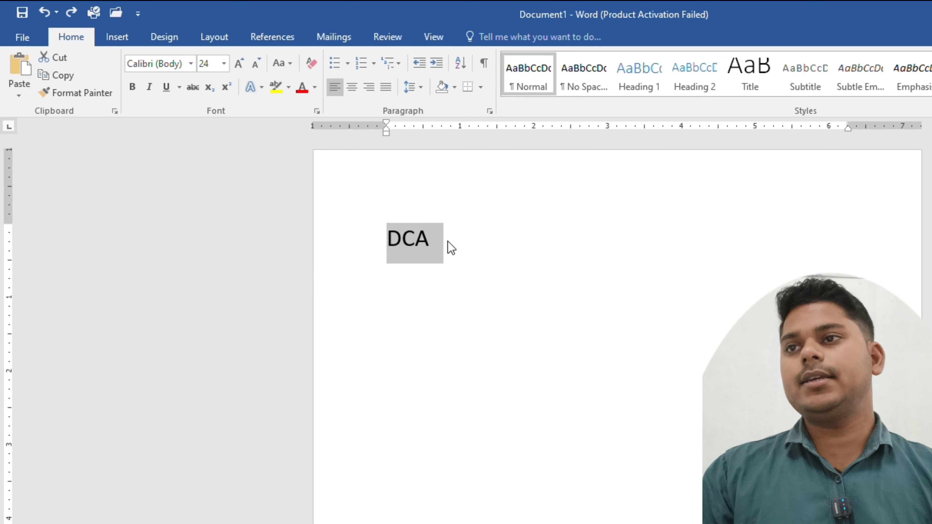
Step: Cut the DCA line and paste it six lines further down the page
left_click_drag(450, 248, 367, 245)
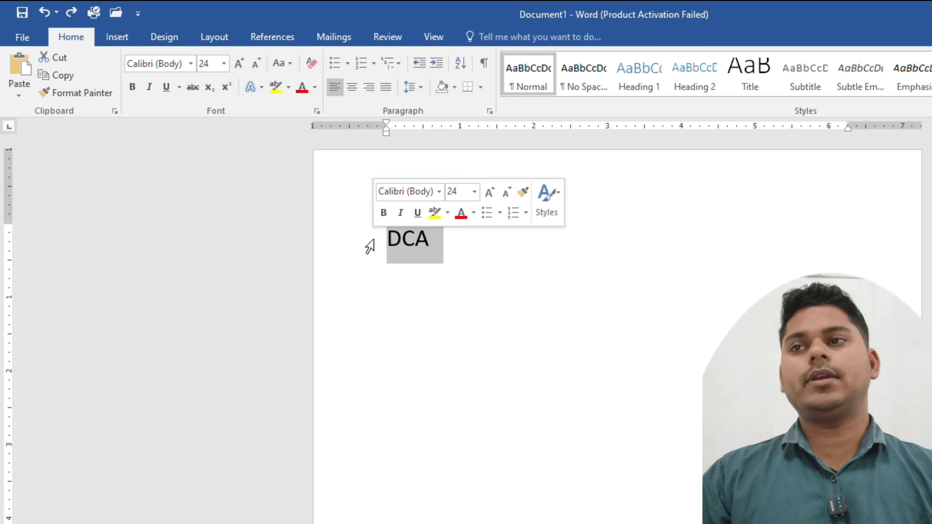
right_click(392, 244)
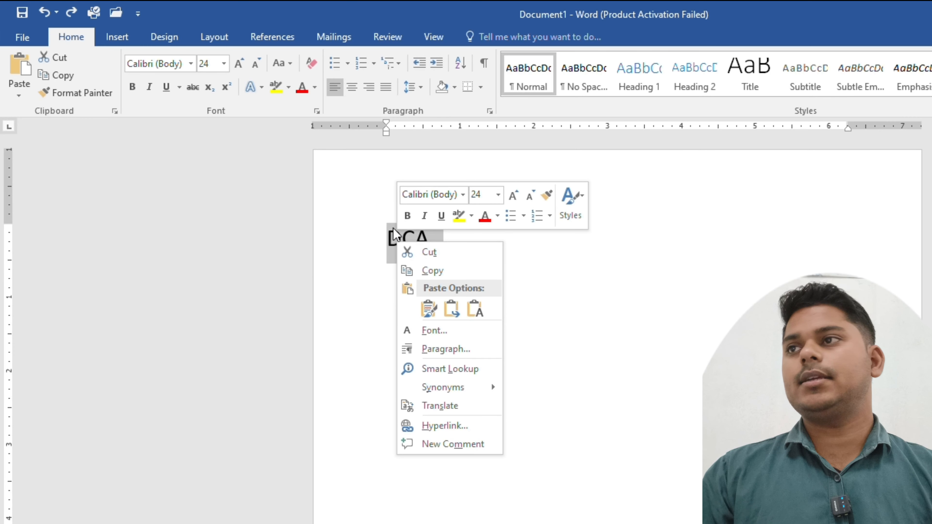
left_click(57, 57)
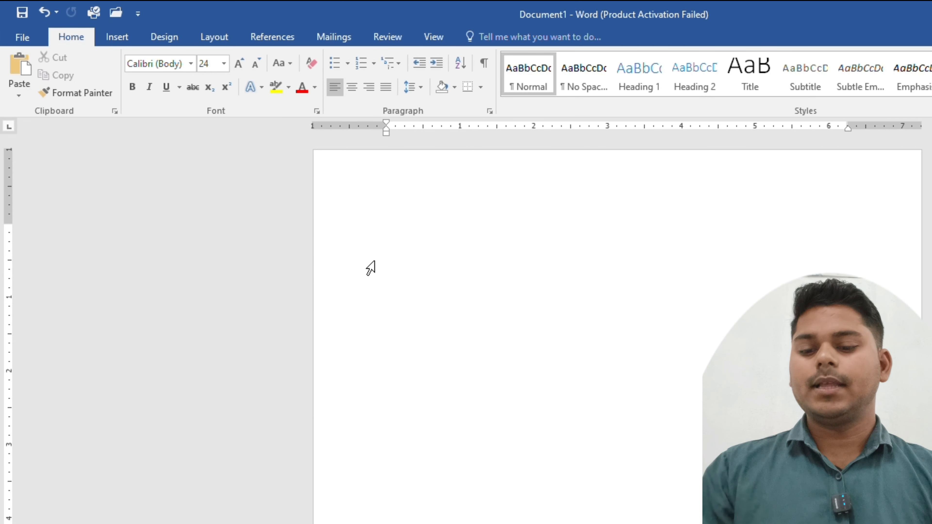
key("Return")
key("Return")
key("Return")
key("Return")
key("Return")
key("Return")
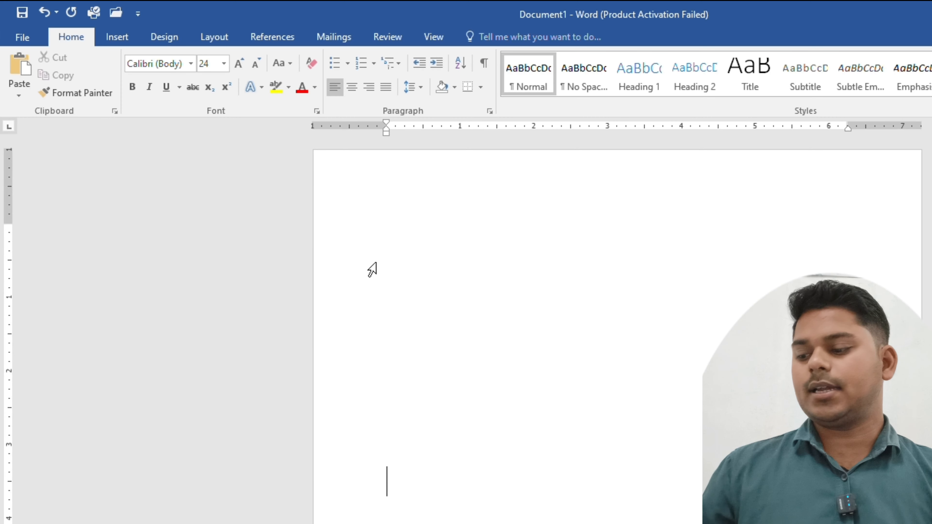
key("ctrl+v")
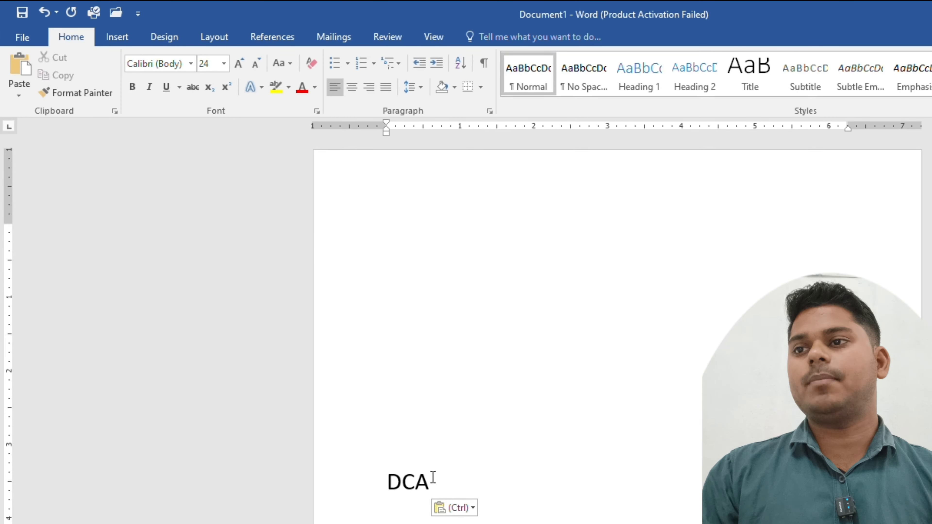
Step: Paste the clipboard text over the relocated DCA line and select that line again
left_click_drag(436, 478, 365, 483)
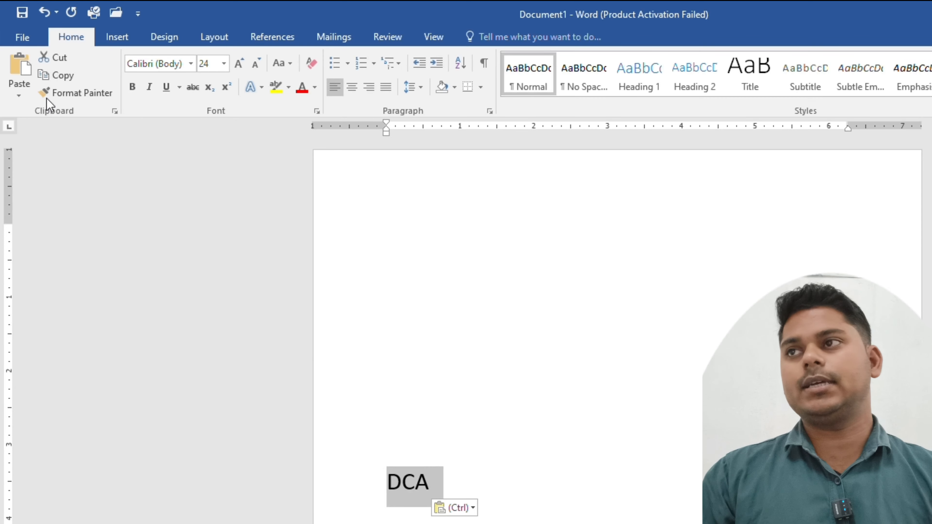
left_click(18, 71)
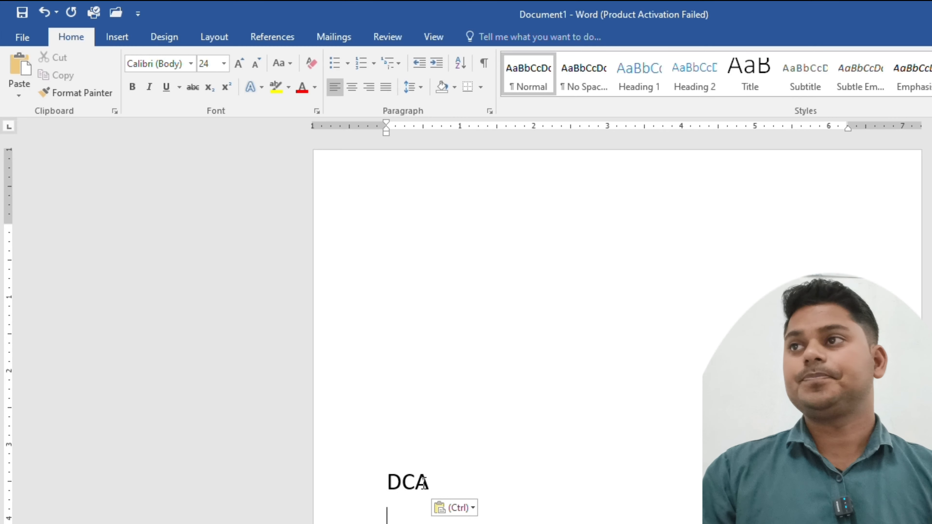
left_click_drag(439, 482, 348, 457)
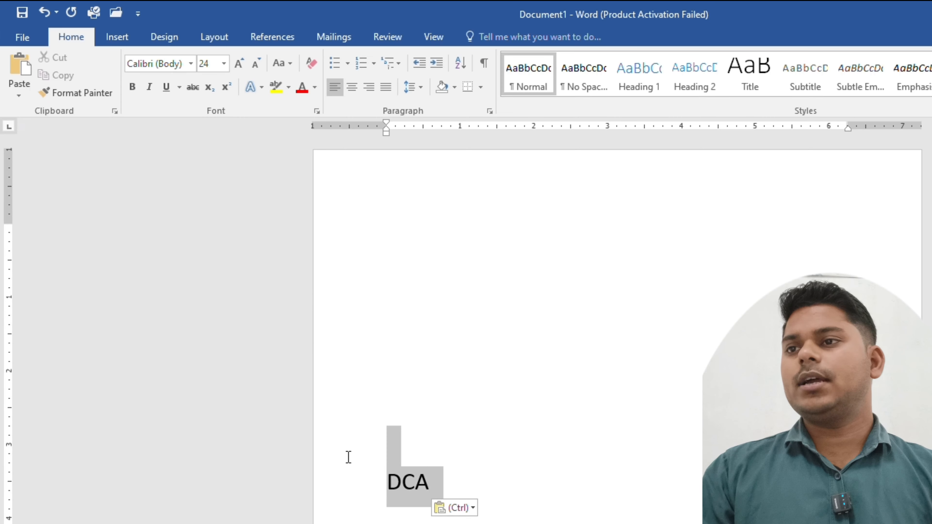
Step: Enter ADCA on the first line of the page and format it bold, italic and underlined
left_click(426, 196)
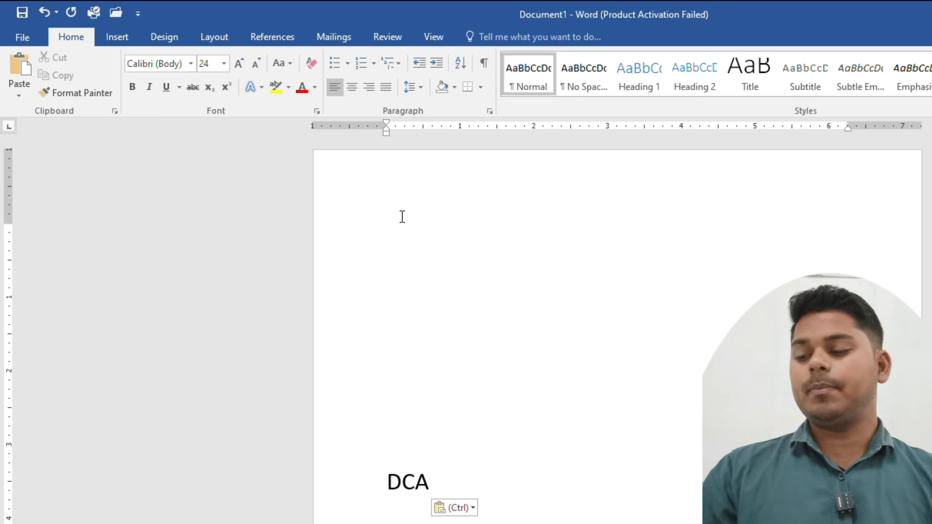
type("ADCA")
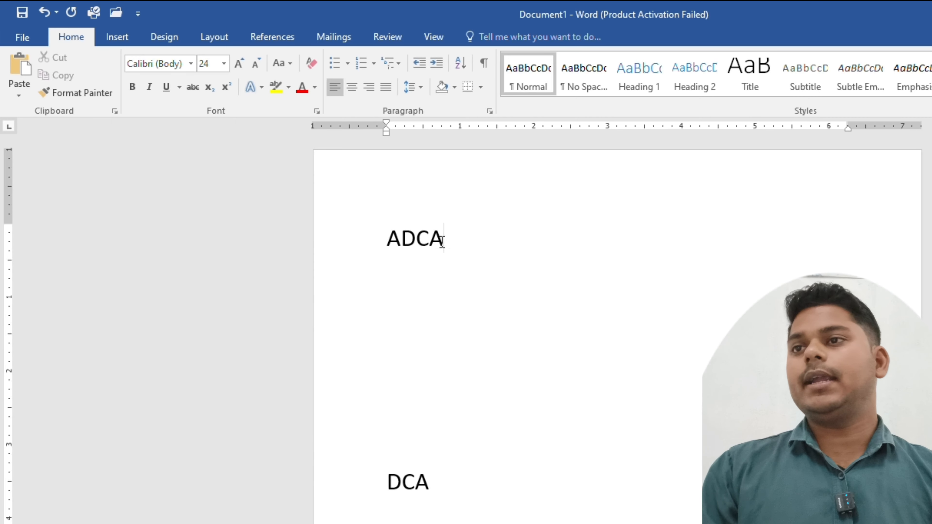
left_click_drag(442, 240, 374, 235)
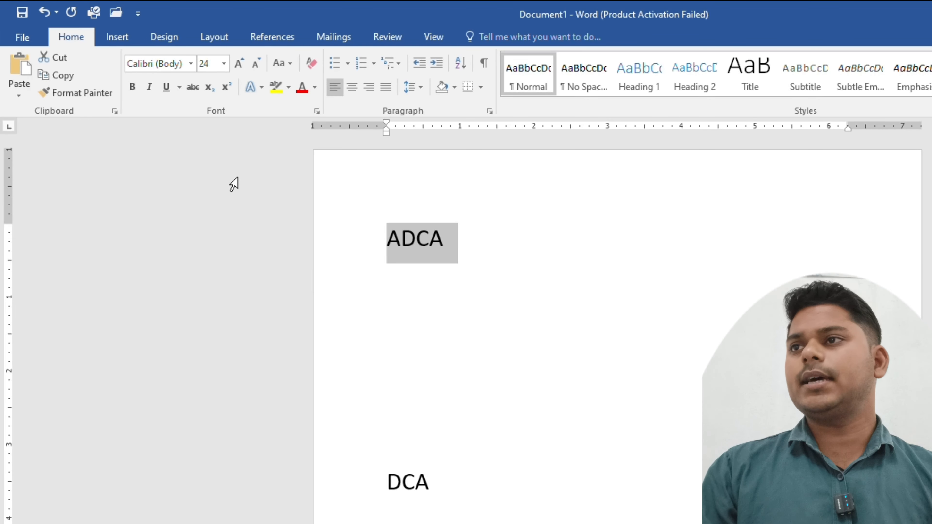
left_click(133, 93)
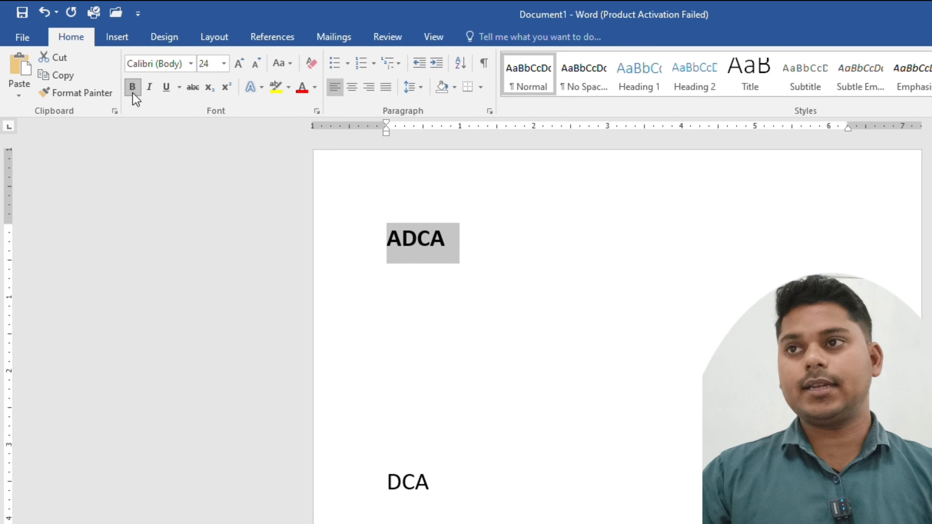
left_click(149, 96)
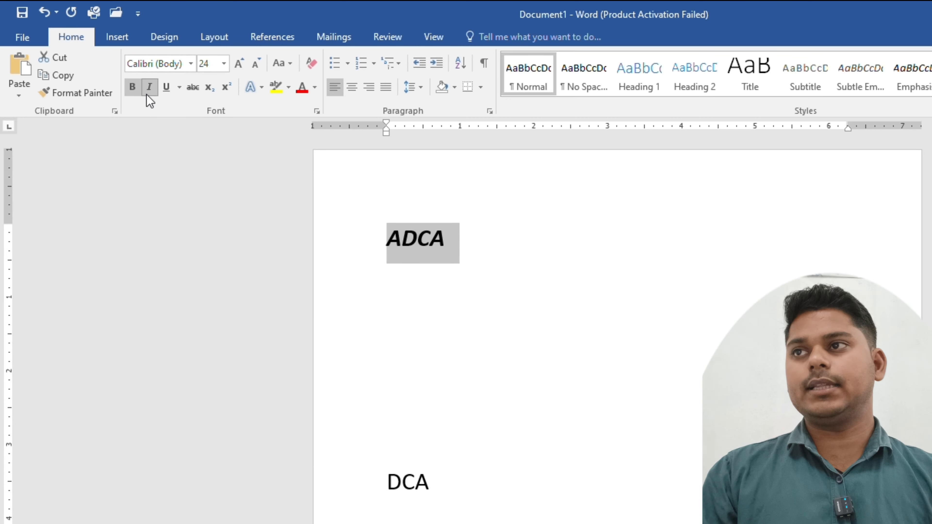
left_click(169, 92)
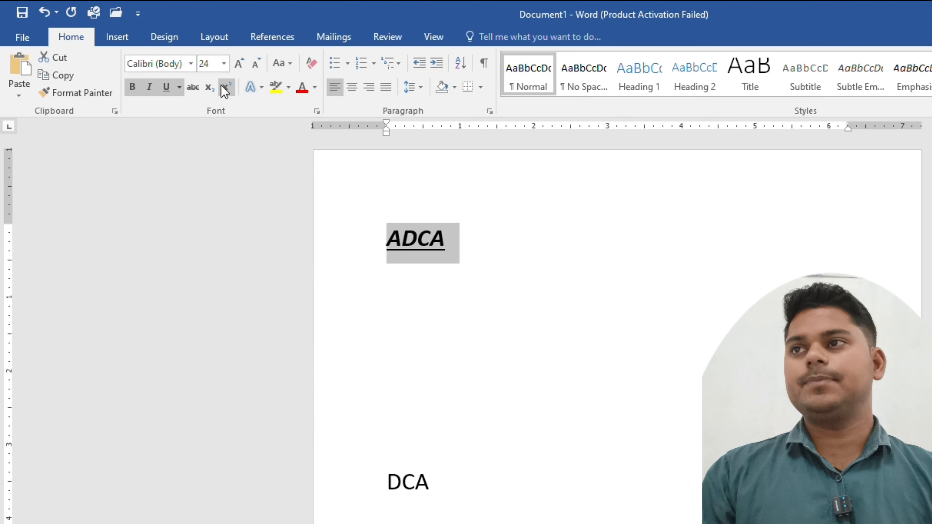
Step: Change the font of the selected ADCA text to Goudy Stout
left_click(191, 64)
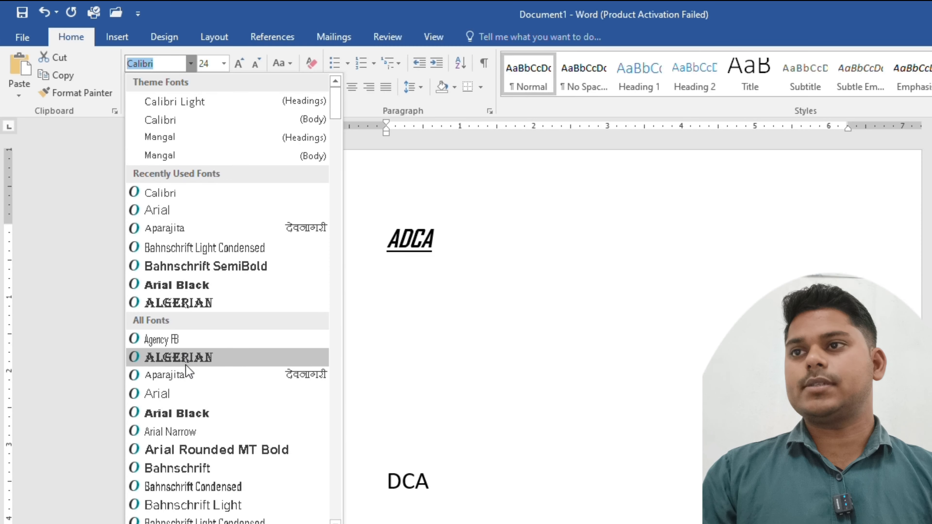
scroll(185, 366, "down", 15)
scroll(208, 329, "down", 13)
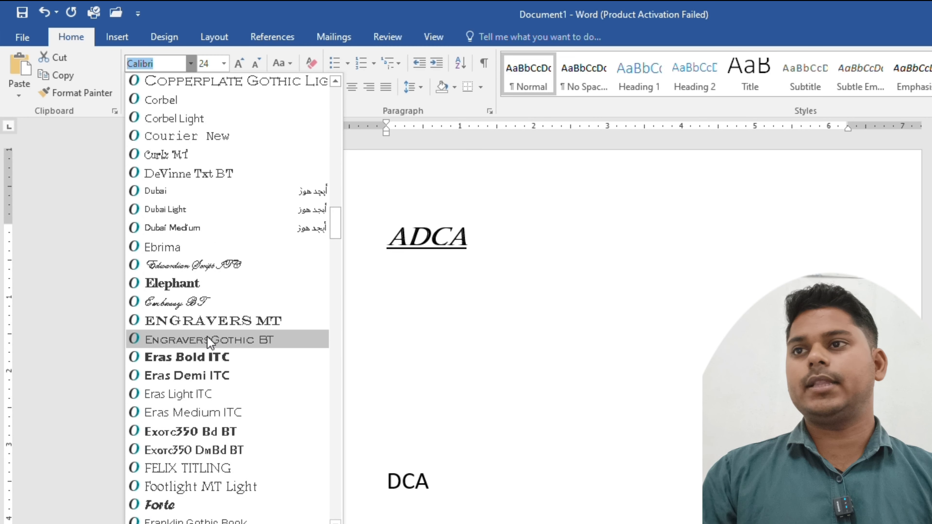
scroll(208, 340, "up", 13)
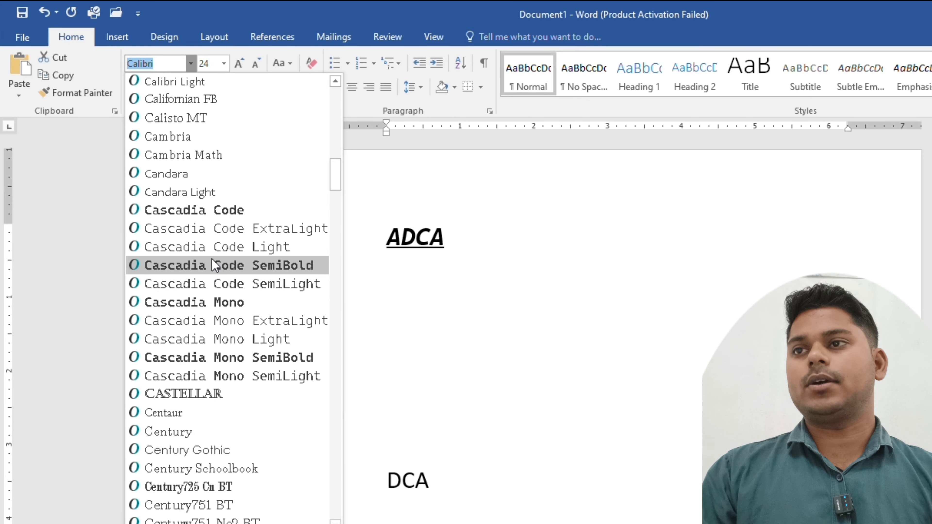
scroll(220, 367, "down", 20)
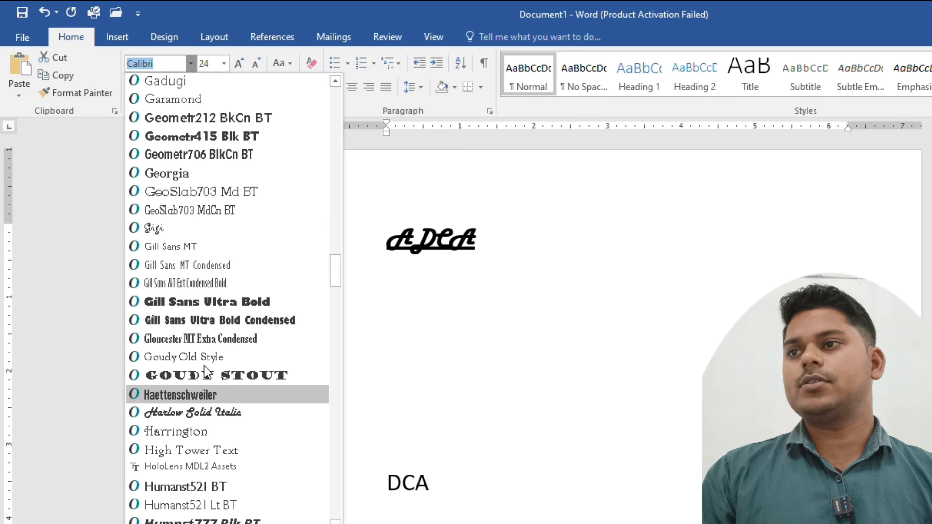
left_click(208, 378)
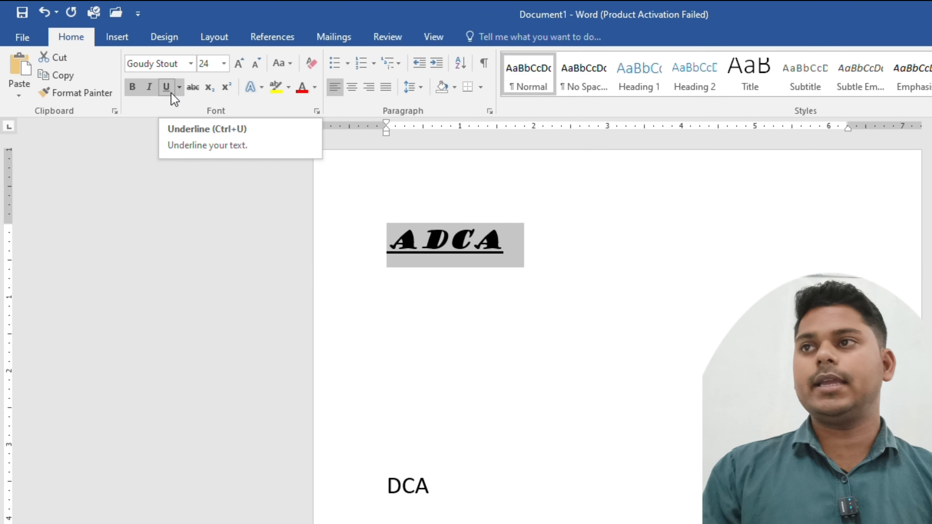
Step: Give the ADCA text a wavy underline and deselect it
left_click(179, 88)
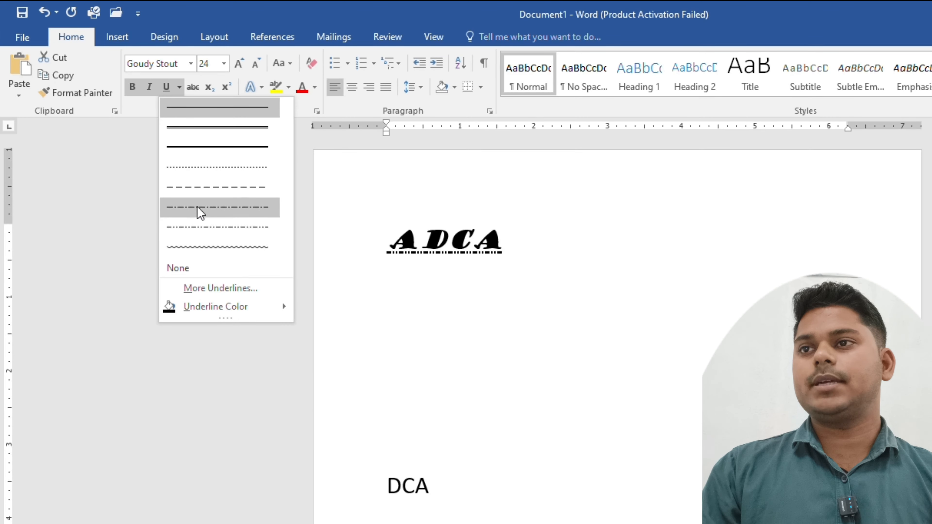
left_click(220, 247)
left_click(502, 256)
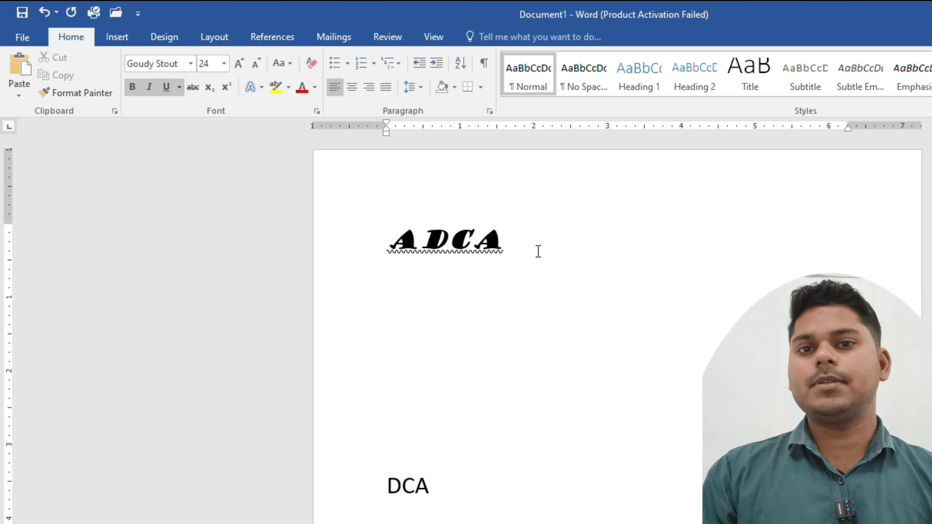
Step: Copy the formatting of ADCA onto the DCA line with Format Painter
left_click_drag(541, 250, 337, 246)
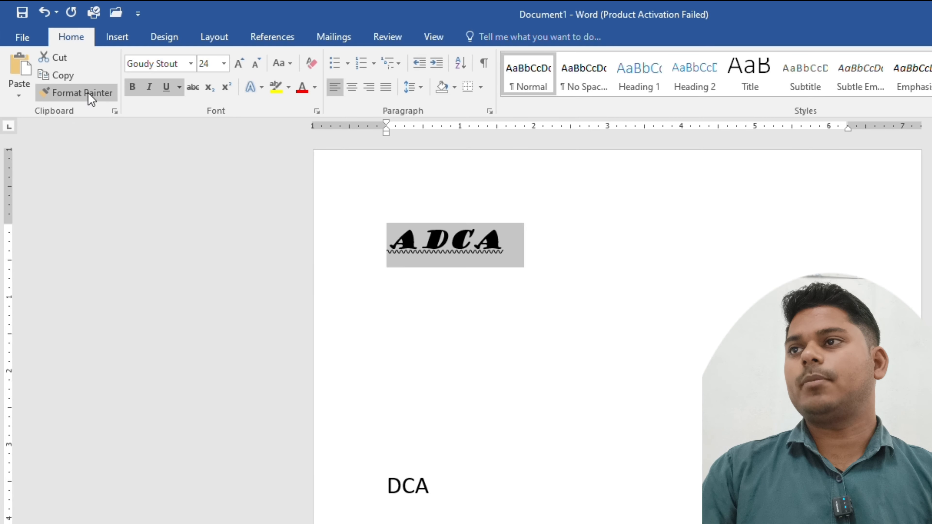
left_click(78, 93)
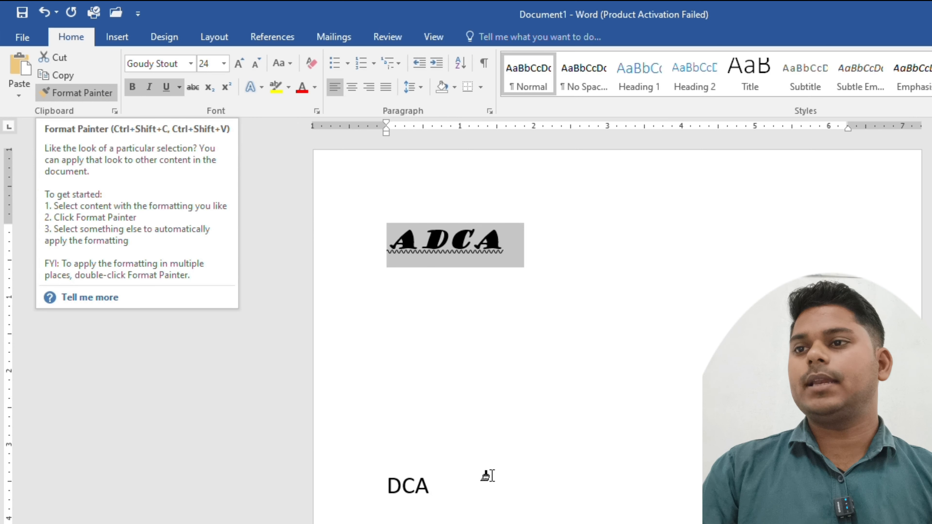
left_click_drag(429, 487, 343, 490)
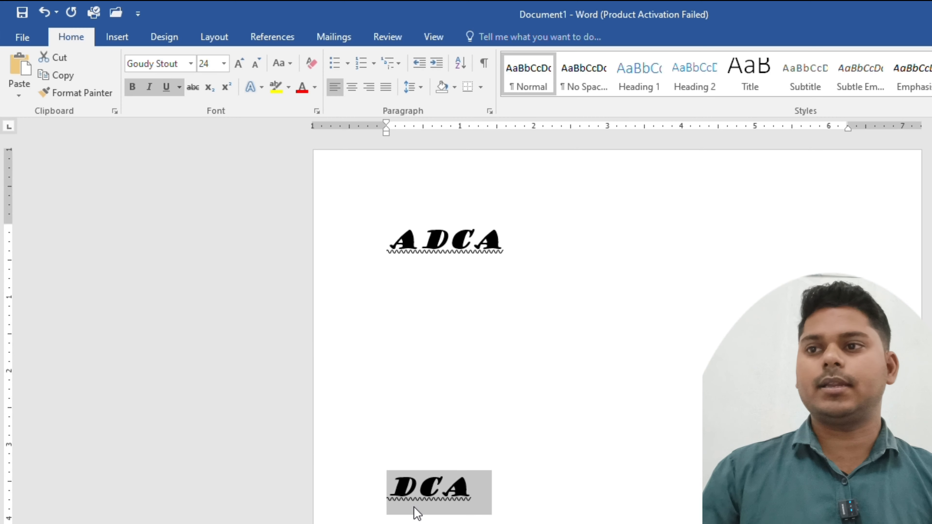
Step: Create a new blank document containing the line SDFDSFSDFSDFSD enlarged to 20 pt
key("ctrl+n")
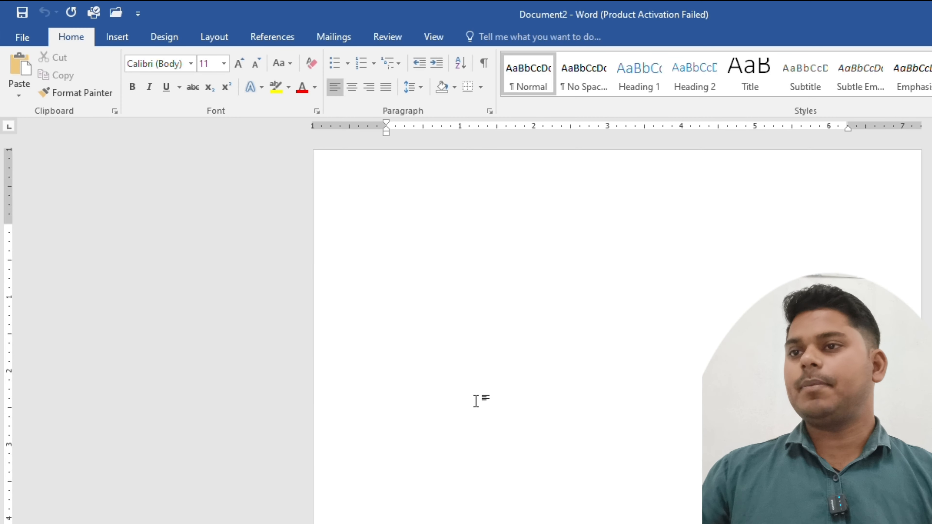
type("SDFDSFSDFSDFSD")
key("ctrl+a")
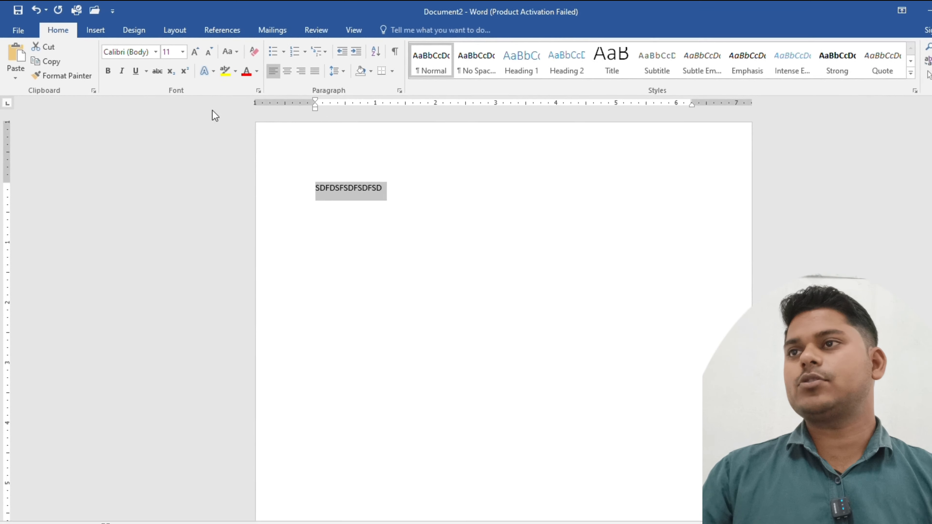
left_click(195, 51)
left_click(196, 51)
left_click(195, 51)
left_click(196, 51)
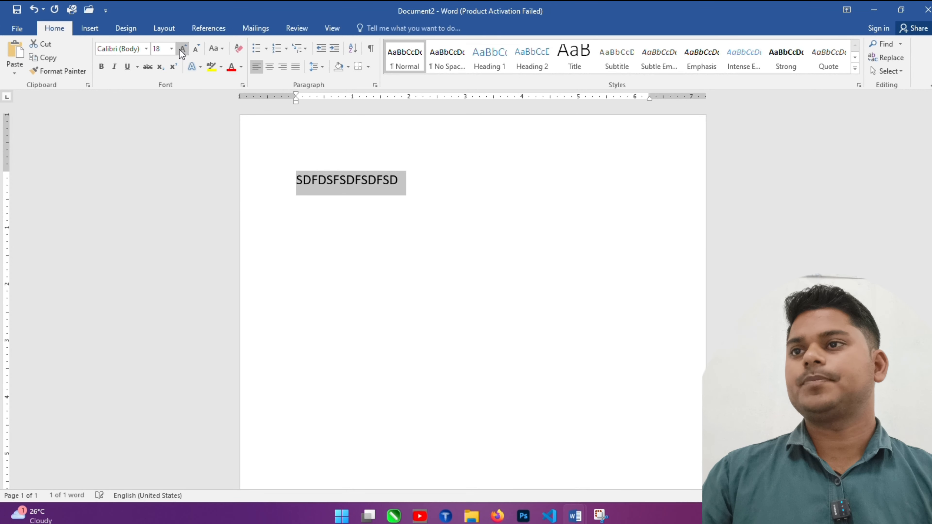
left_click(196, 52)
Step: Use Format Painter to apply the formatting of ADCA in Document1 to the SDFDSFSDFSDFSD line in Document2
mouse_move(575, 515)
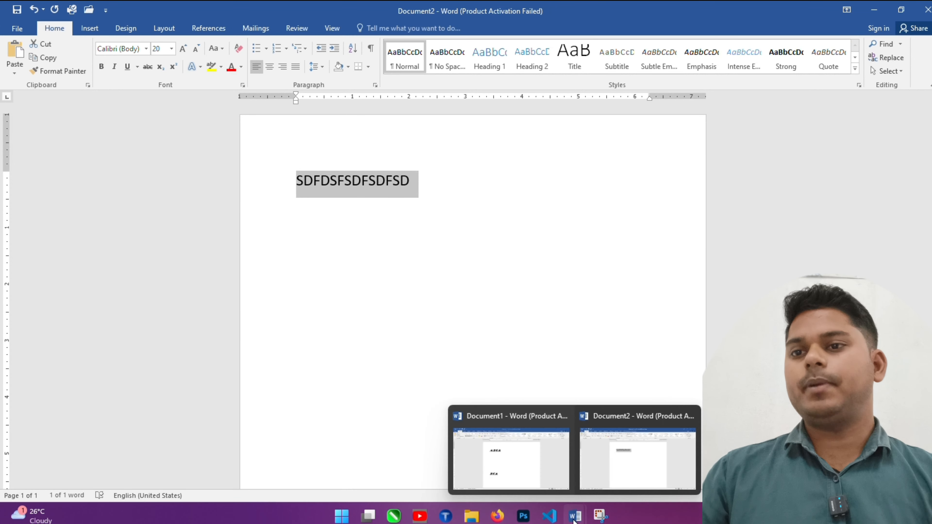
left_click(540, 466)
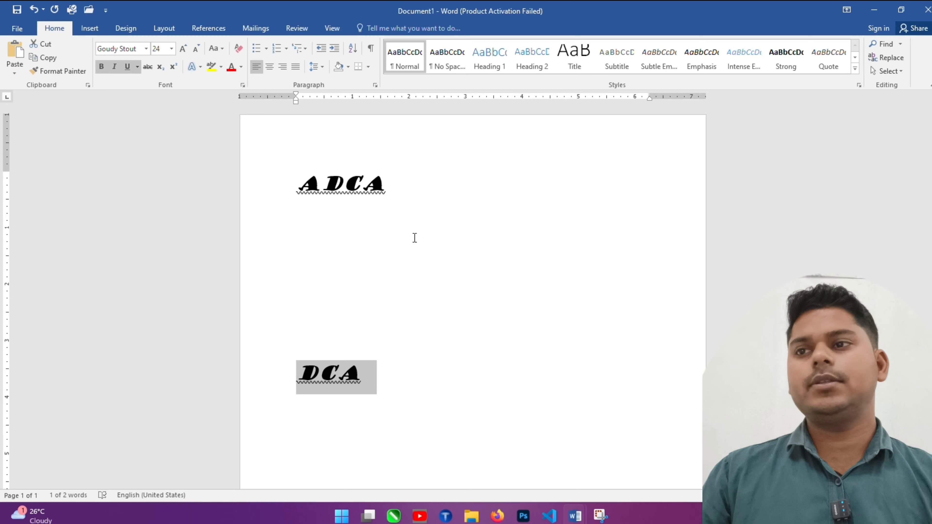
left_click_drag(389, 189, 260, 193)
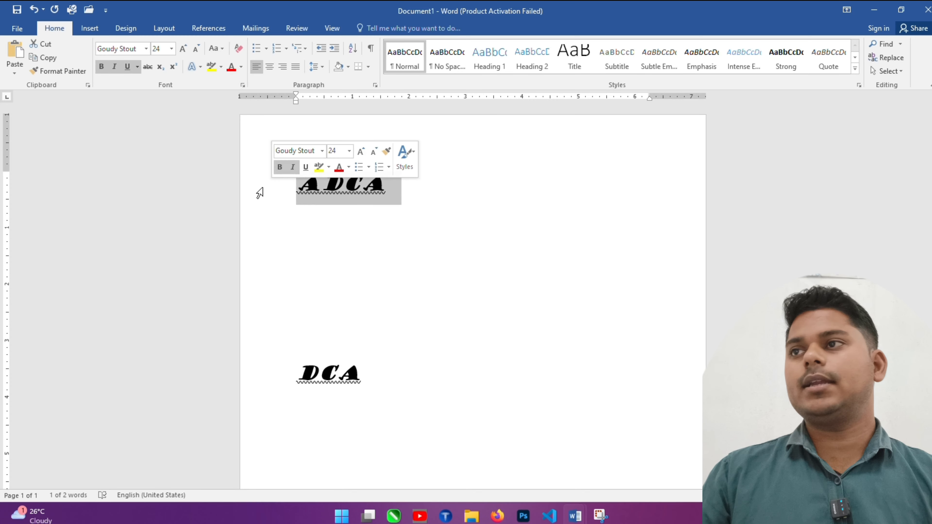
left_click(52, 72)
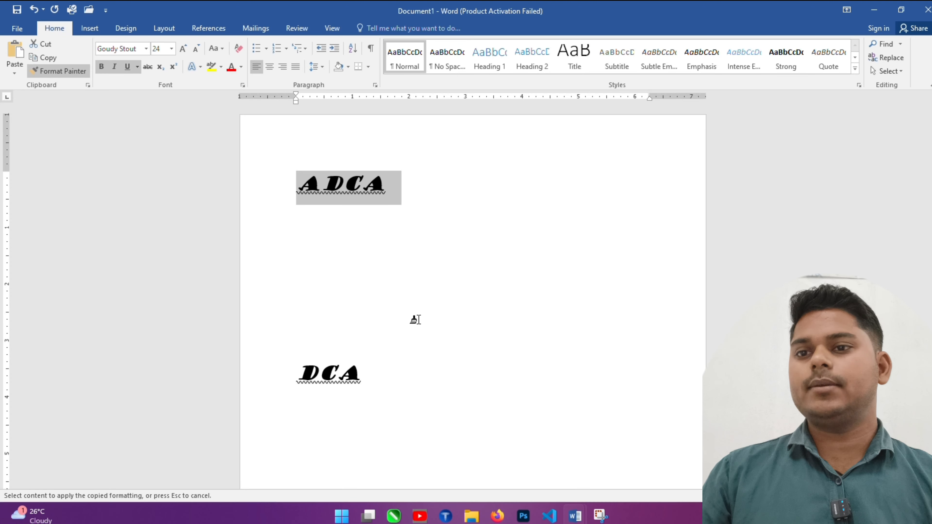
mouse_move(575, 521)
left_click(657, 464)
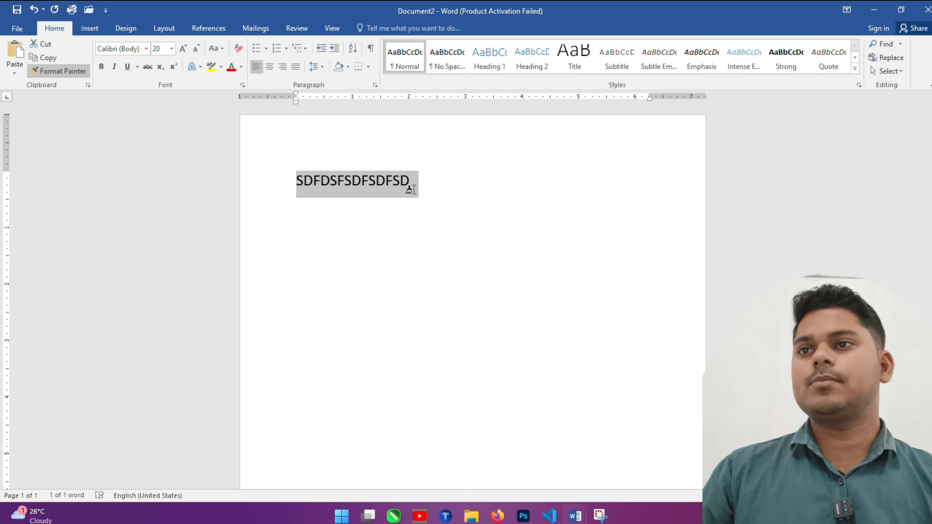
left_click_drag(413, 181, 282, 185)
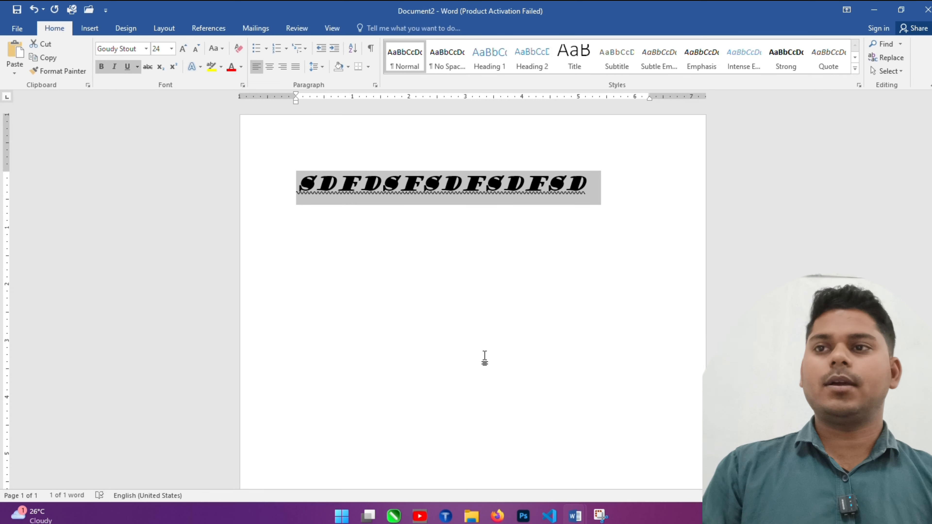
Step: Return to Document1 and delete the ADCA and DCA lines, leaving the page empty
mouse_move(569, 516)
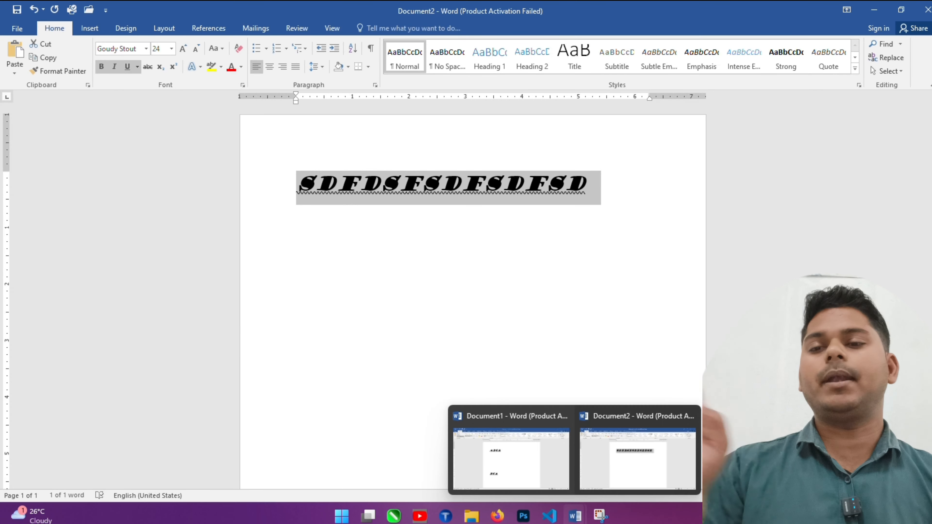
left_click(543, 460)
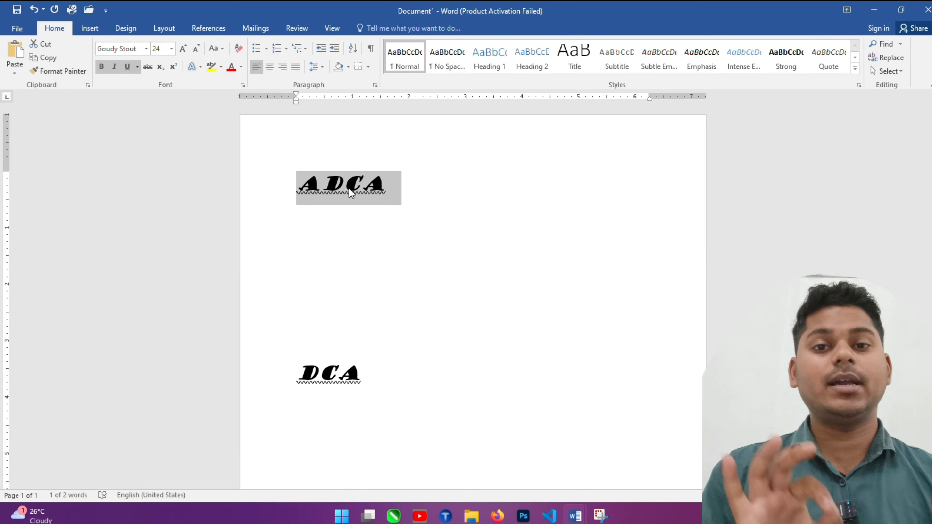
key("Delete")
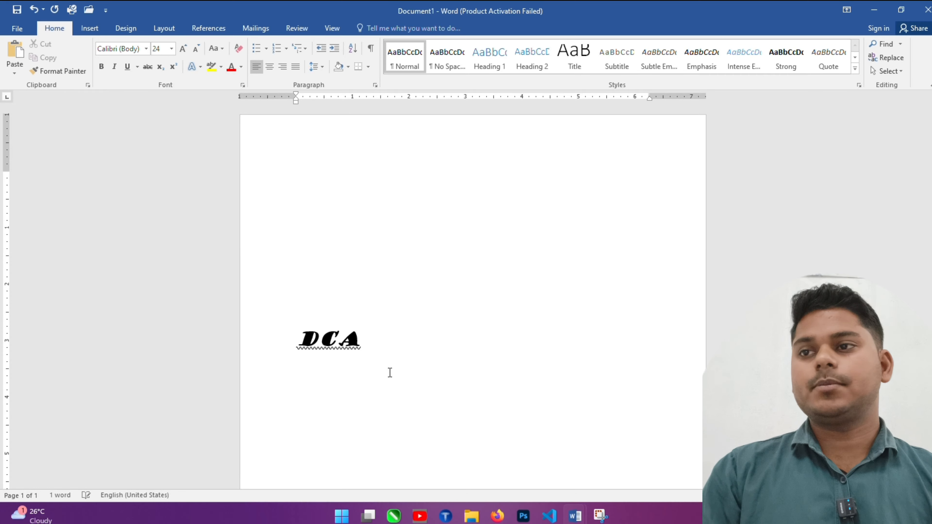
left_click_drag(376, 339, 253, 244)
key("Delete")
key("BackSpace")
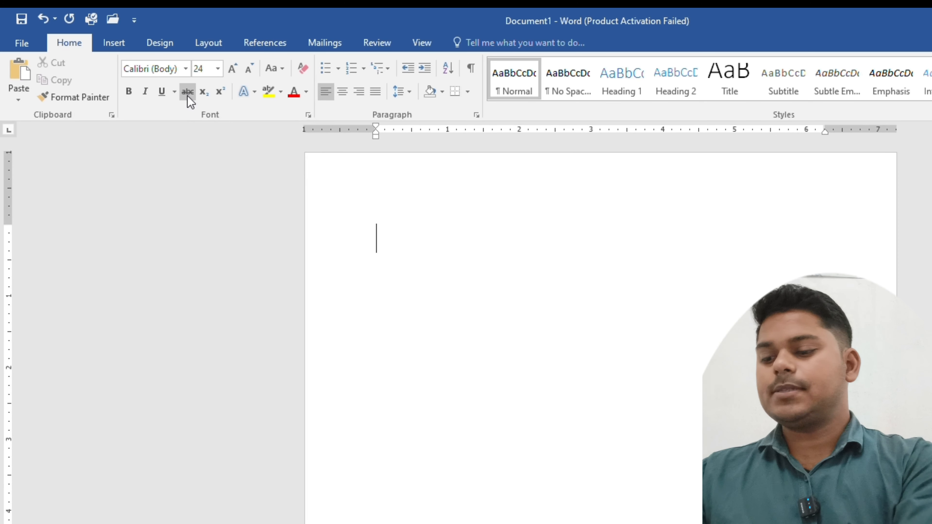
Step: Enter the price $2500/- on the first line and strike it through
type("$2")
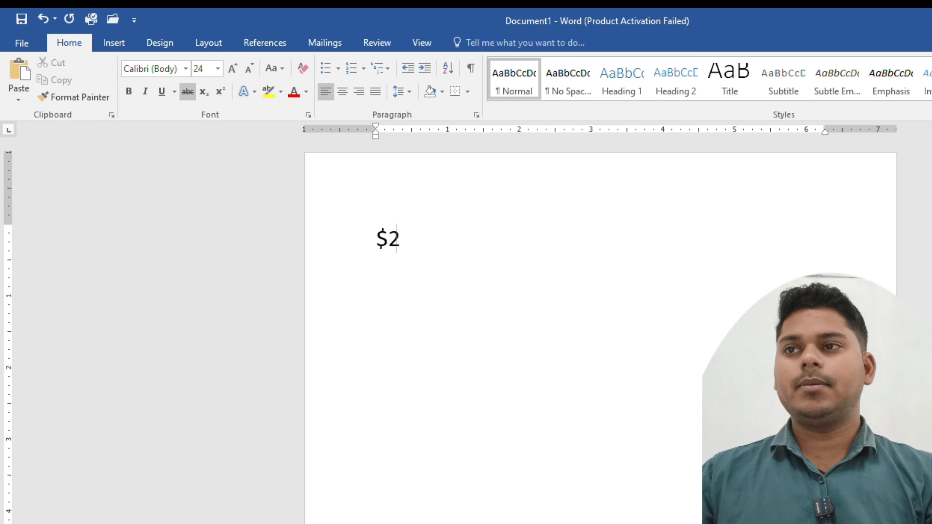
type("500")
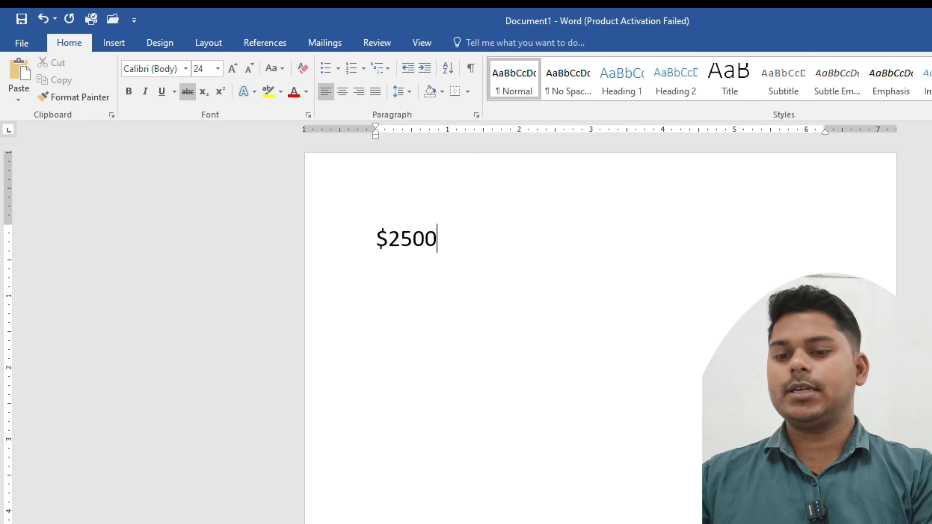
type("/-")
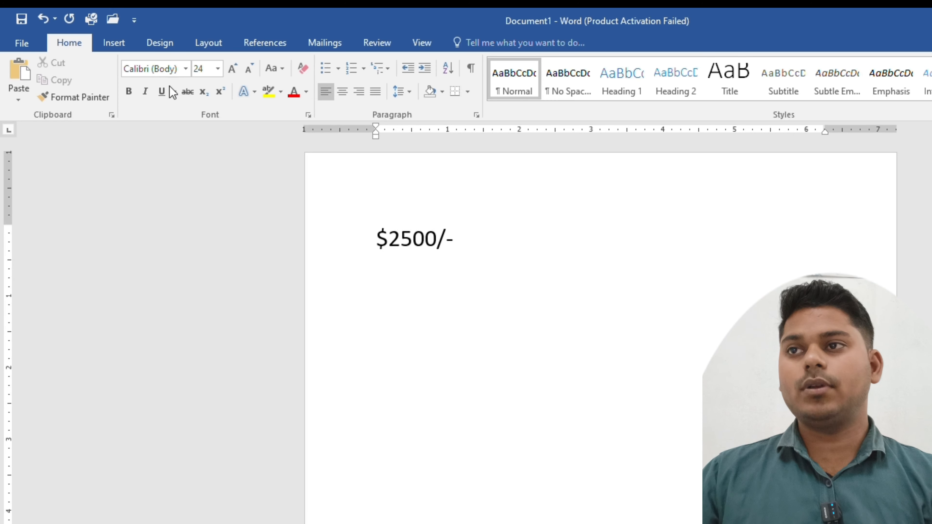
left_click_drag(475, 230, 313, 236)
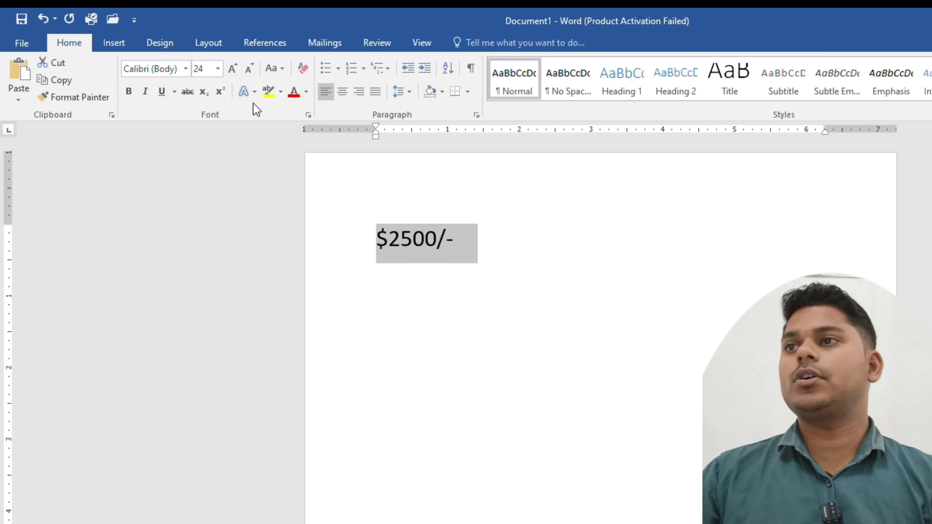
left_click(190, 95)
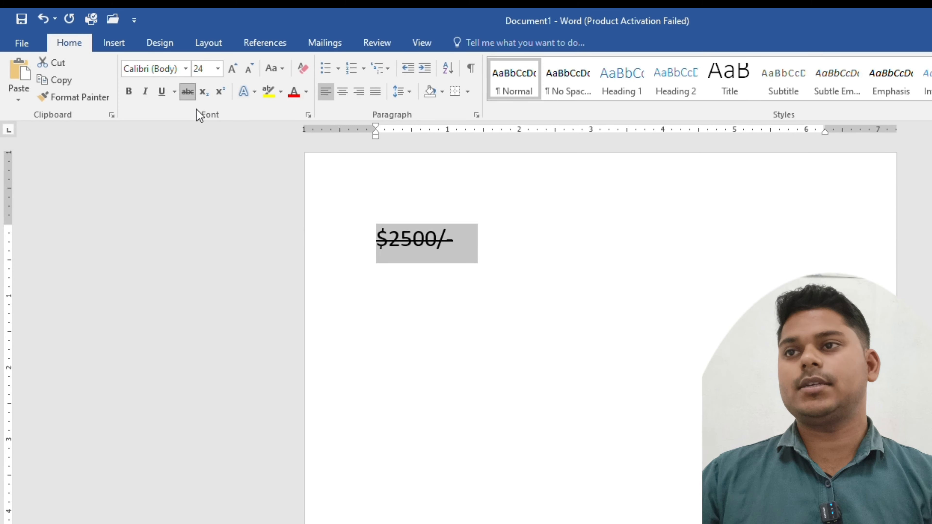
Step: Add a second $ sign, spaced after the struck-through price, and remove the strikethrough from that sign only
left_click(494, 241)
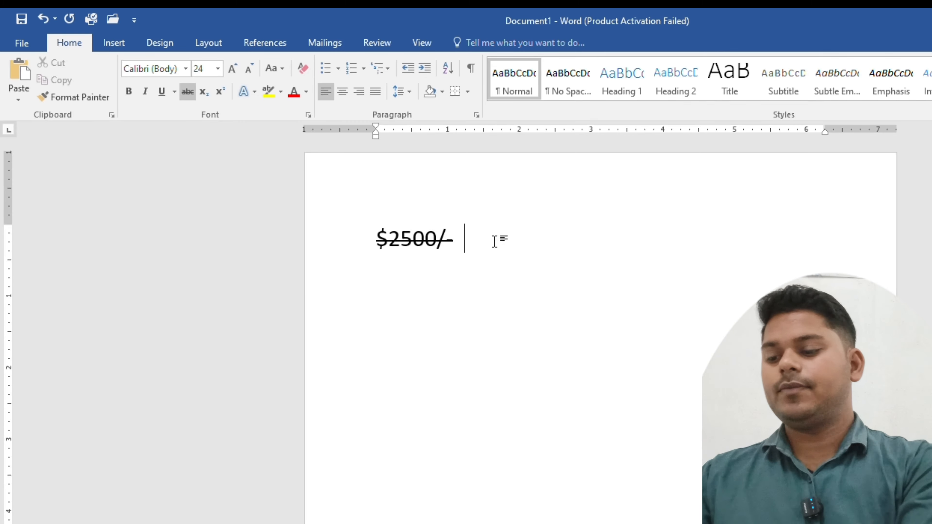
type("&")
key("BackSpace")
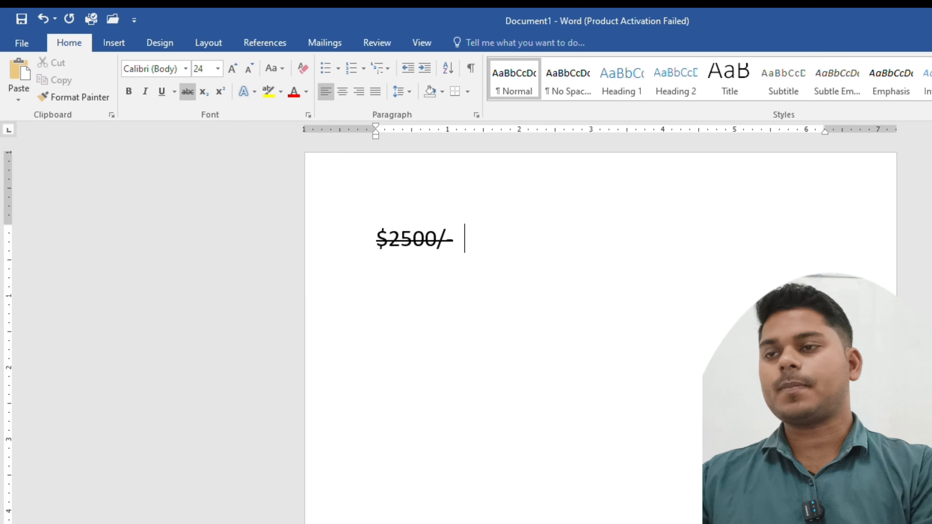
type("$")
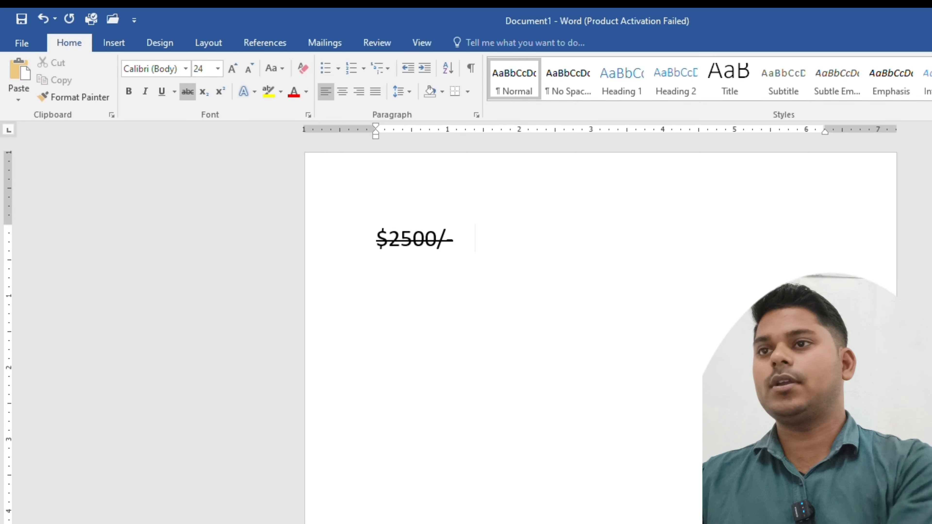
key("Left")
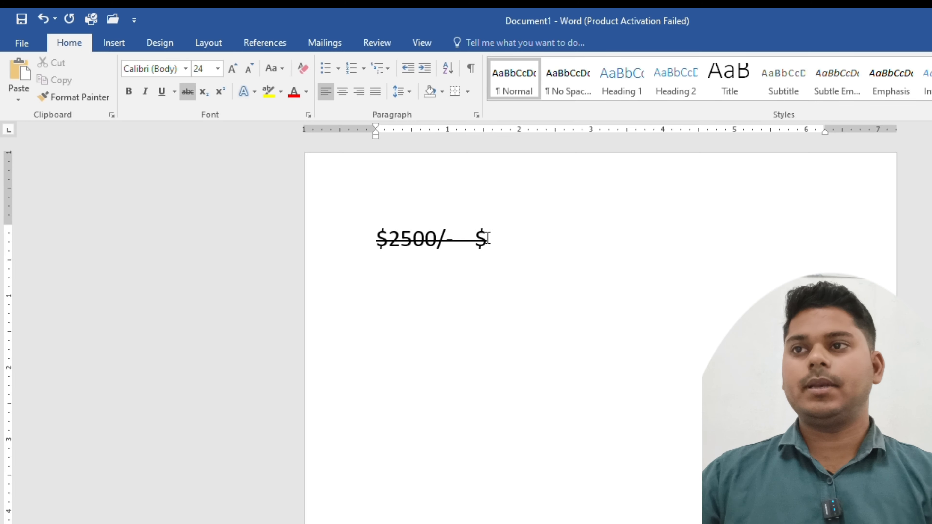
left_click_drag(484, 237, 583, 237)
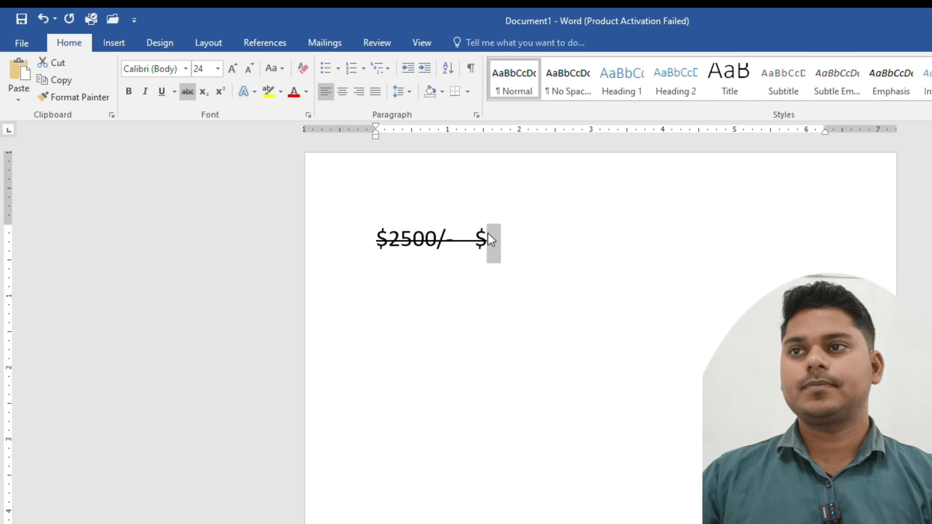
left_click_drag(475, 234, 591, 235)
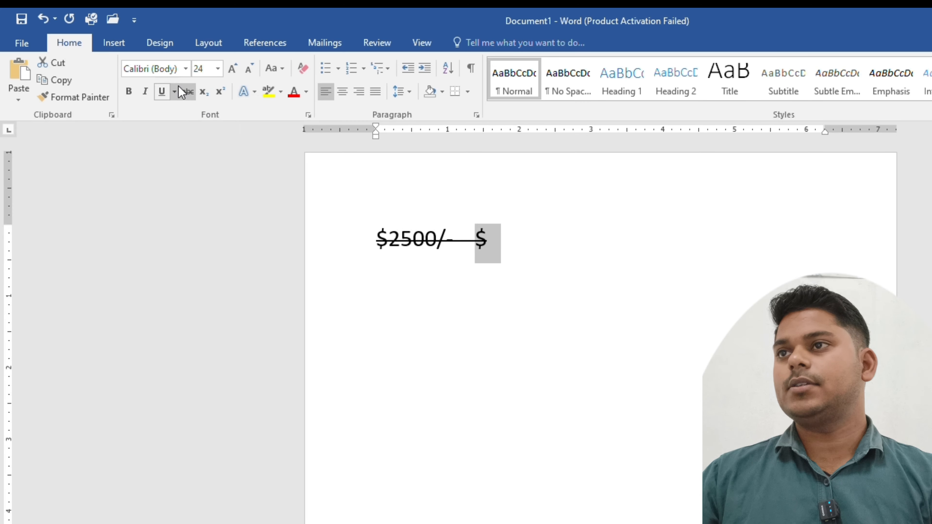
left_click(174, 92)
left_click(188, 93)
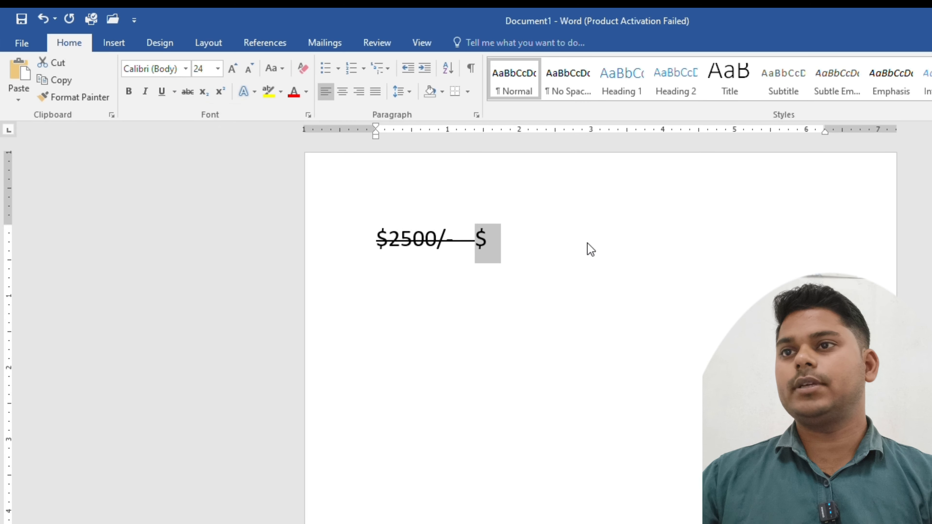
Step: Shorten the gap before the second $ sign and complete that price as $2100/-
left_click(479, 245)
left_click(476, 245)
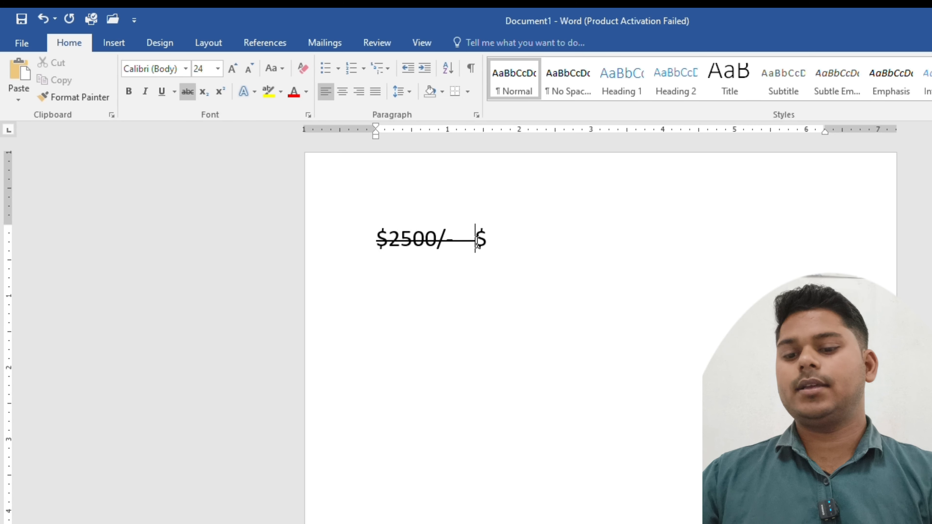
key("BackSpace")
key("BackSpace")
key("BackSpace")
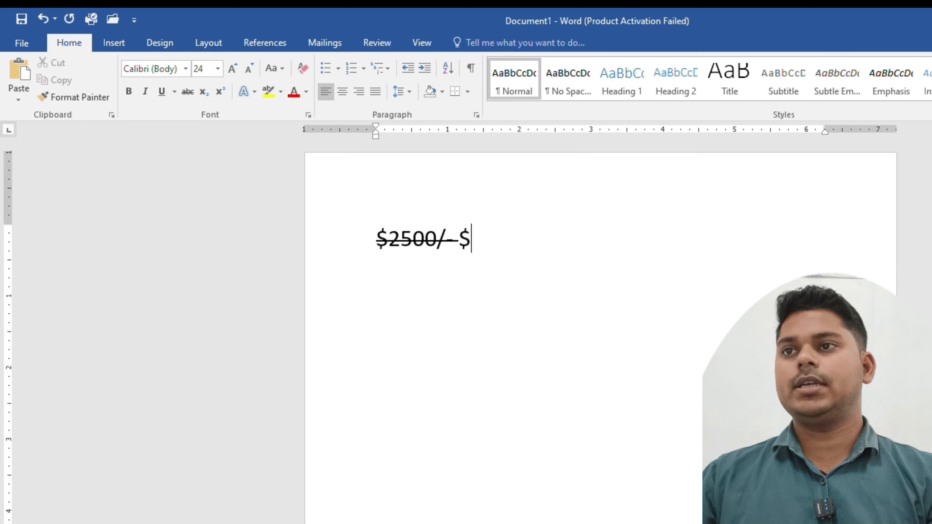
left_click(494, 242)
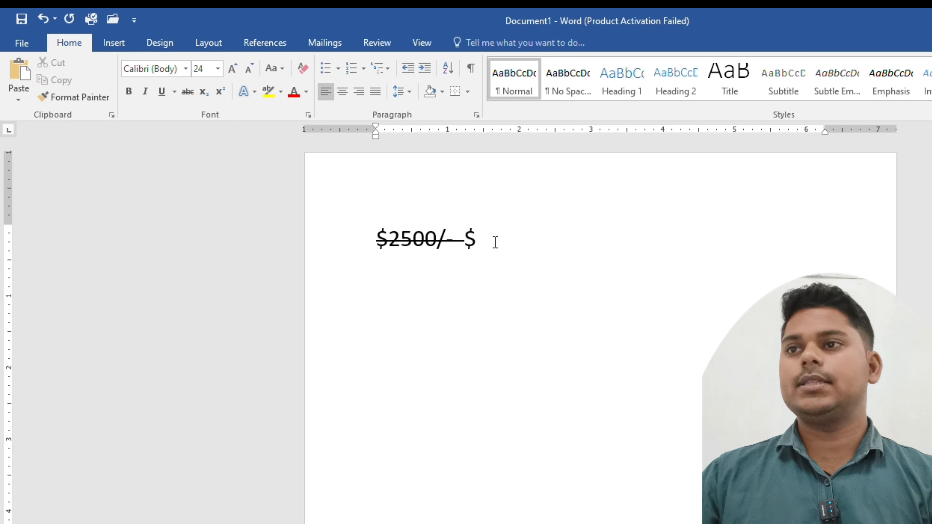
type("21")
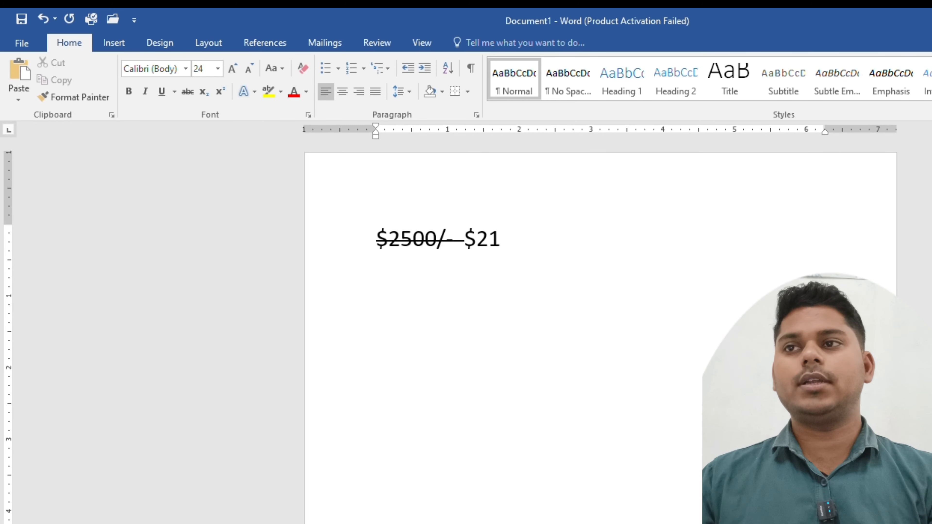
type("00/")
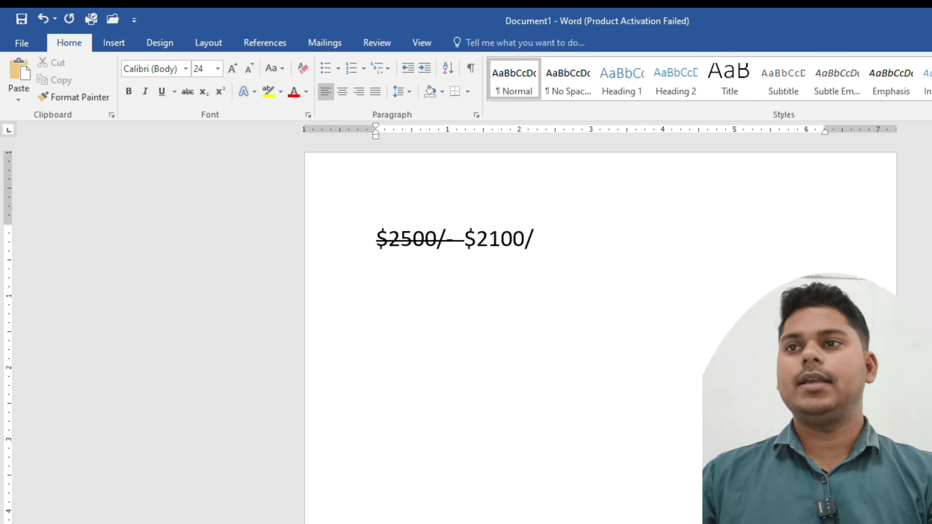
type("-")
Step: Remove the strikethrough from the gap between the two prices and insert the lowercase word "and" there
left_click(466, 241)
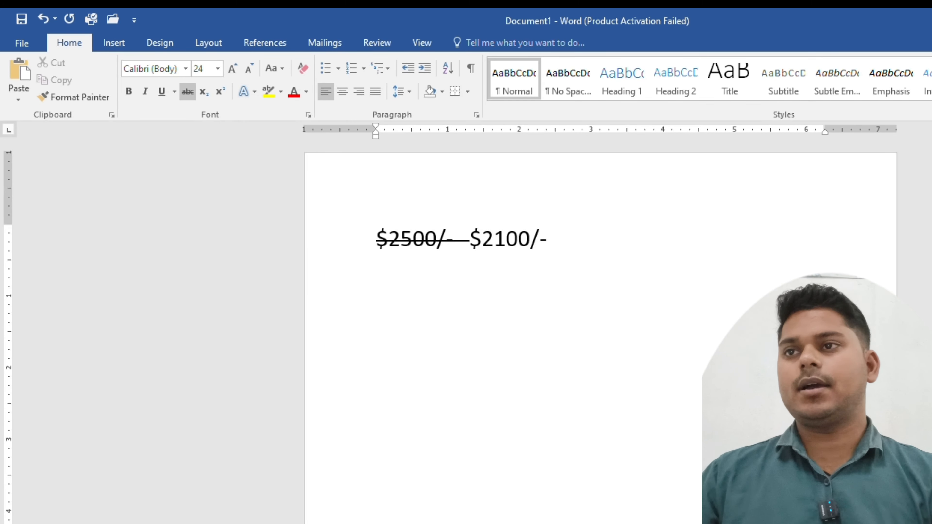
left_click_drag(470, 240, 453, 242)
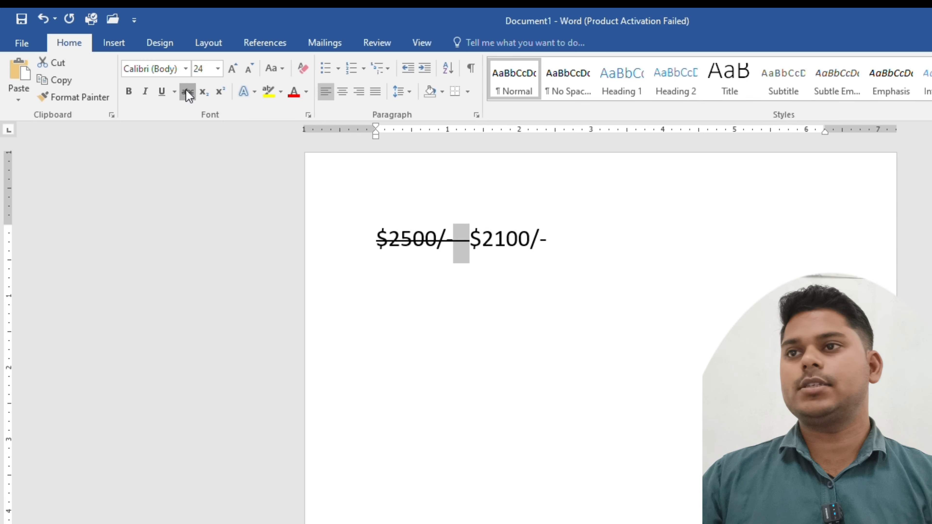
left_click(466, 248)
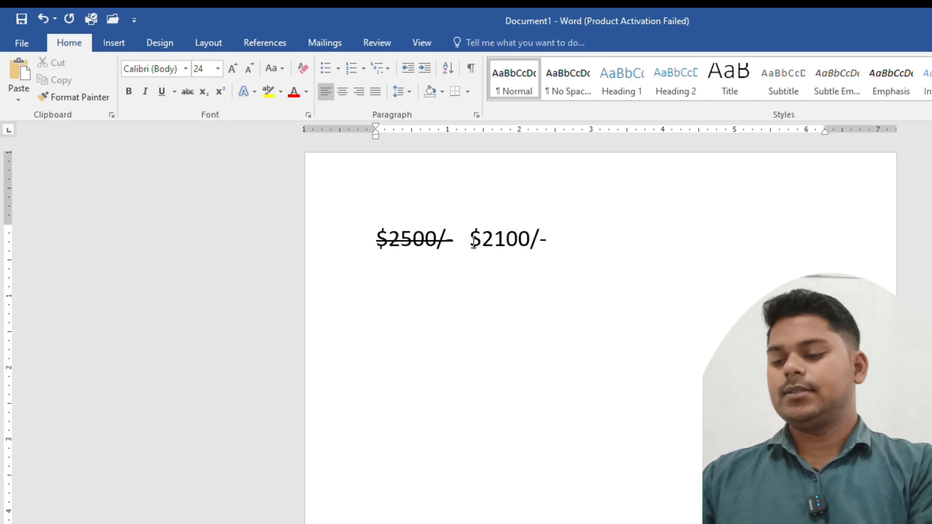
type("AND")
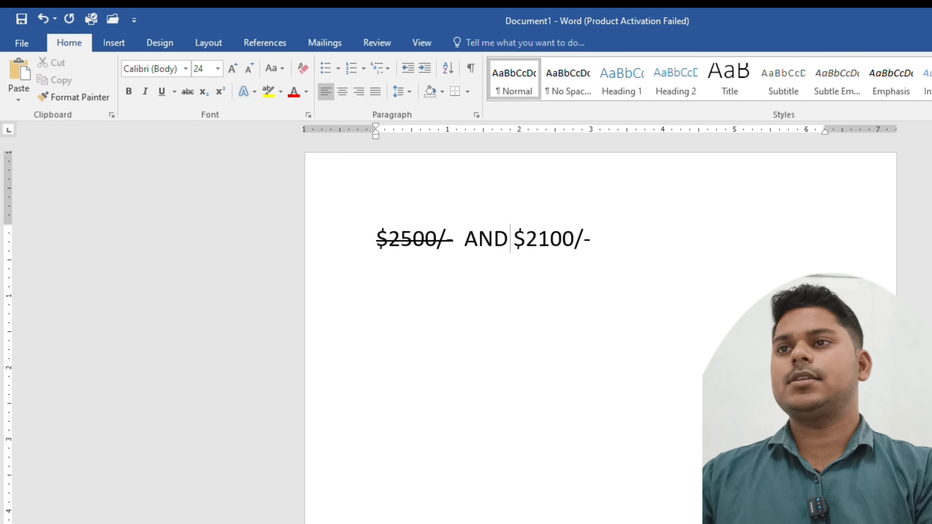
key("BackSpace")
key("BackSpace")
key("BackSpace")
type("an")
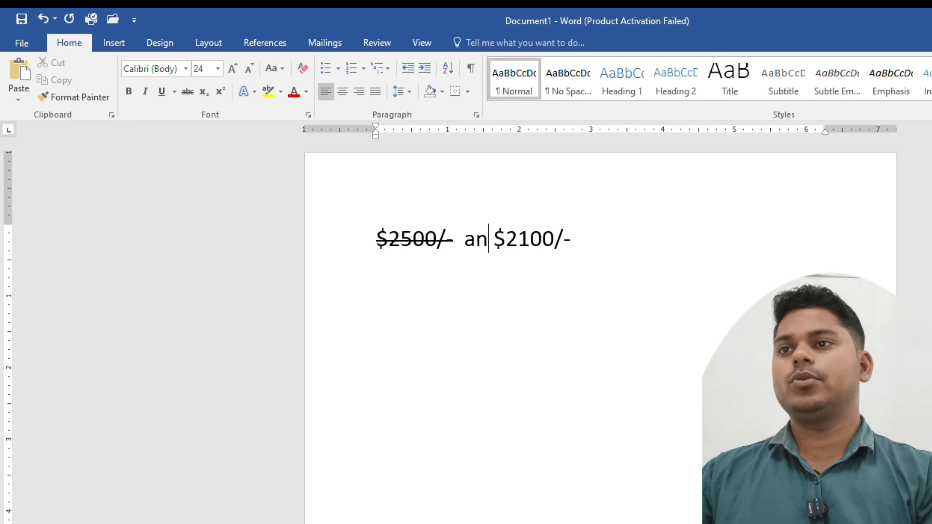
type("d")
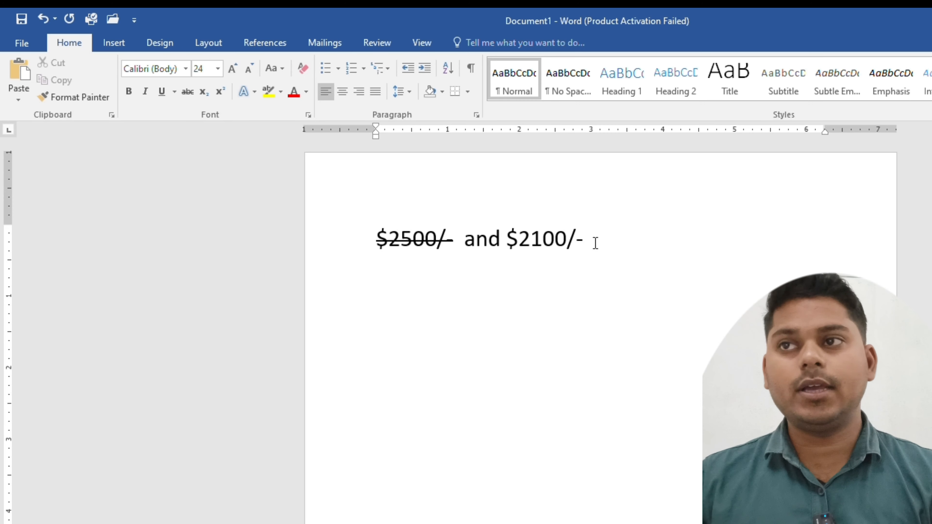
Step: Delete the whole line containing the two prices
left_click_drag(593, 242, 377, 247)
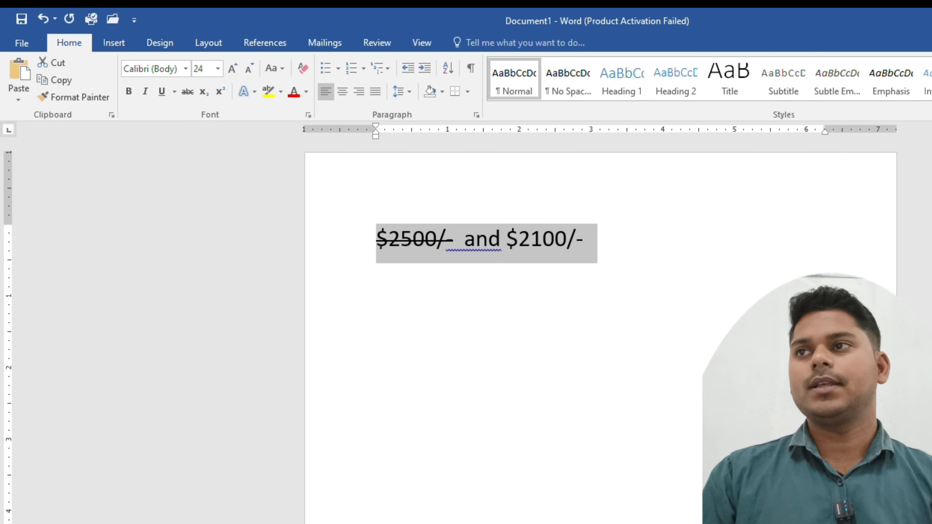
left_click(576, 254)
left_click_drag(624, 237, 316, 252)
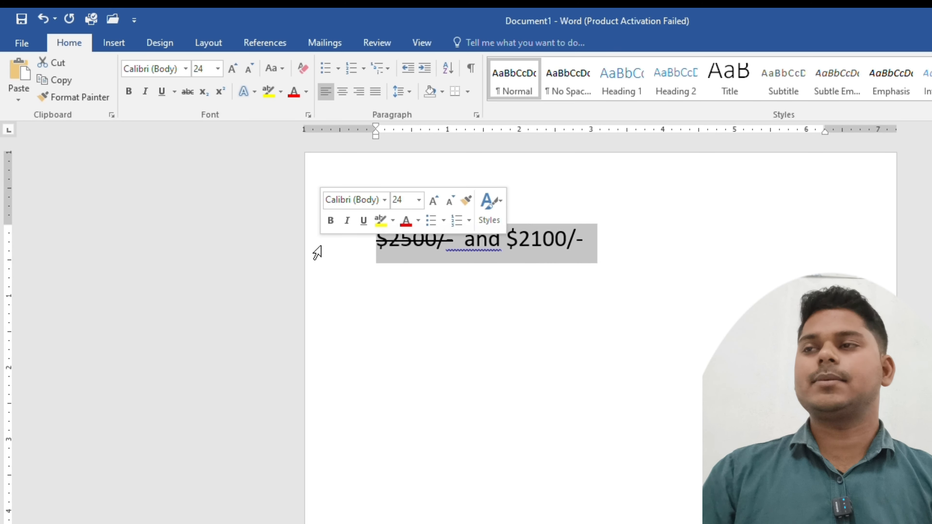
left_click(188, 91)
key("Delete")
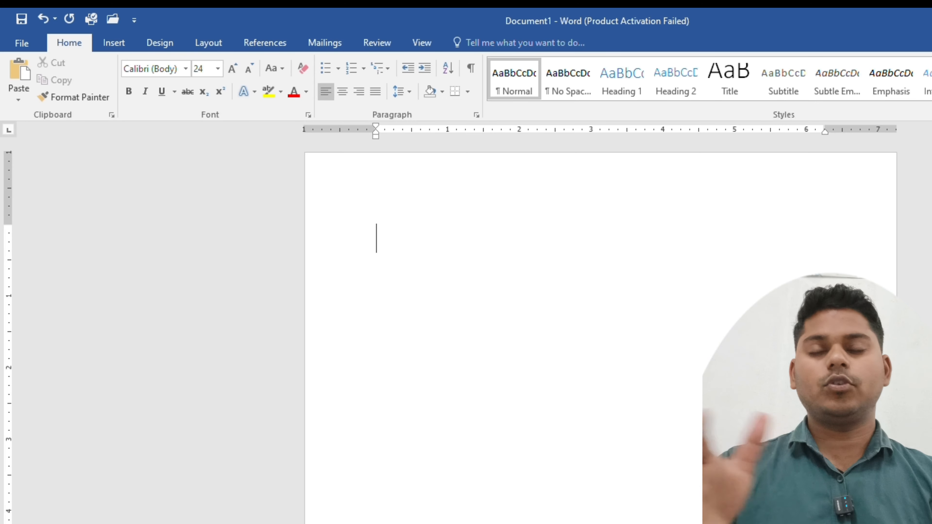
Step: Enter the text "Chemical Water – H2O" on the first line
type("Che")
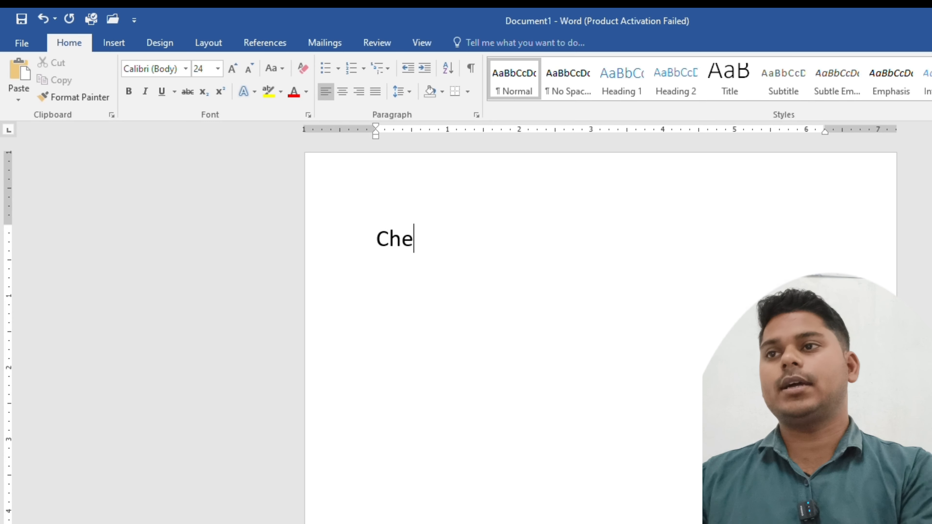
type("mical ")
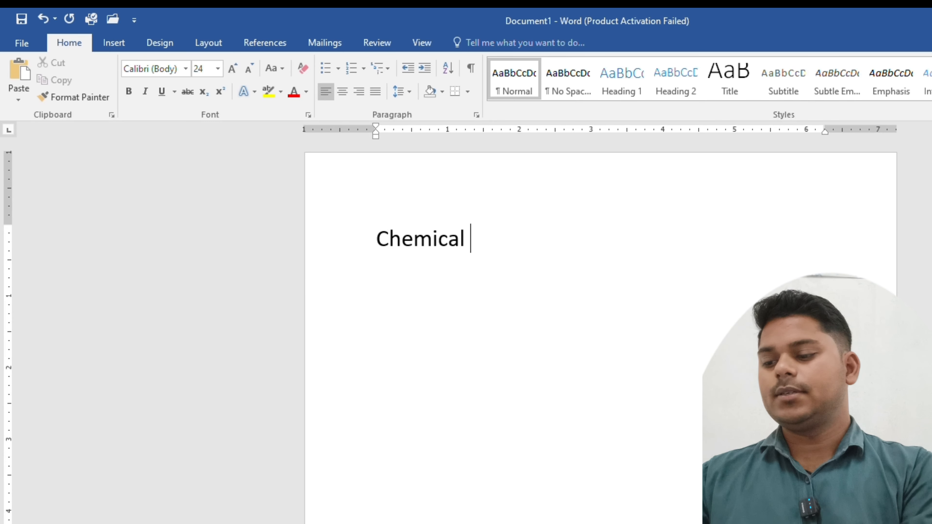
type("Water")
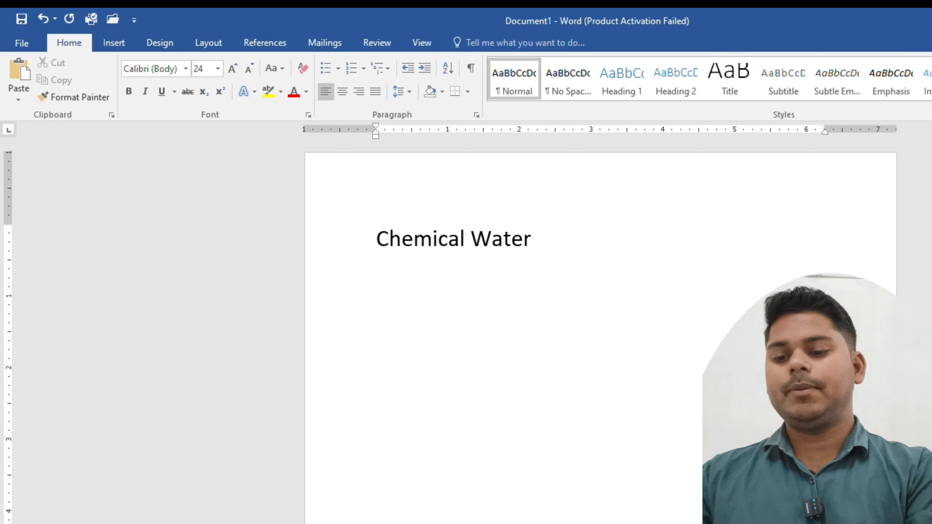
type(" - ")
type("H@")
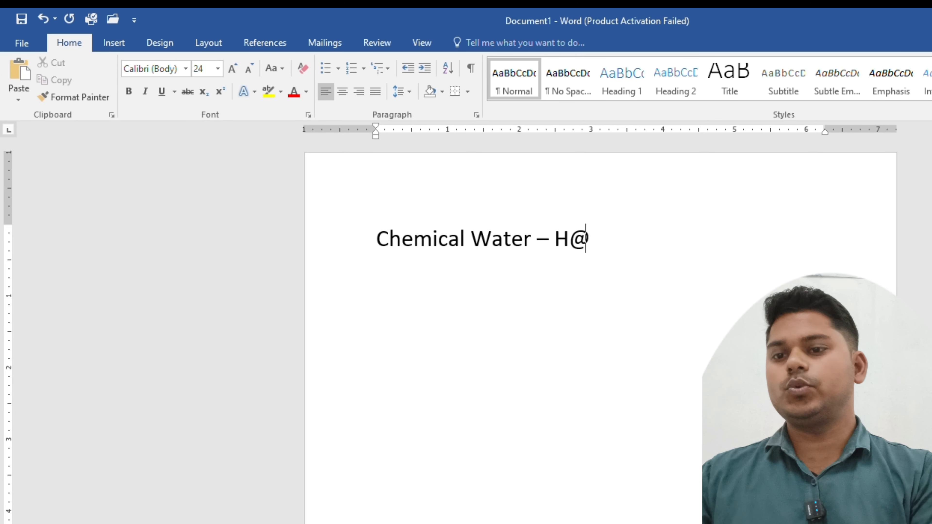
key("BackSpace")
type("2o")
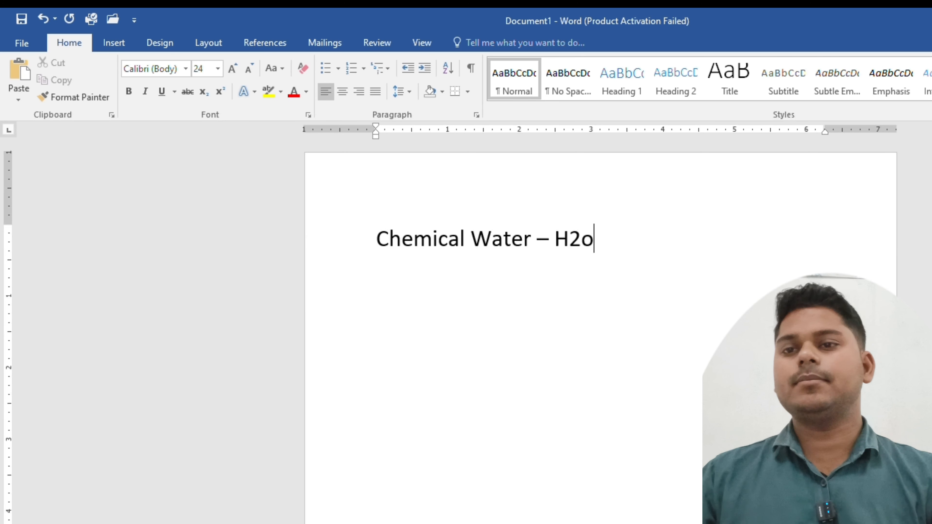
key("BackSpace")
type("O")
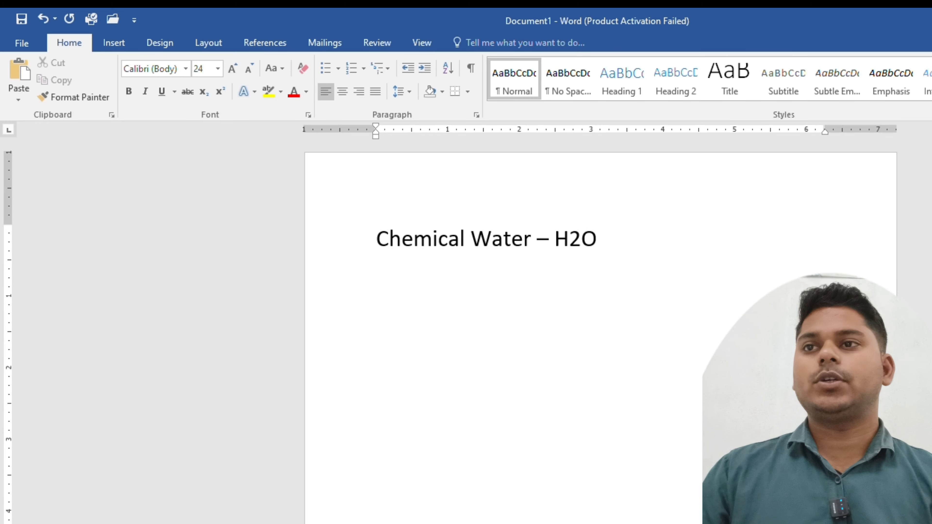
Step: Format the 2 in H2O as subscript
left_click_drag(580, 240, 566, 241)
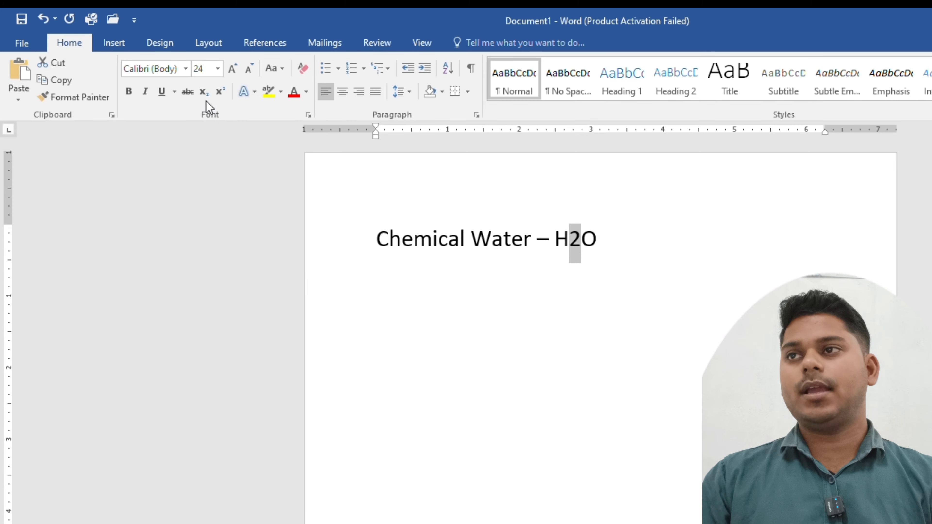
left_click(574, 245)
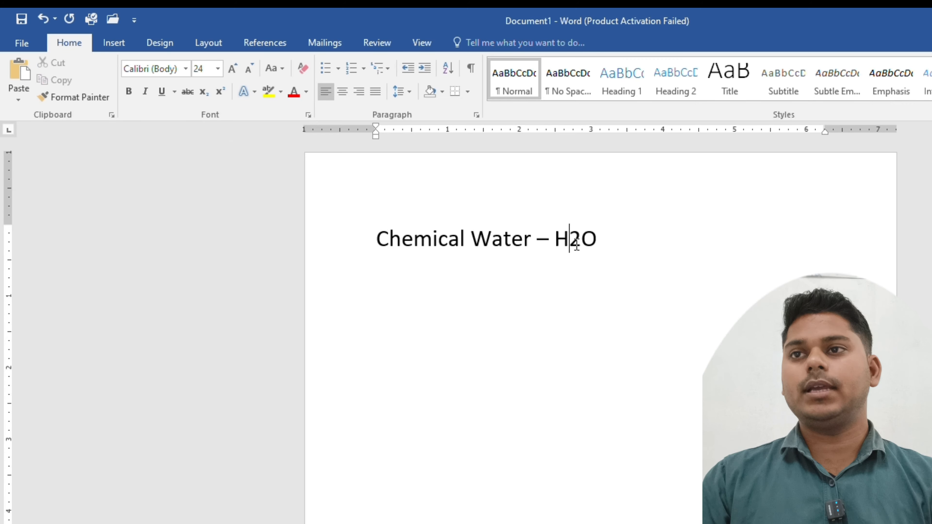
left_click_drag(580, 241, 572, 242)
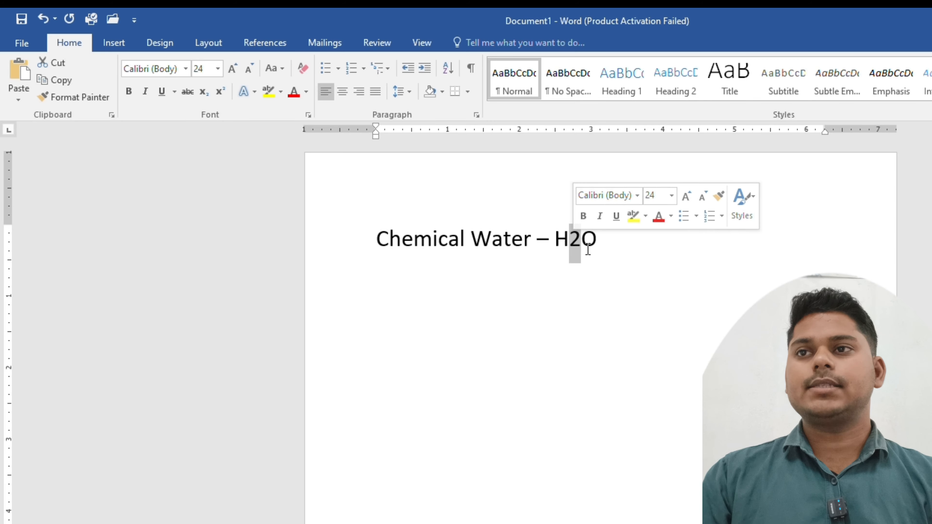
left_click(208, 95)
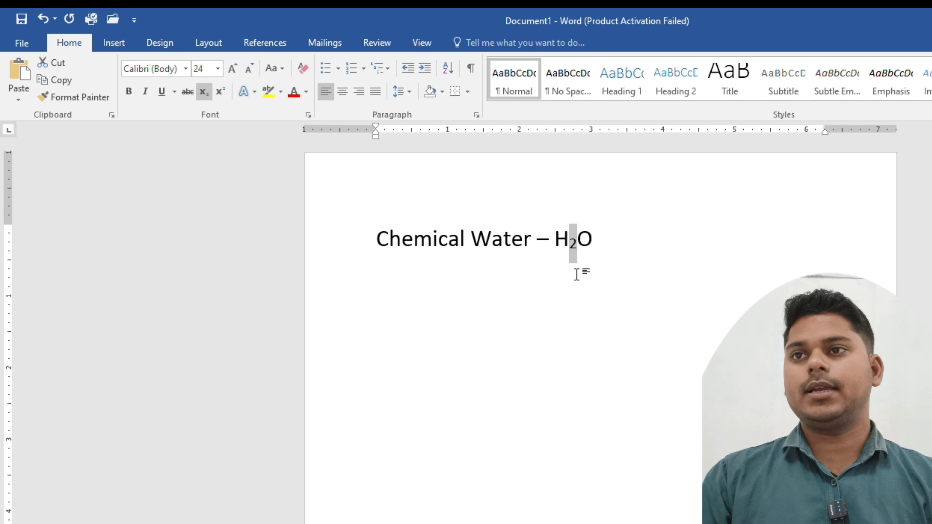
double_click(588, 240)
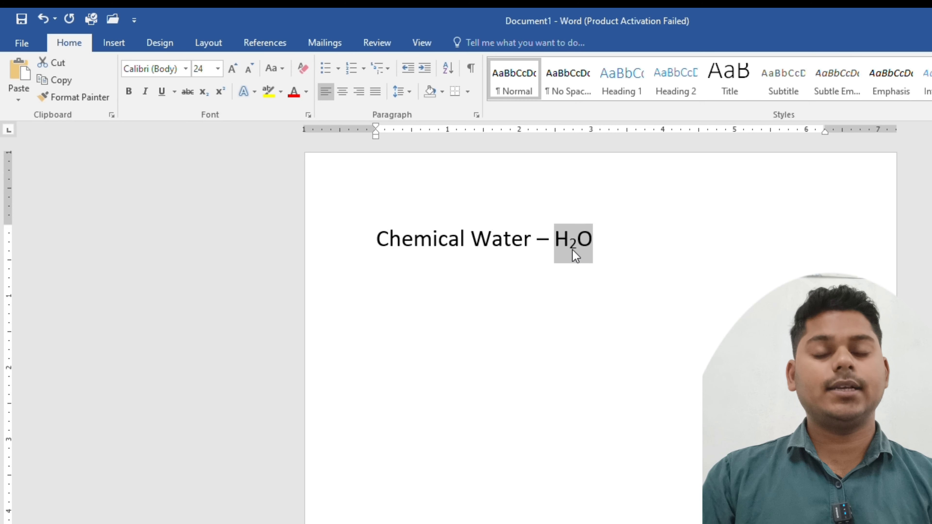
Step: Enter the formula "(a+b)2=a2+b2+2ab" on a new line below the chemical water line
left_click(600, 243)
key("Return")
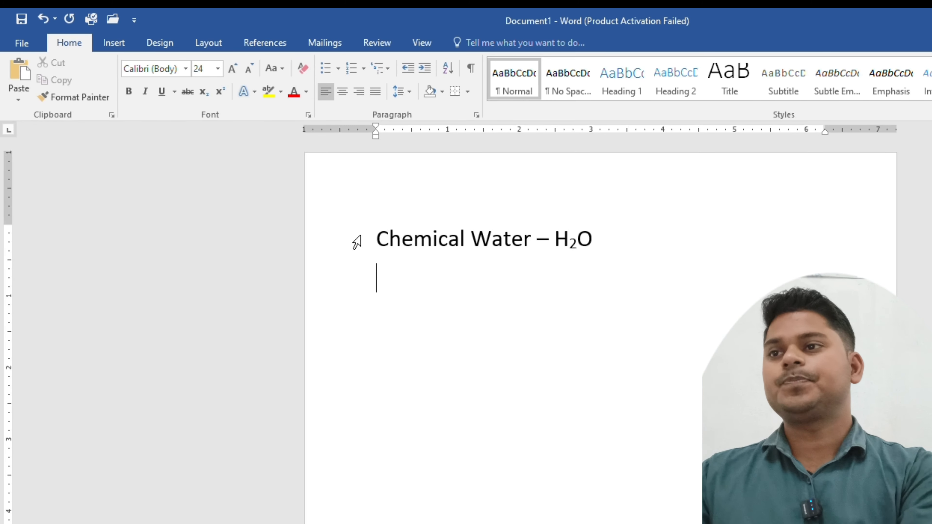
type("(")
type("a")
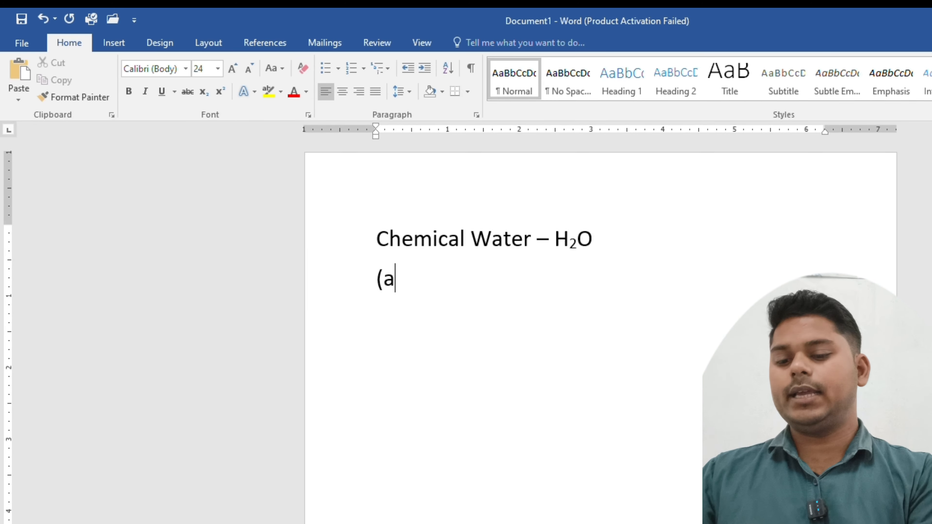
type("+b")
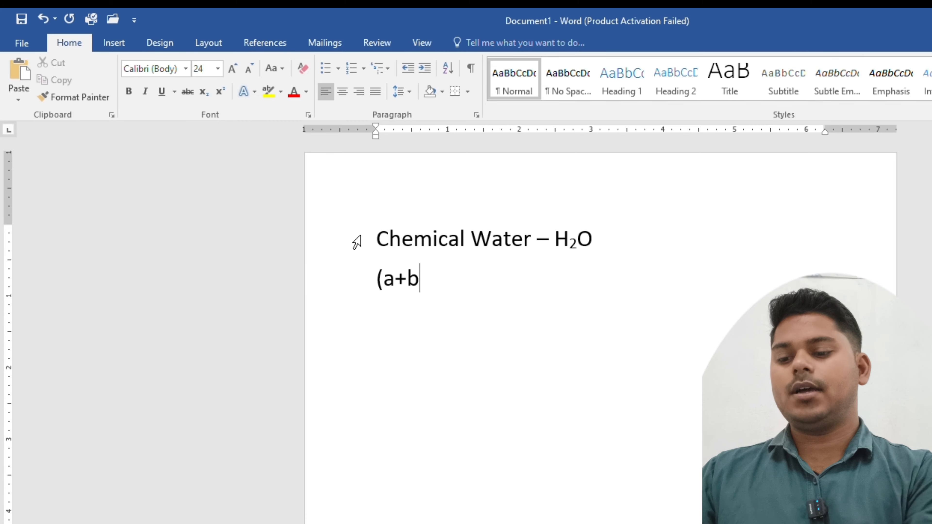
type(")2")
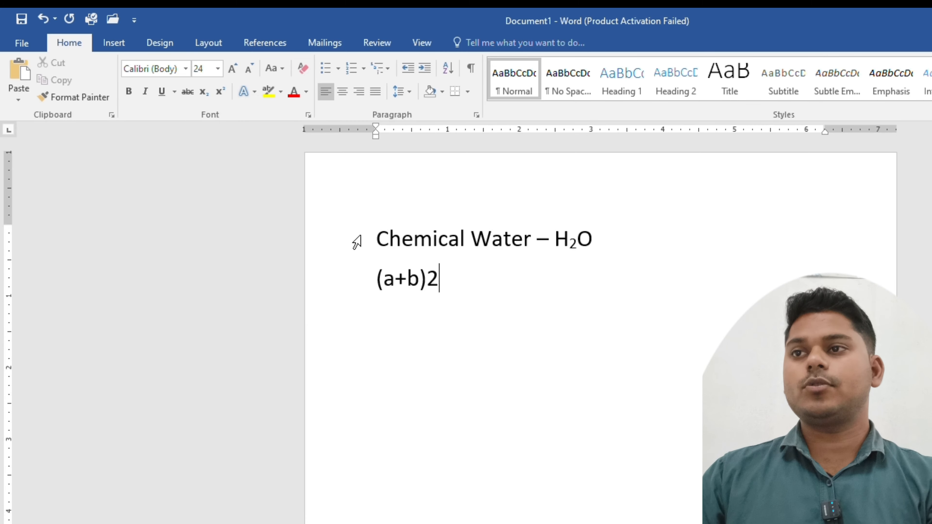
key("shift+Left")
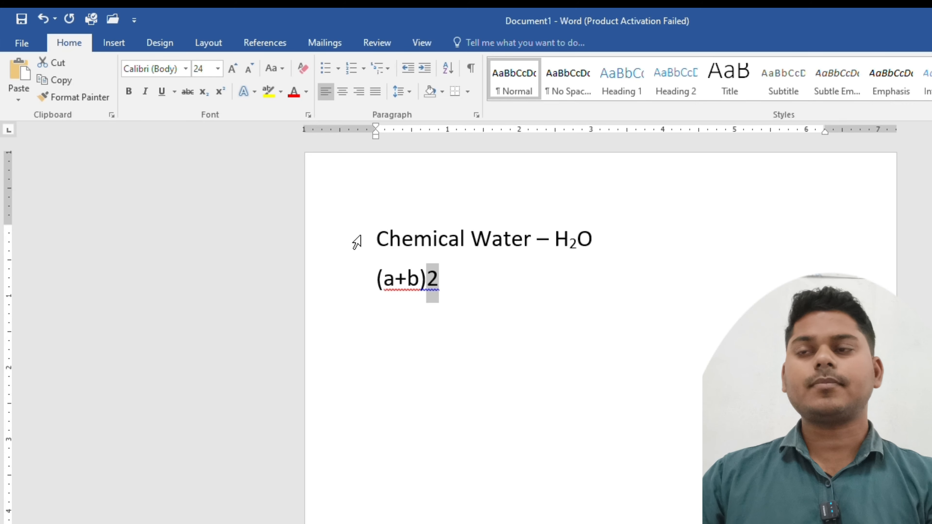
key("Right")
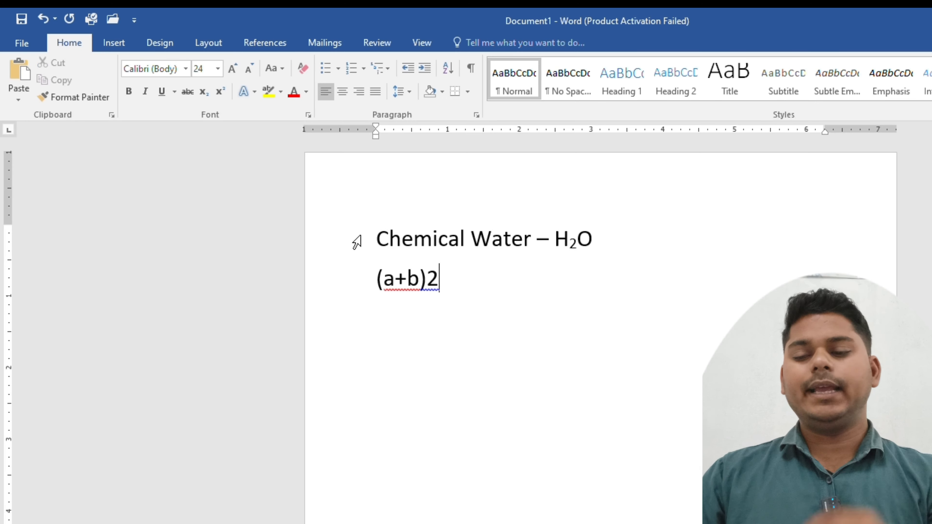
type("=")
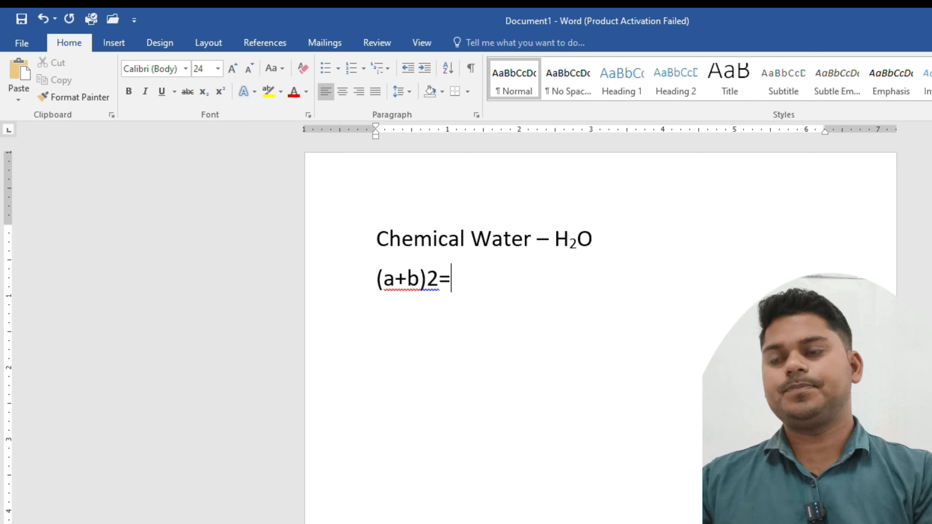
type("a2")
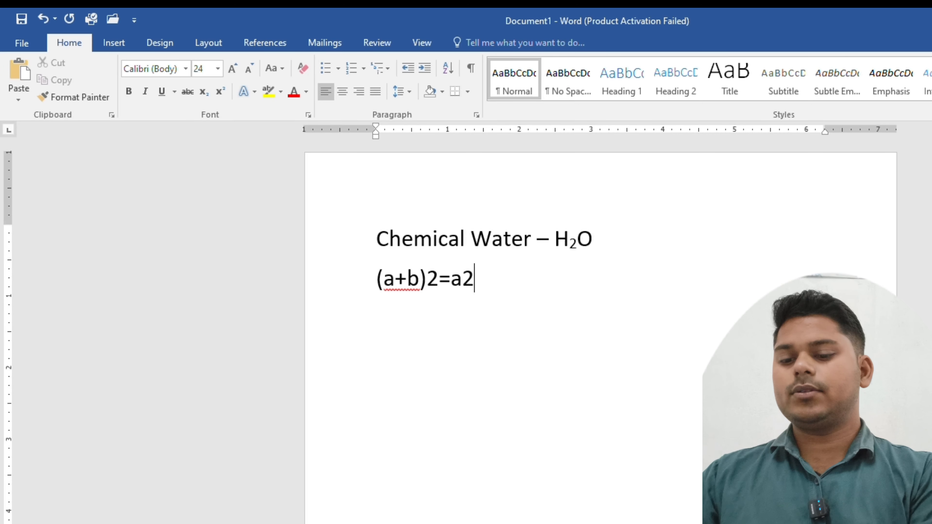
type("+b2")
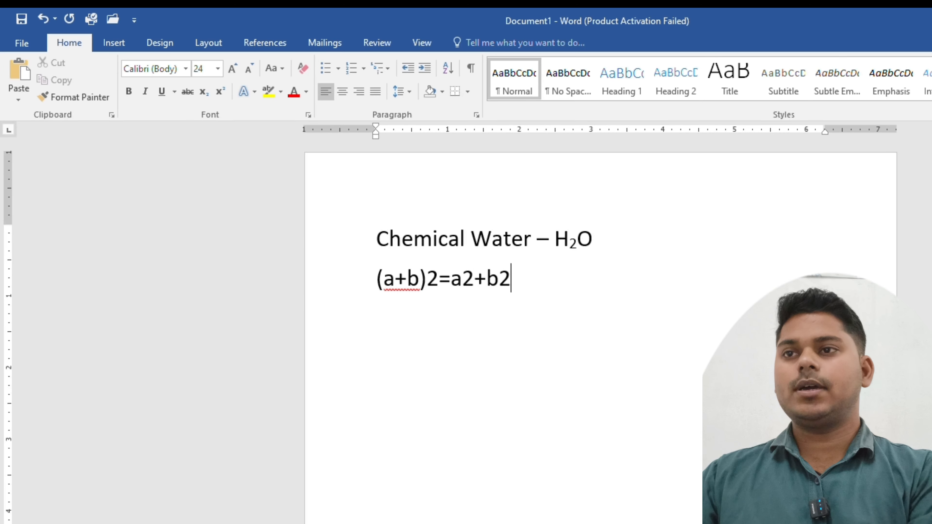
type("-+")
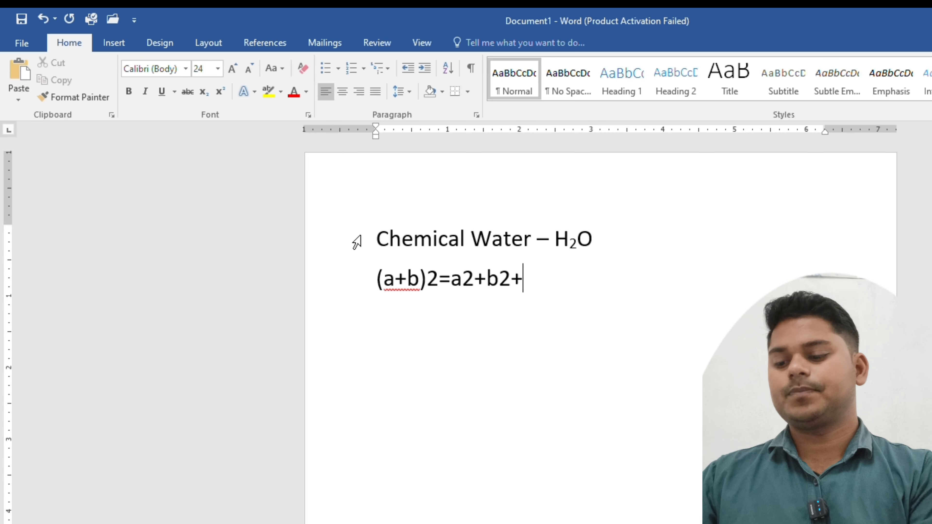
type("2av")
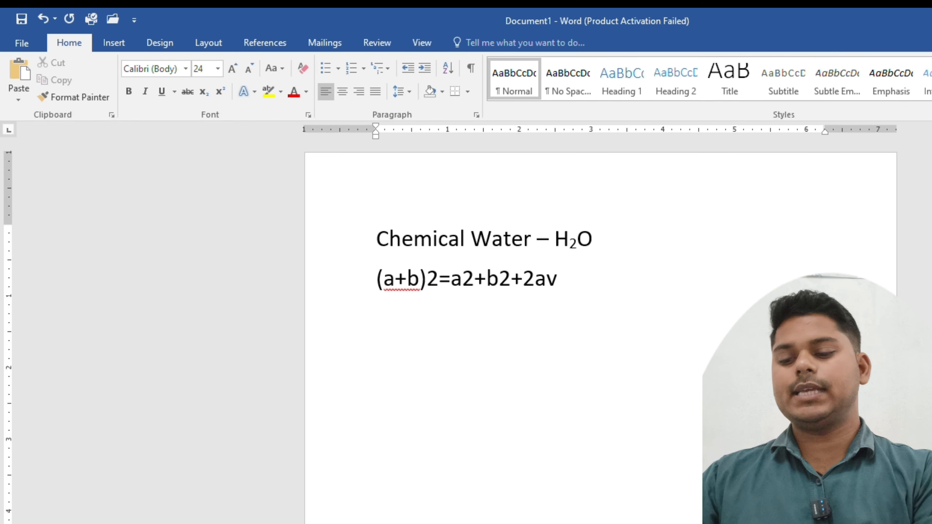
key("BackSpace")
type("b")
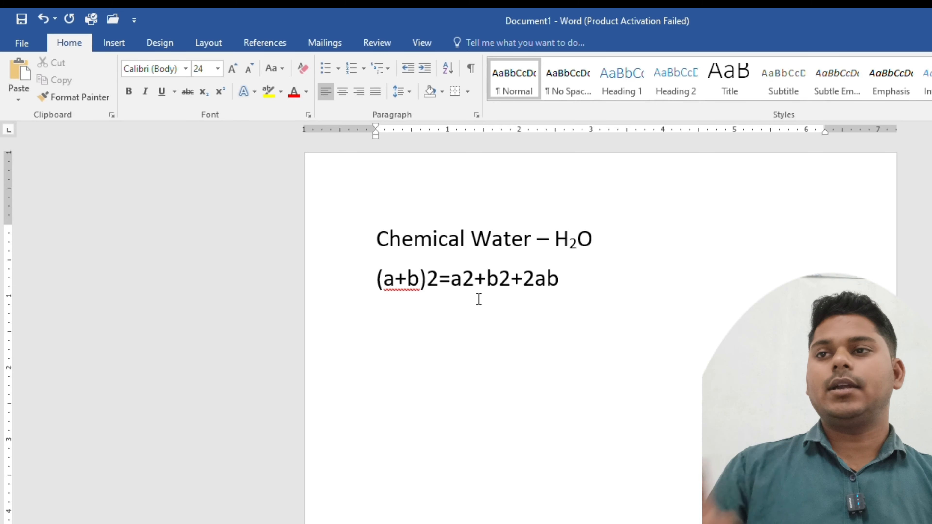
Step: Format the three exponent 2s after (a+b), a and b in the formula as superscript
triple_click(512, 280)
left_click(510, 278)
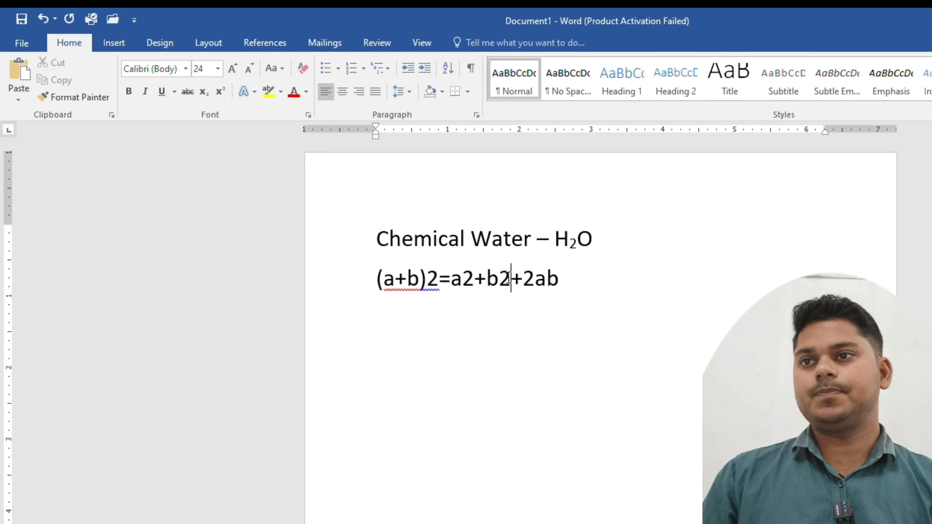
triple_click(506, 278)
left_click(503, 280)
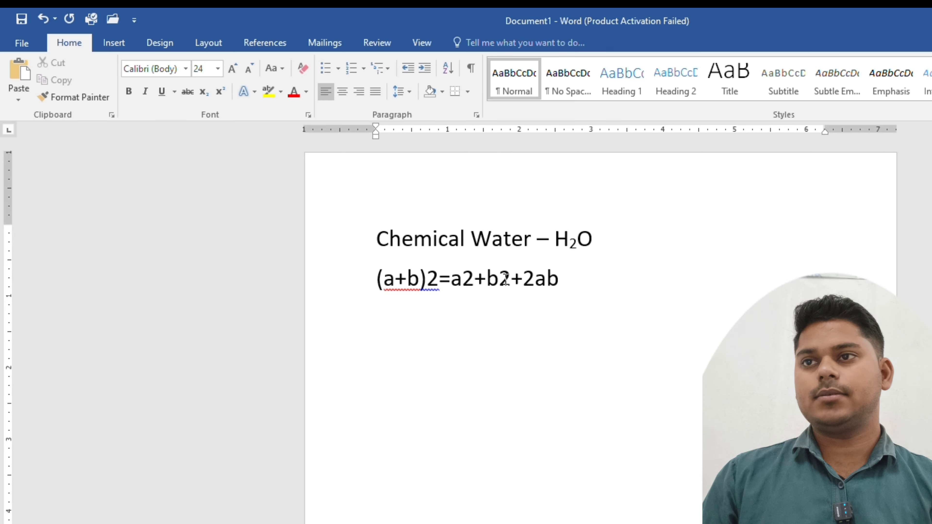
left_click_drag(500, 279, 438, 281)
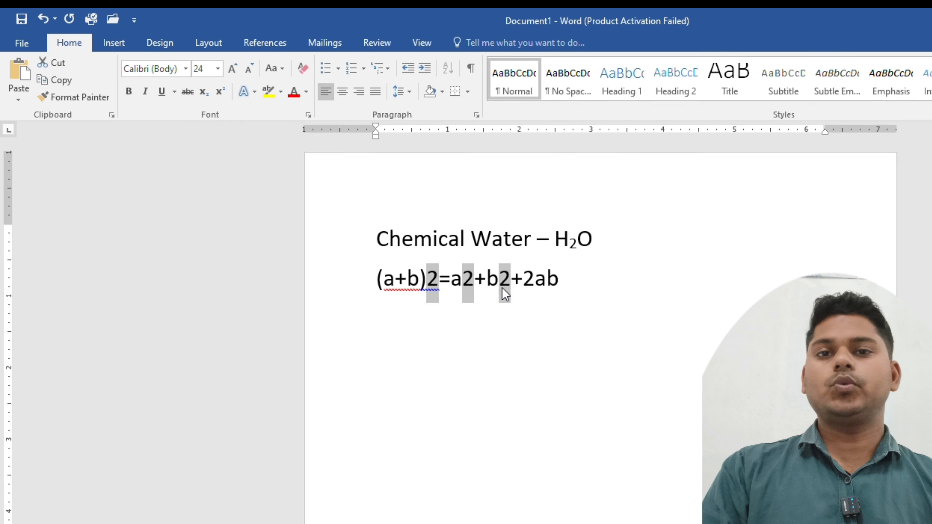
left_click(220, 96)
left_click(456, 296)
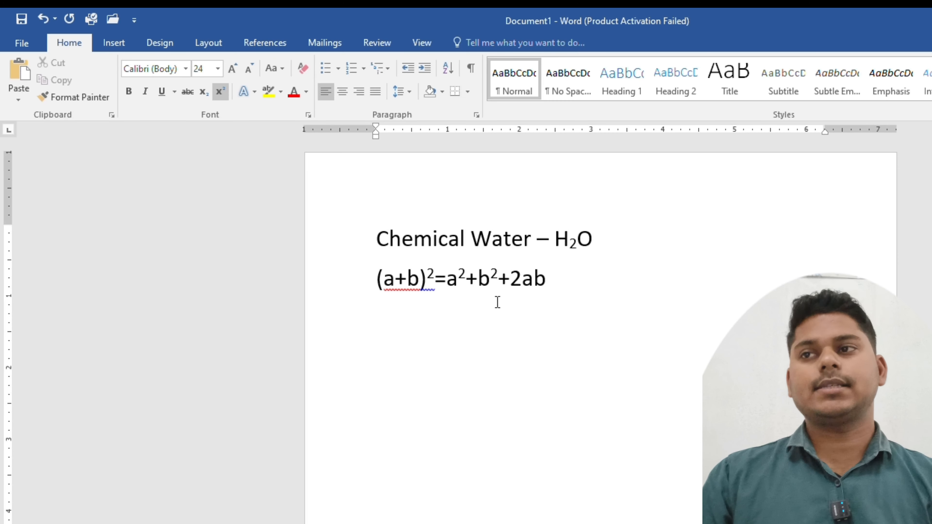
left_click(360, 245)
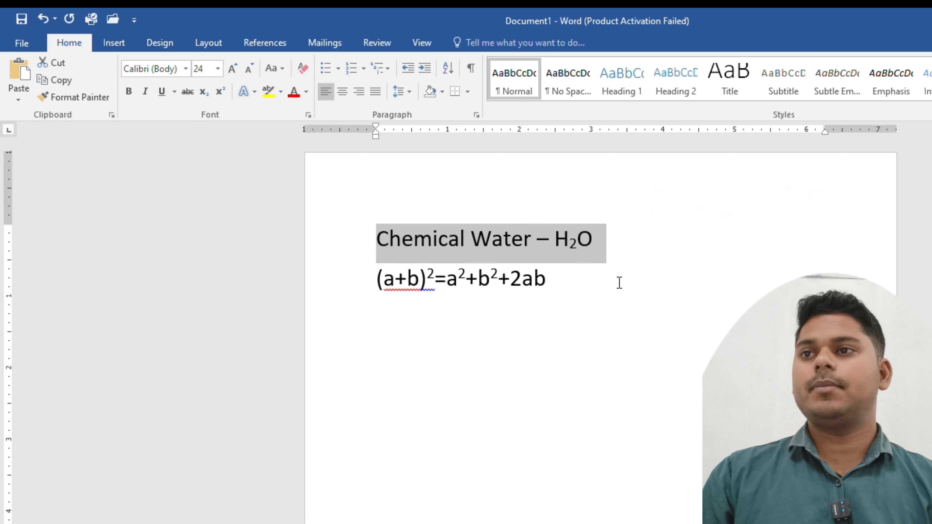
left_click_drag(378, 282, 610, 278)
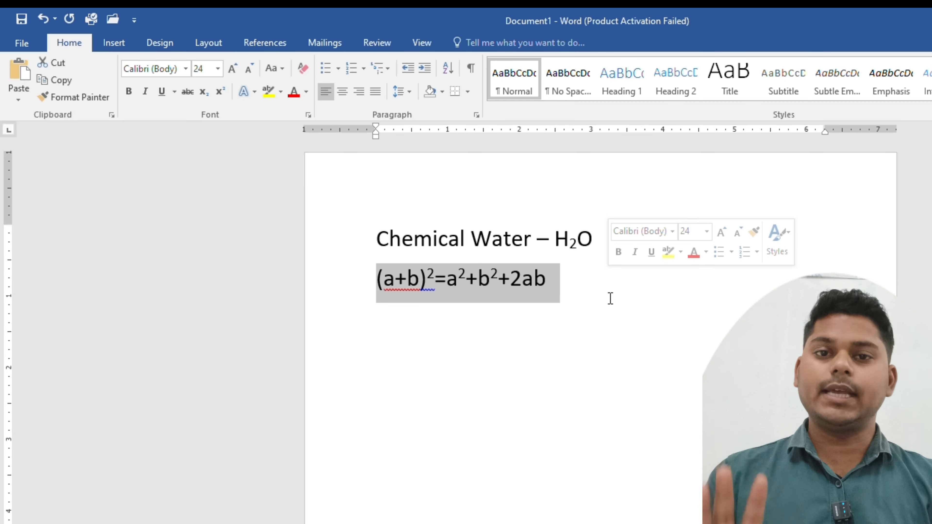
left_click(528, 312)
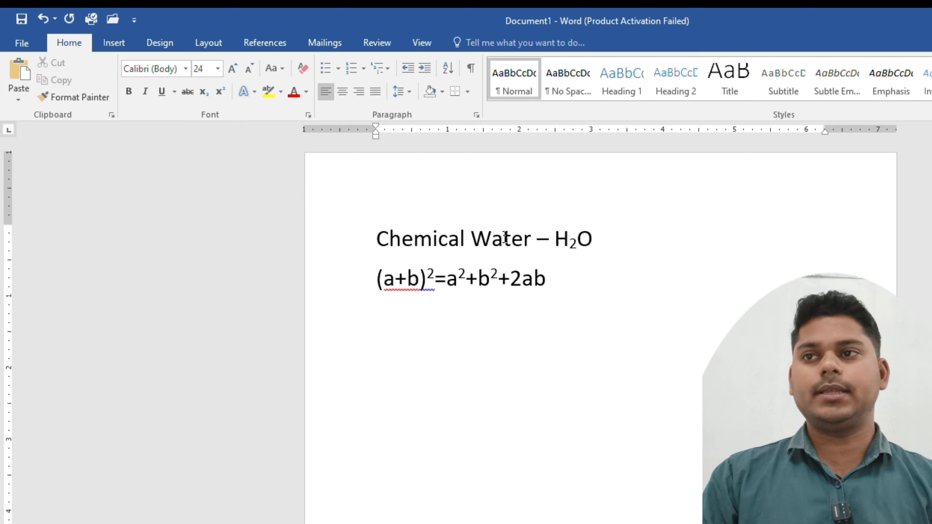
Step: Grow the font size of all the text stepwise to 72, and shrink it stepwise to 28
key("ctrl+a")
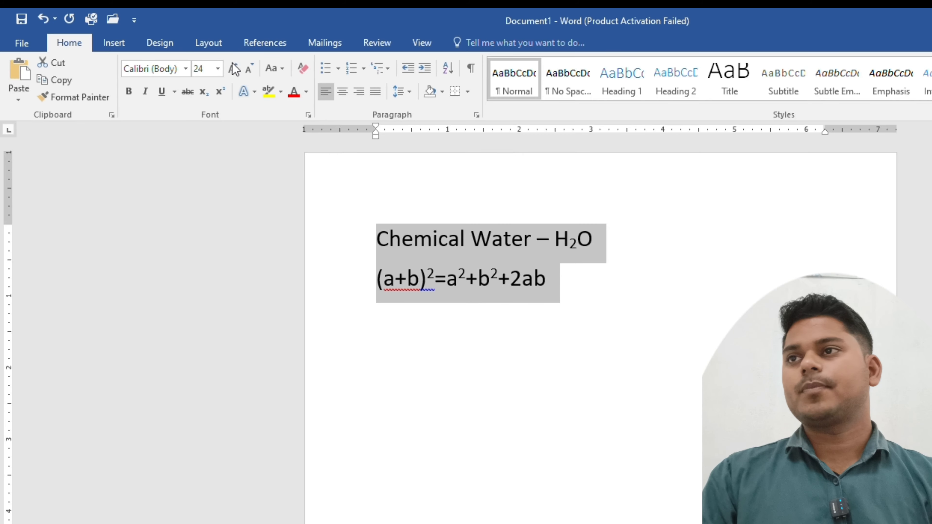
left_click(232, 68)
left_click(232, 68)
left_click(233, 69)
left_click(232, 67)
left_click(232, 67)
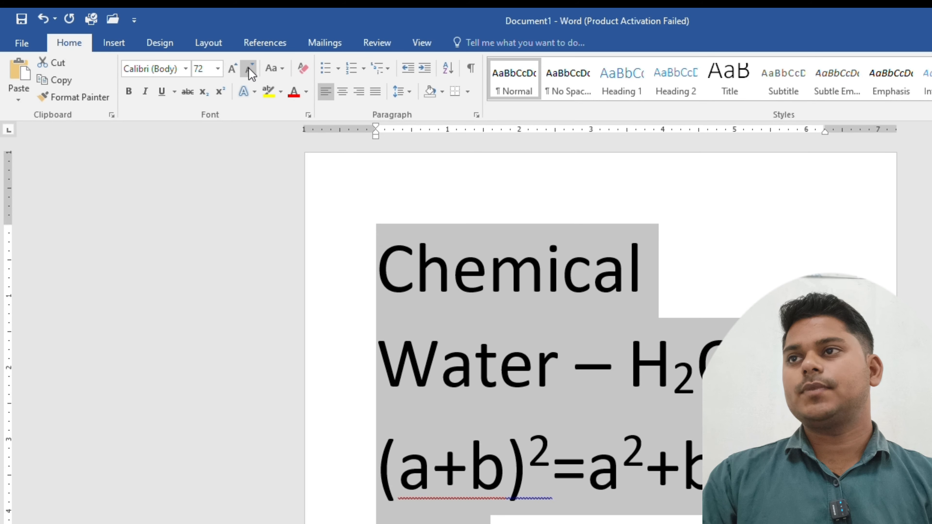
left_click(248, 69)
left_click(248, 68)
left_click(248, 68)
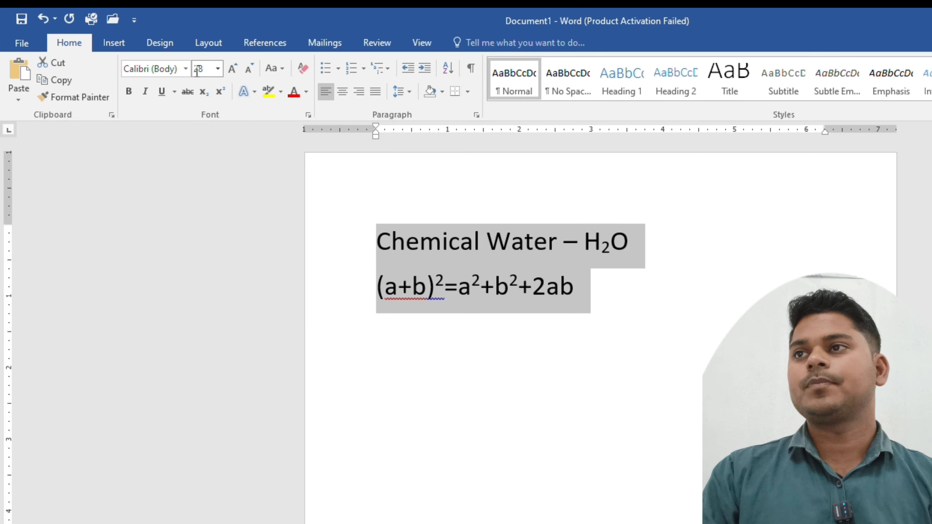
Step: Change the font of all the text to Bahnschrift SemiBold SemiCondensed
left_click(186, 71)
scroll(167, 256, "down", 6)
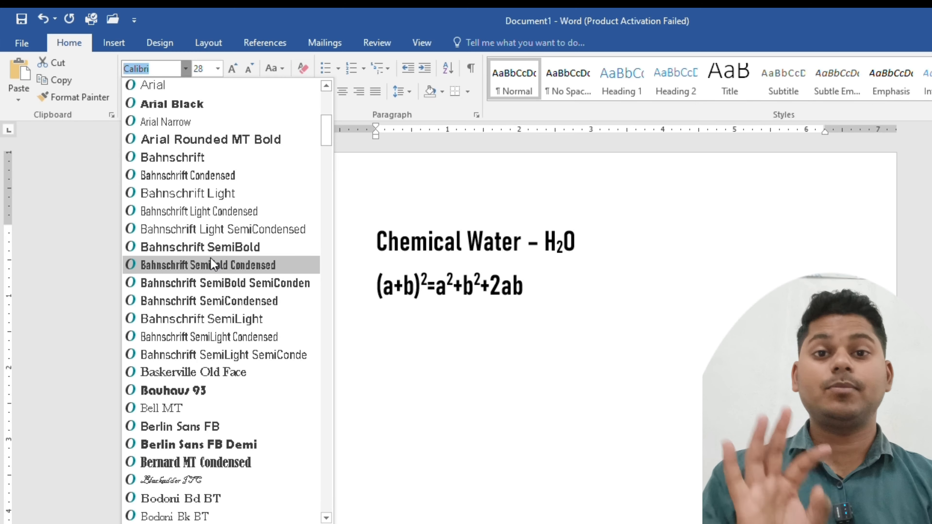
left_click(210, 279)
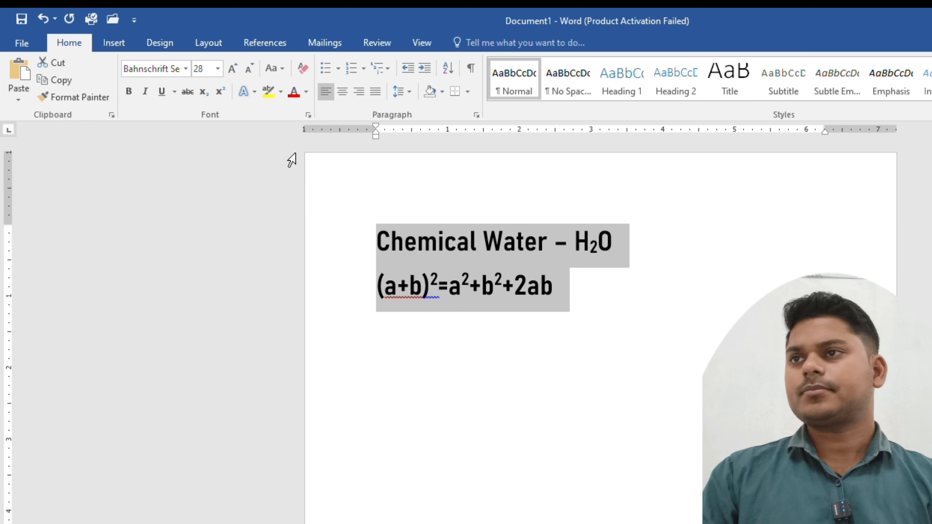
Step: Preview the outline, shadow, reflection and glow text effects, and apply the middle reflection variation to both lines
left_click(255, 98)
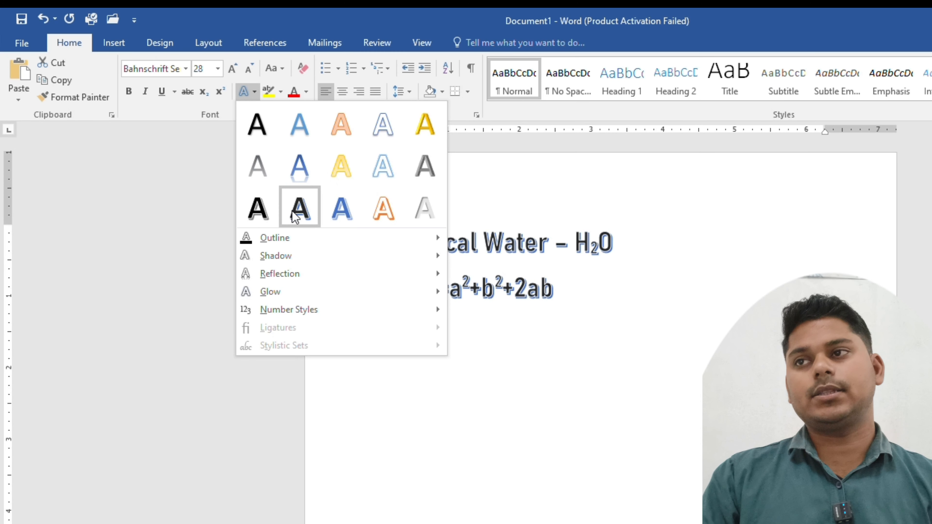
mouse_move(288, 245)
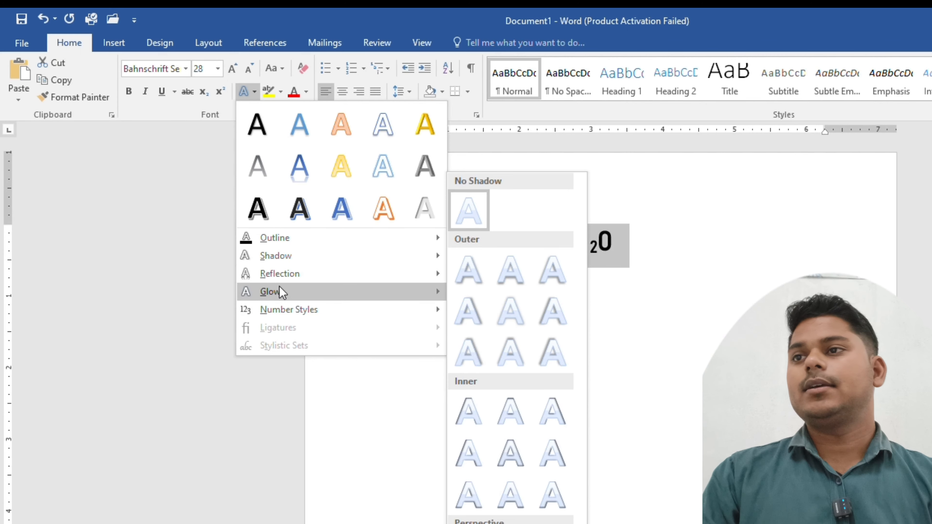
mouse_move(281, 275)
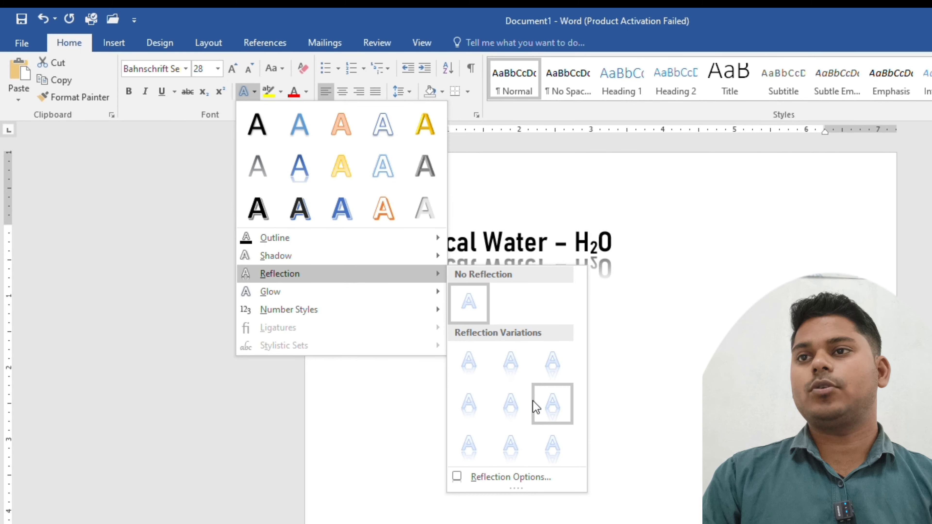
mouse_move(340, 291)
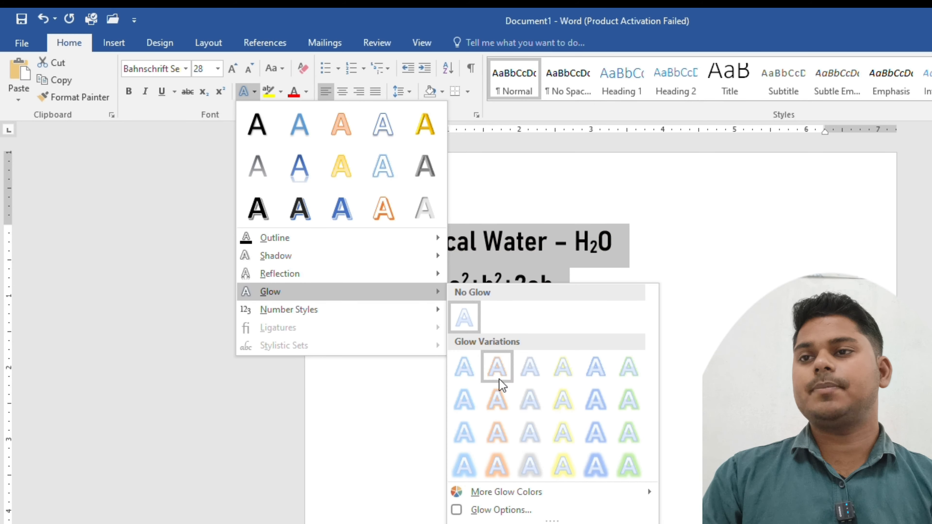
mouse_move(322, 316)
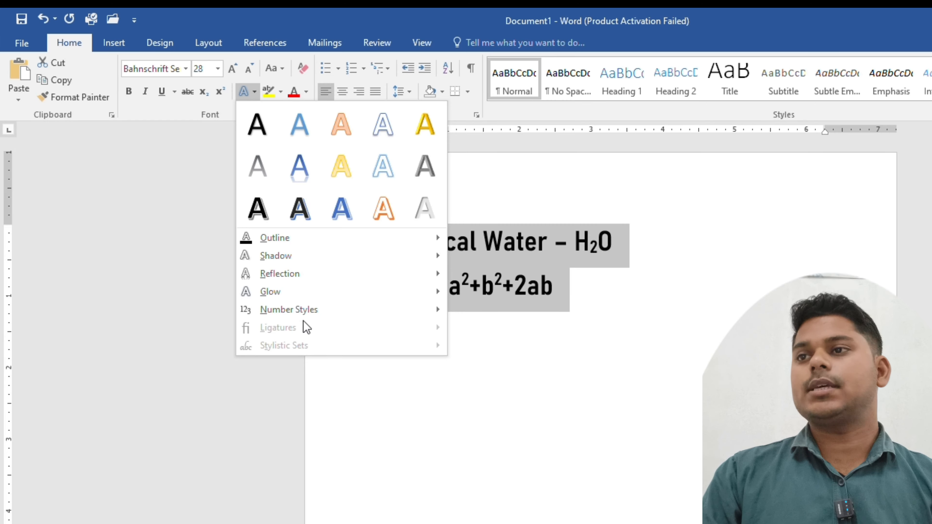
mouse_move(316, 279)
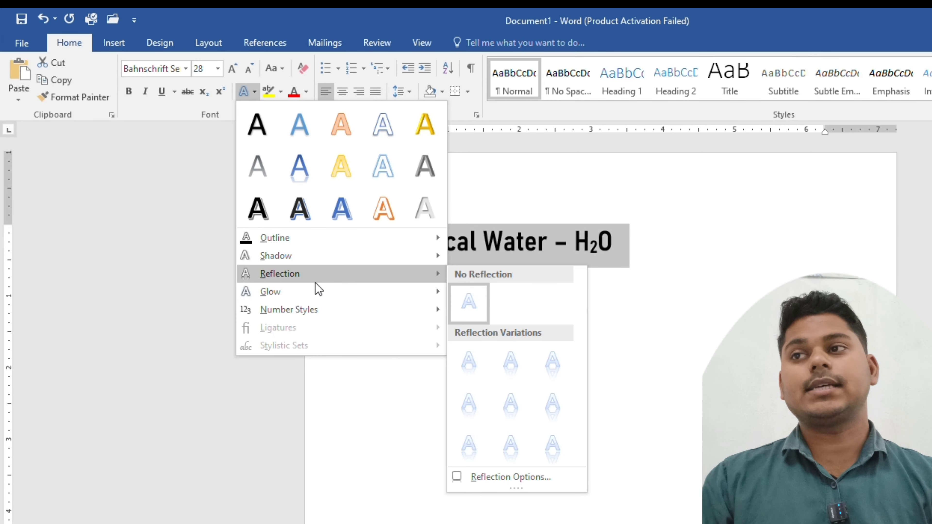
left_click(513, 413)
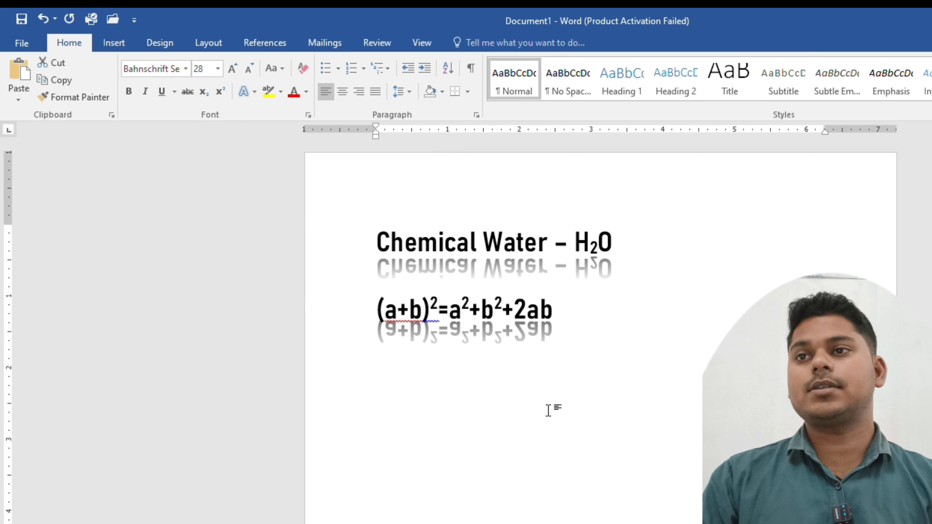
left_click(710, 320)
Step: Apply the first preset text effect, the black fill with shadow, to both lines
left_click_drag(622, 279, 378, 257)
left_click_drag(565, 323, 307, 248)
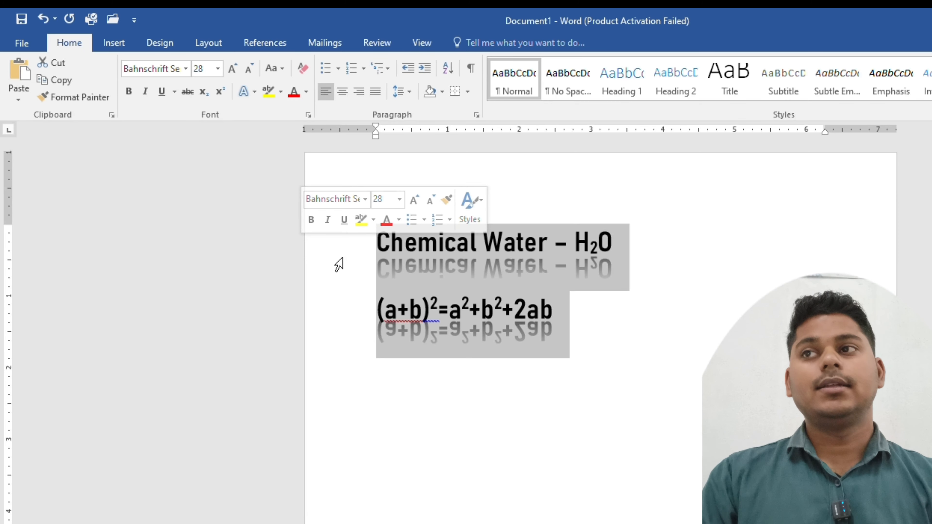
left_click(255, 92)
left_click(257, 124)
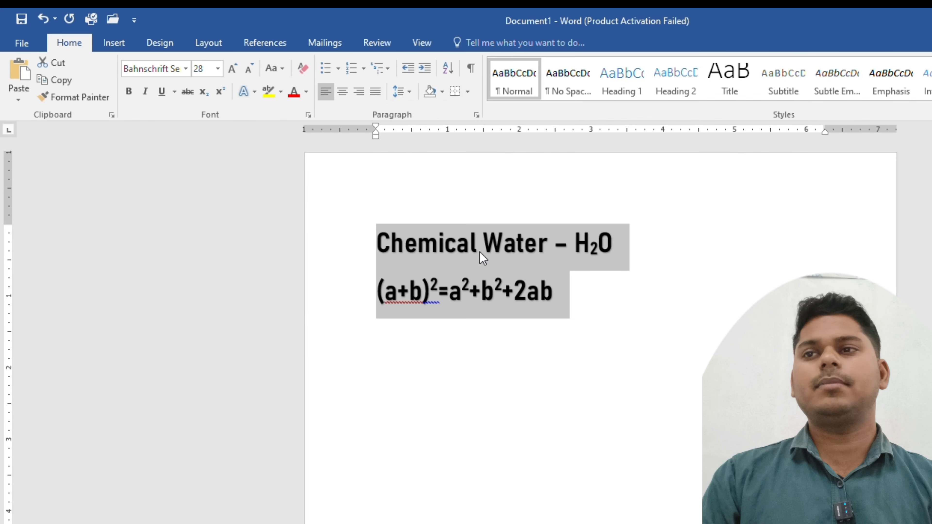
left_click(622, 287)
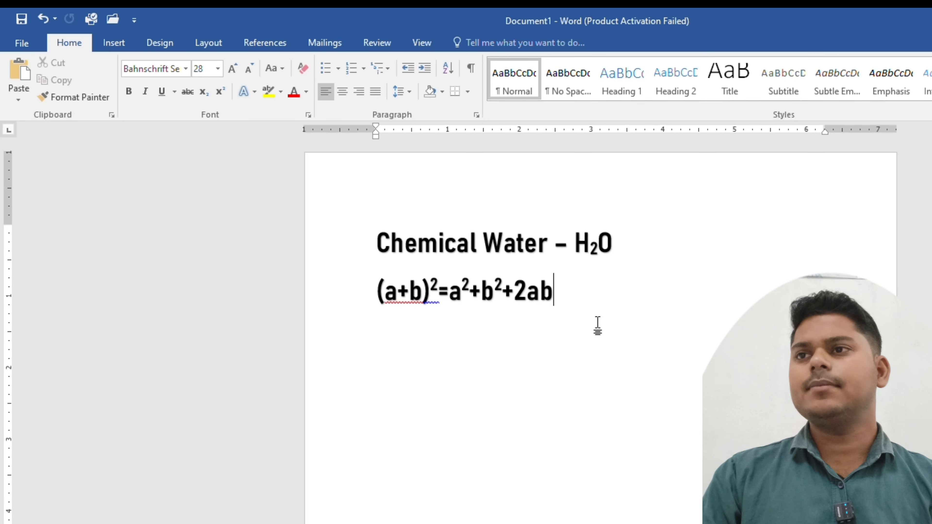
Step: Highlight the formula H2O in the first line with yellow
key("ctrl+a")
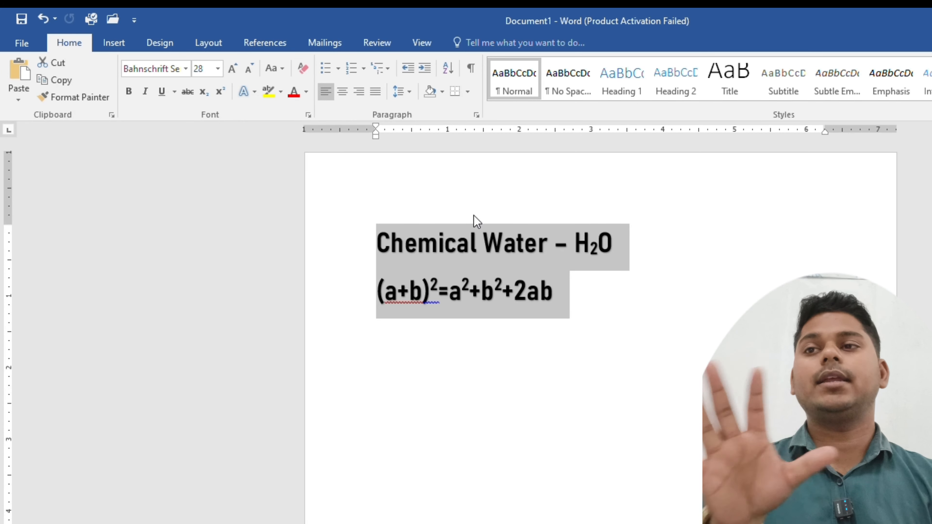
left_click(623, 282)
mouse_move(575, 243)
left_mouse_down()
mouse_move(628, 245)
mouse_move(580, 246)
left_mouse_up()
left_click(682, 283)
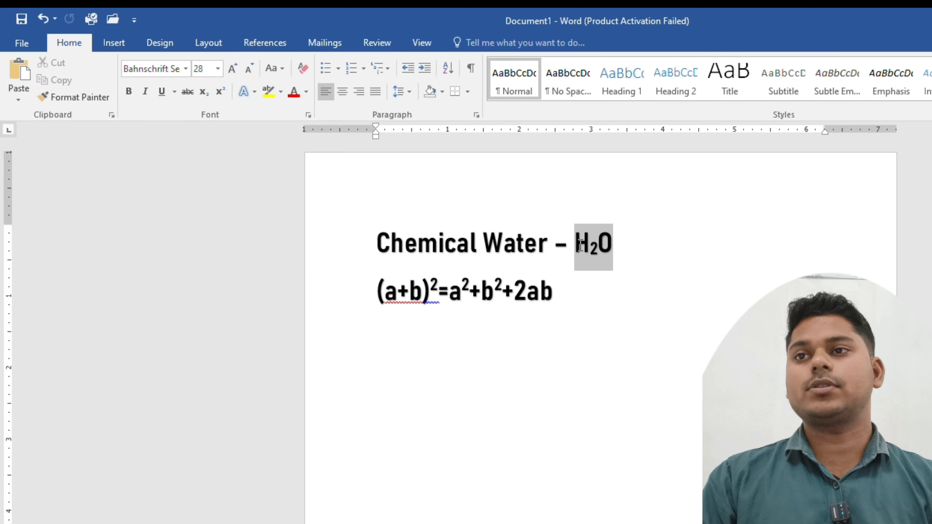
left_click(281, 92)
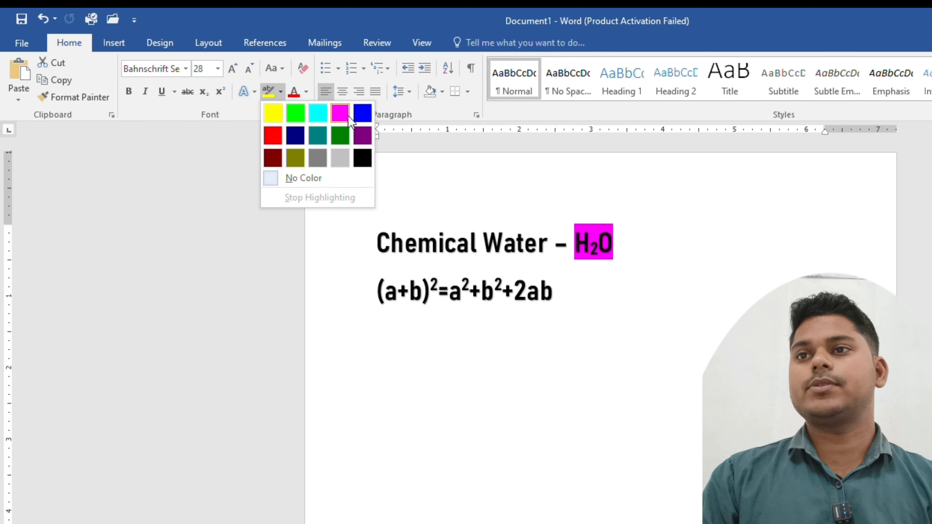
left_click(279, 113)
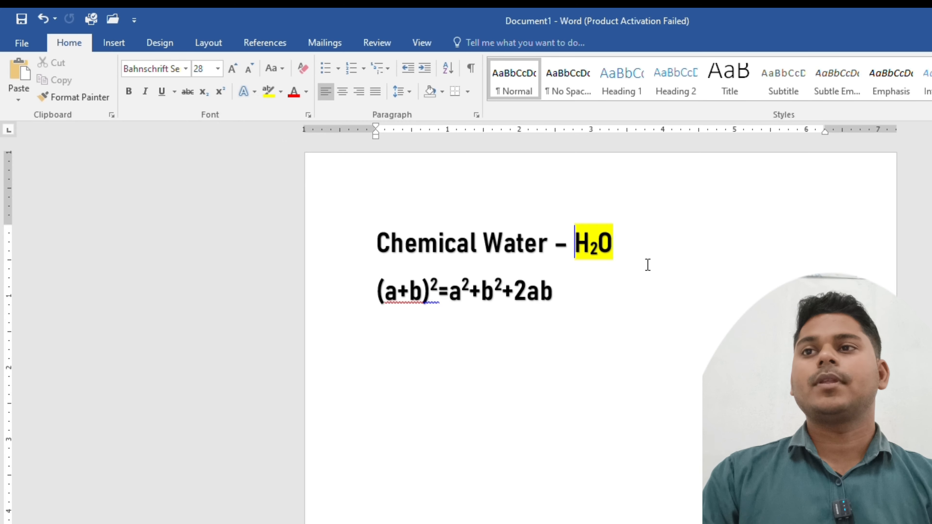
left_click_drag(628, 251, 579, 247)
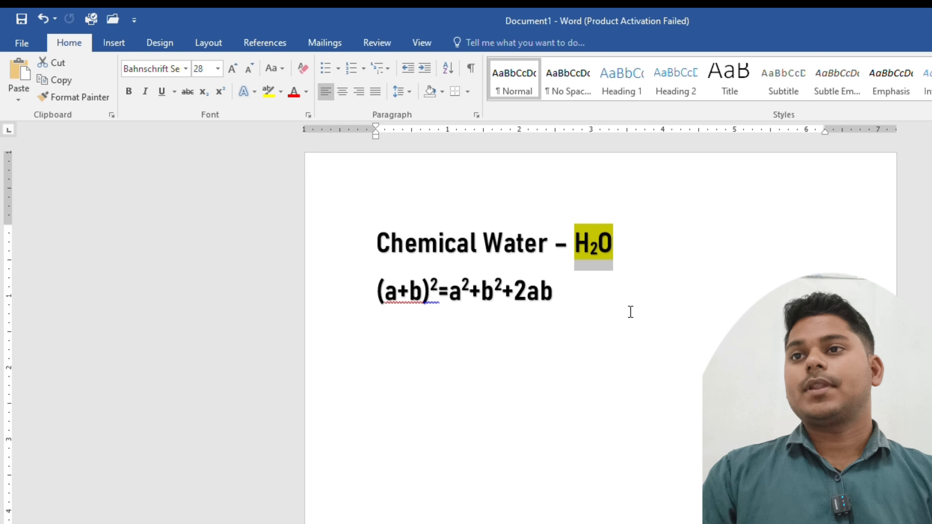
left_click_drag(630, 312, 335, 246)
left_click(546, 279)
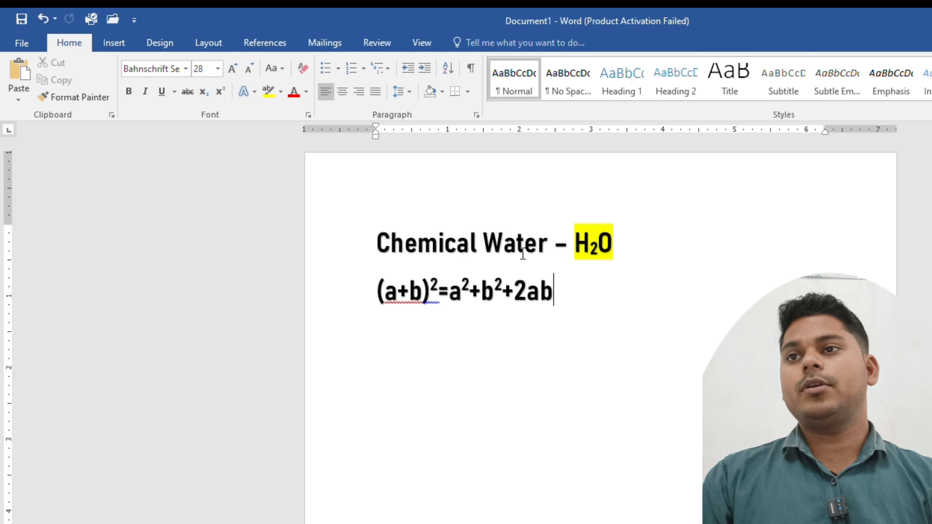
Step: Set the font colour of the word "Water" to the darker shade of the blue theme colour
left_click_drag(554, 244, 484, 244)
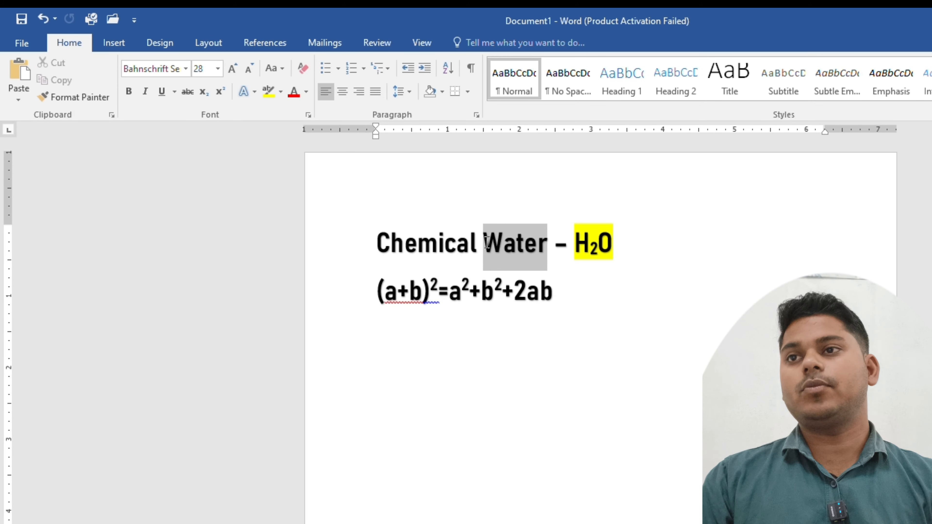
left_click(306, 92)
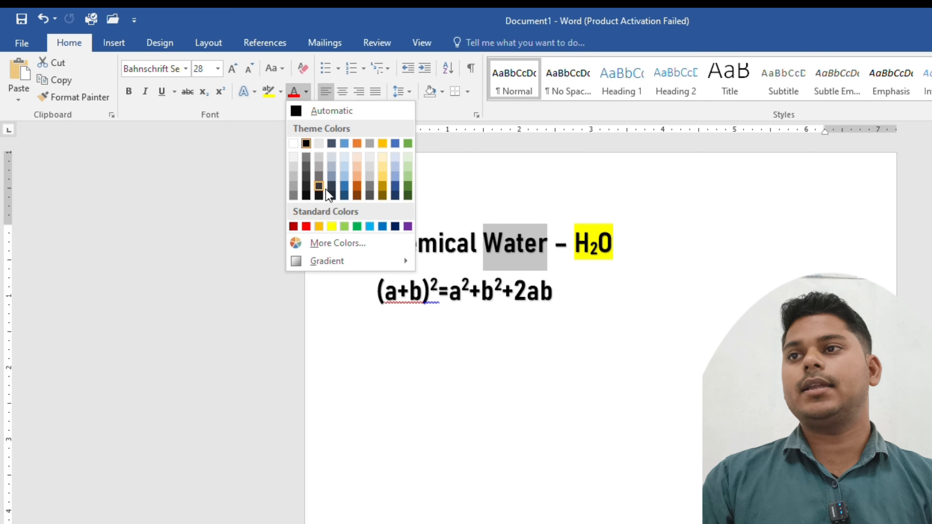
left_click(344, 187)
left_click(705, 263)
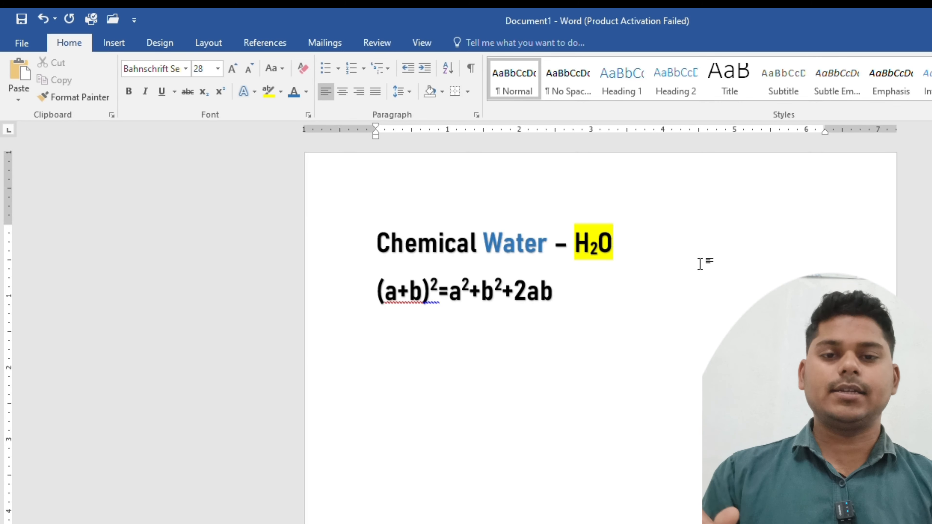
Step: Change the case of both lines of text to Sentence case
left_click_drag(649, 254, 395, 245)
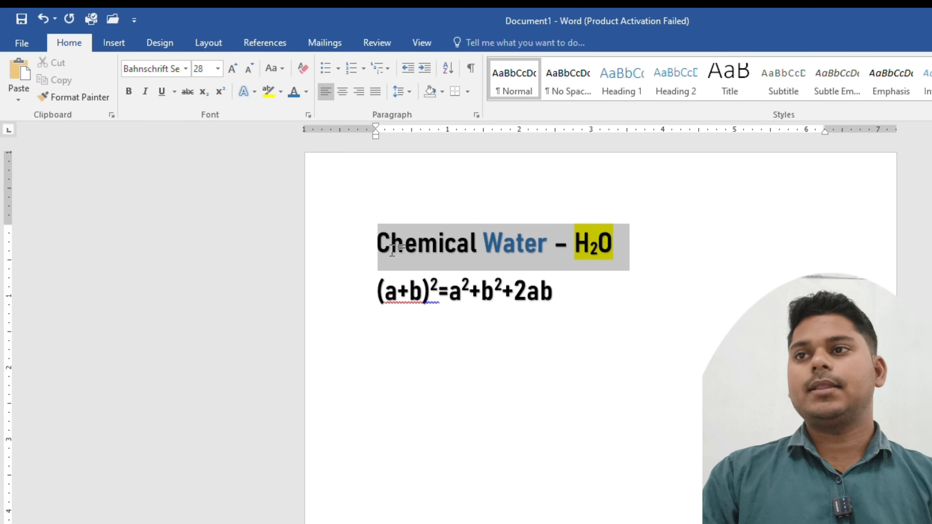
left_click_drag(594, 294, 364, 225)
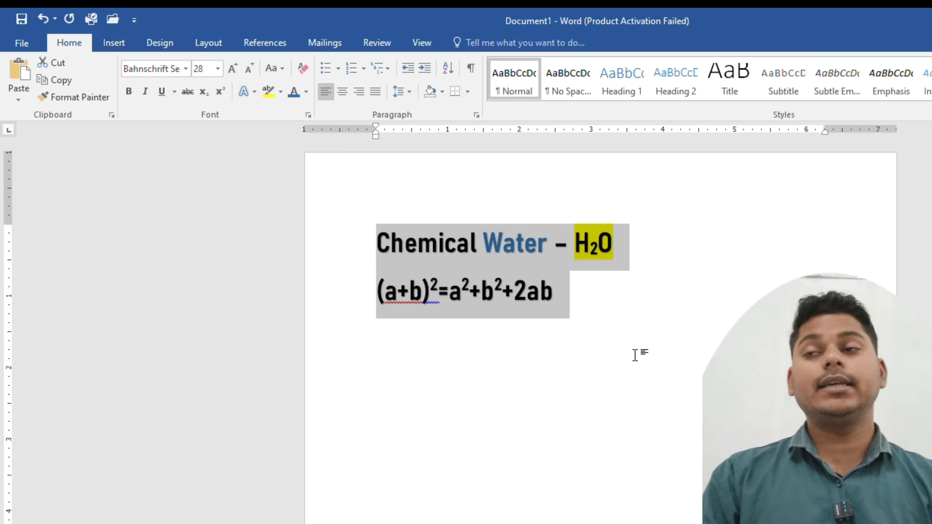
left_click(288, 78)
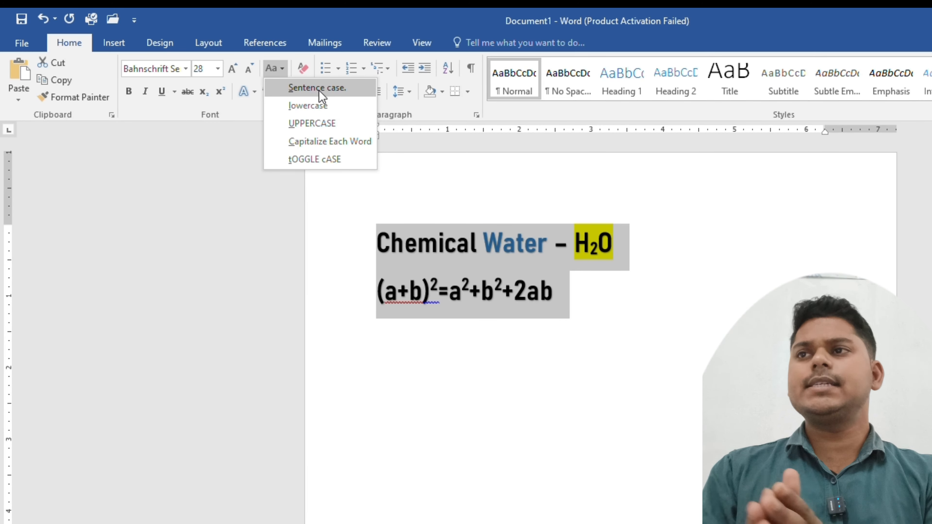
left_click(319, 90)
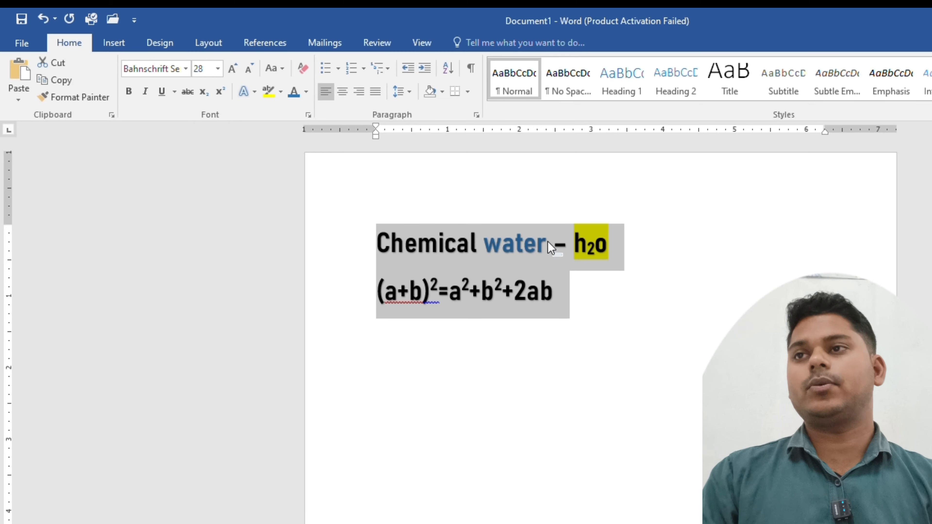
Step: Change the case of both lines to lowercase, followed by UPPERCASE
left_click(277, 67)
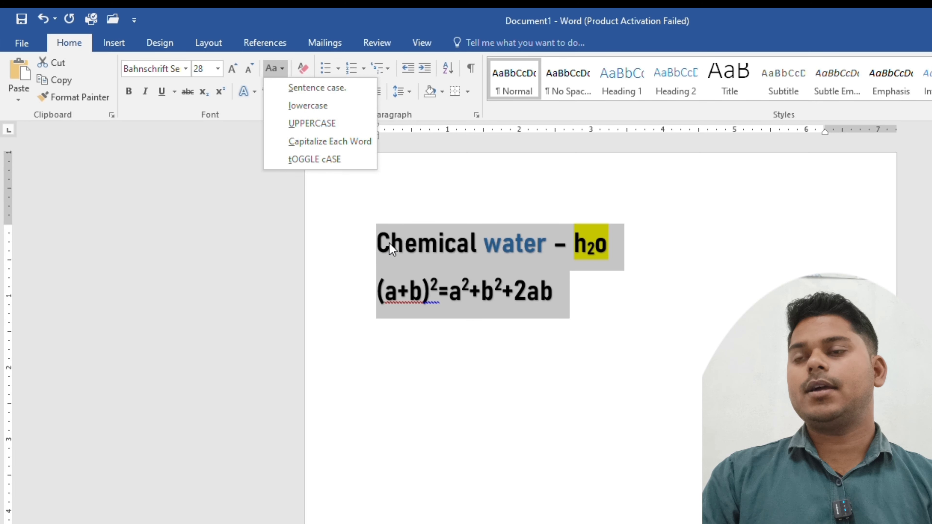
left_click(315, 106)
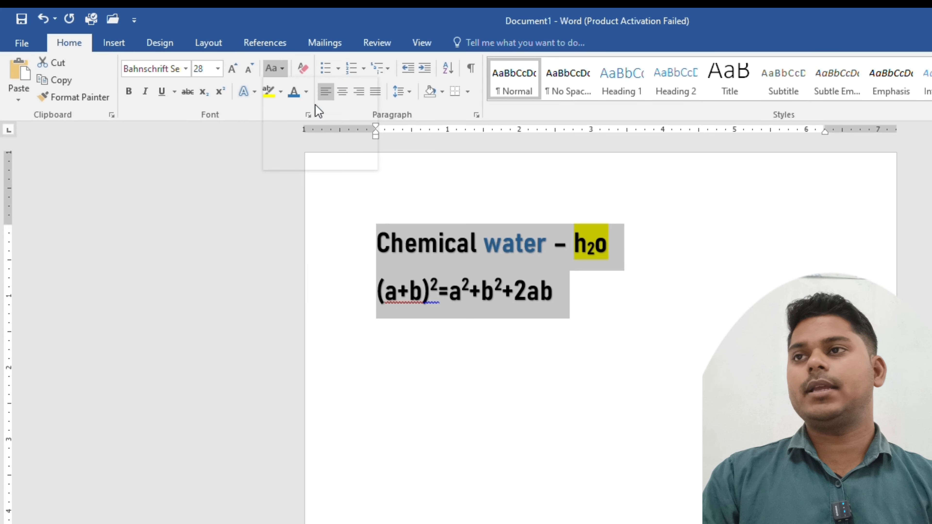
left_click(277, 67)
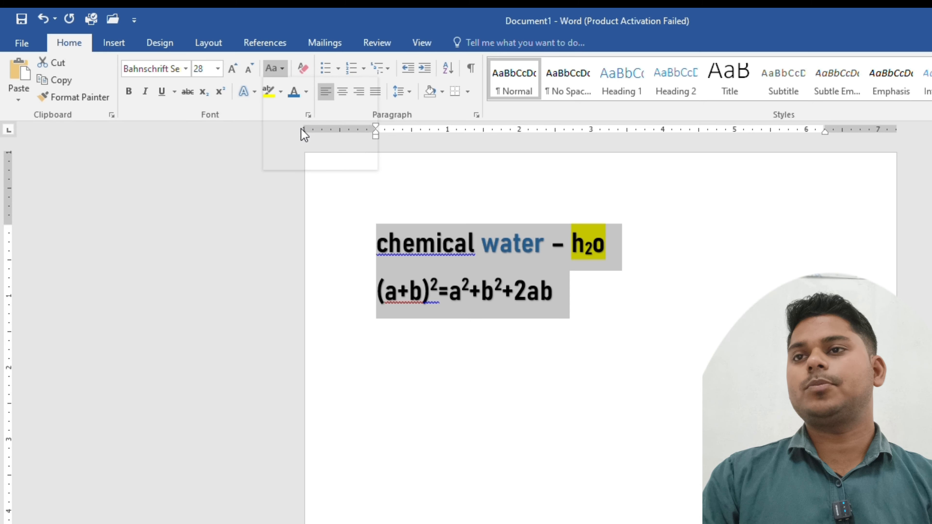
left_click(301, 125)
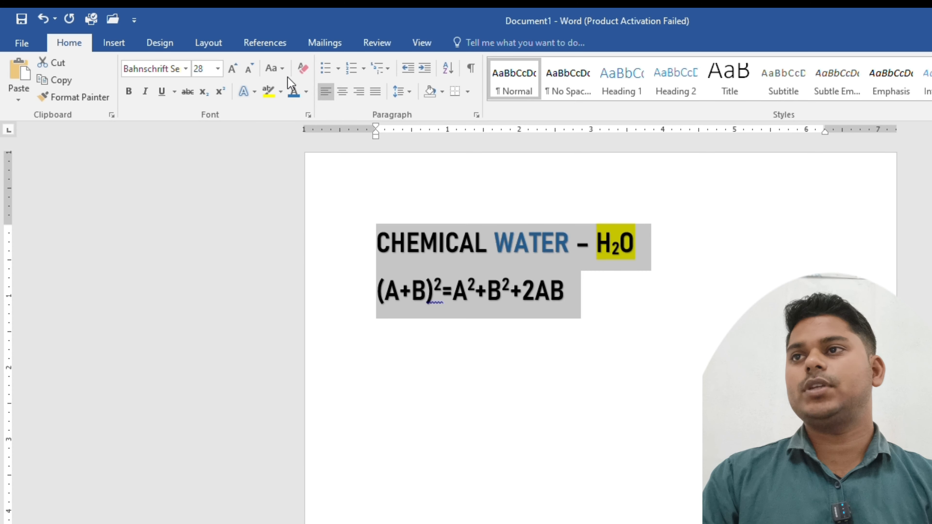
Step: Apply Capitalize Each Word to both lines, toggle their case, and reapply Capitalize Each Word
left_click(276, 69)
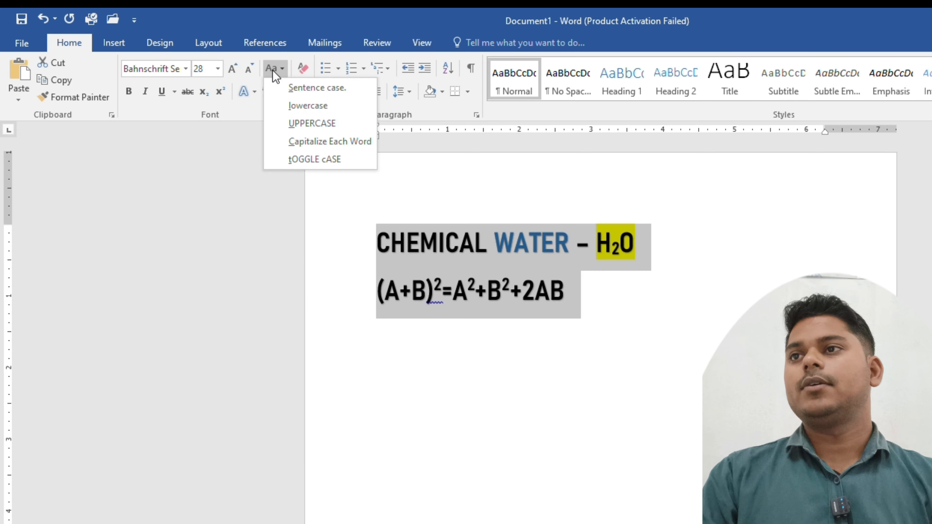
left_click(322, 147)
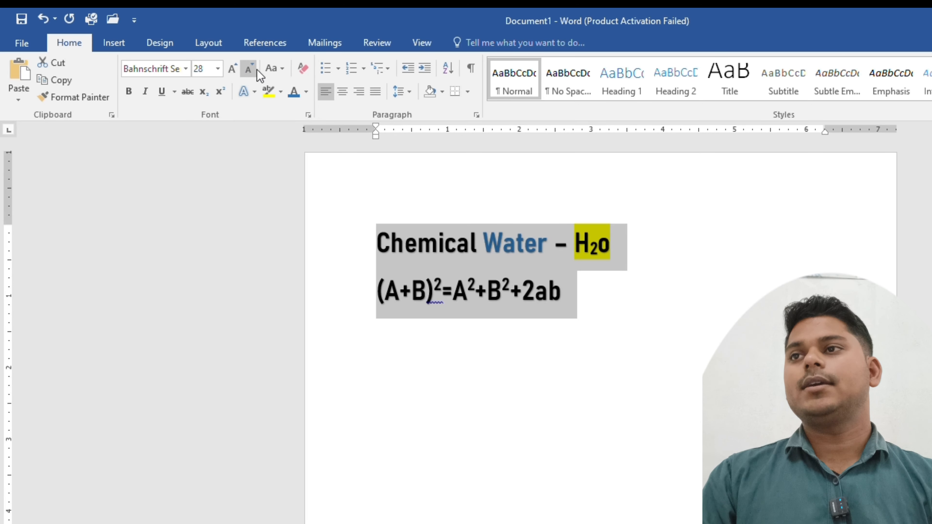
left_click(279, 69)
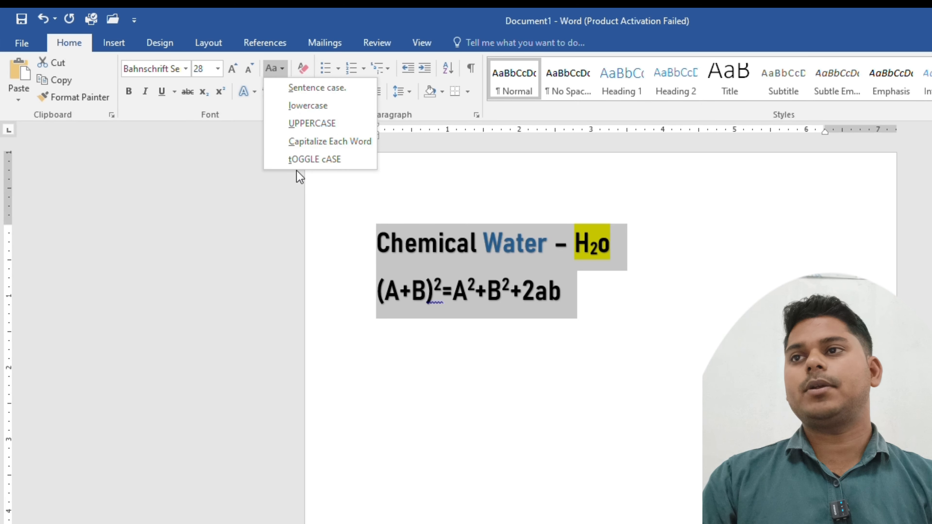
left_click(321, 163)
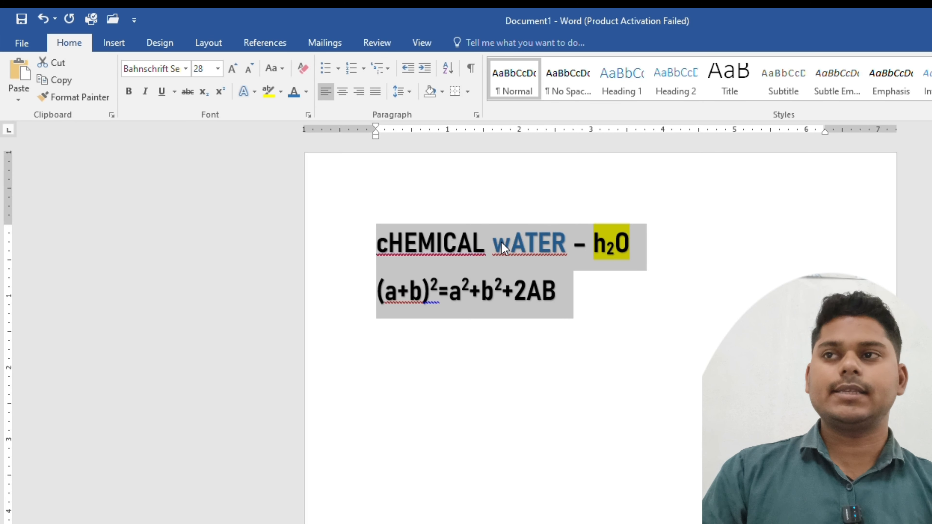
left_click(272, 74)
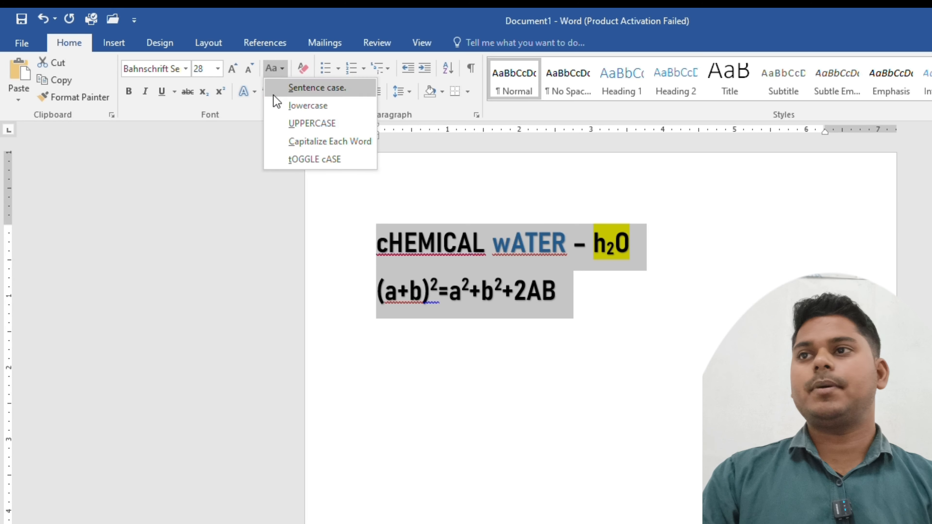
left_click(314, 147)
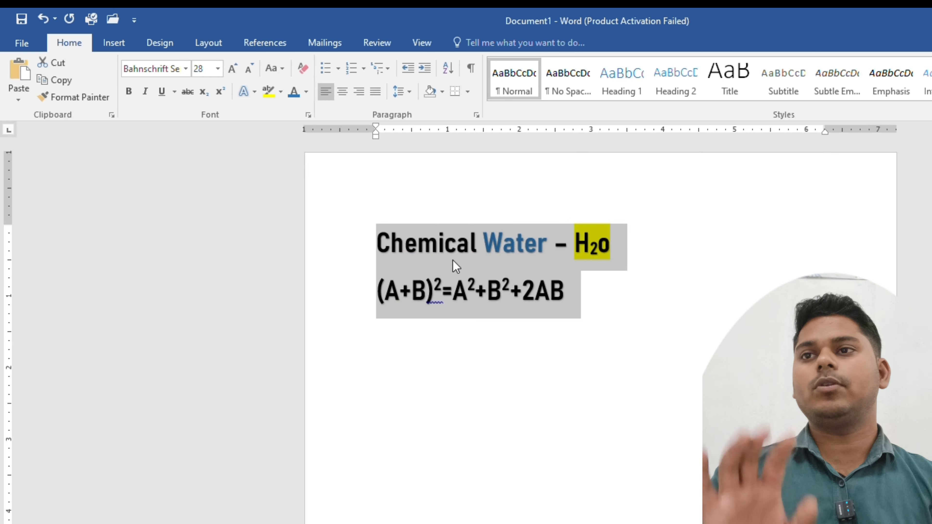
Step: Retype the letters of the water formula as capital H and capital O, keeping the subscript 2
left_click(615, 244)
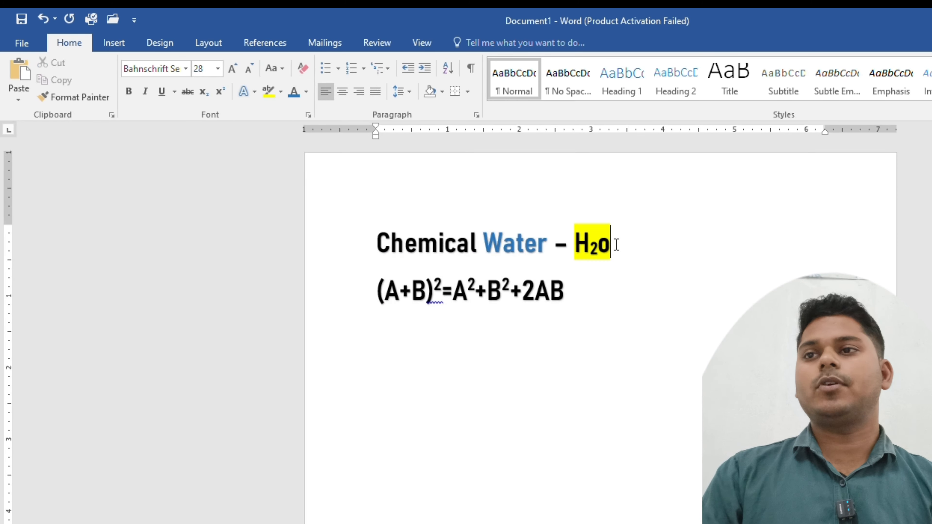
key("Left")
key("Left")
key("BackSpace")
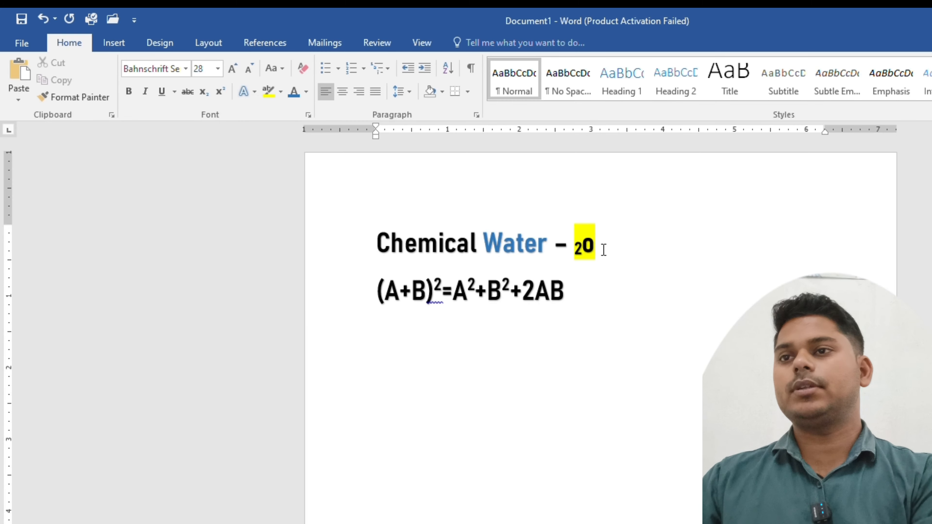
type("H")
key("Right")
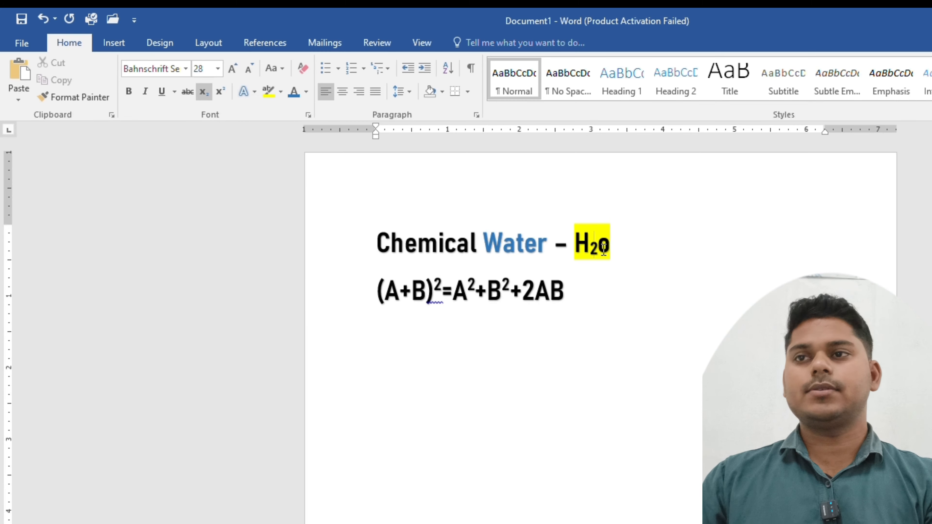
key("Right")
key("BackSpace")
type("O")
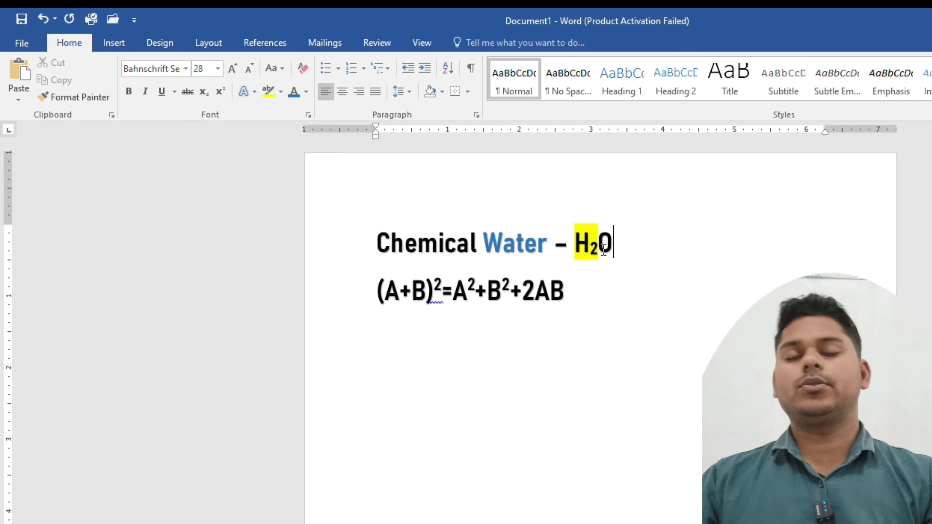
Step: Change the case of the equation in the second line to lowercase
left_click_drag(565, 293, 367, 296)
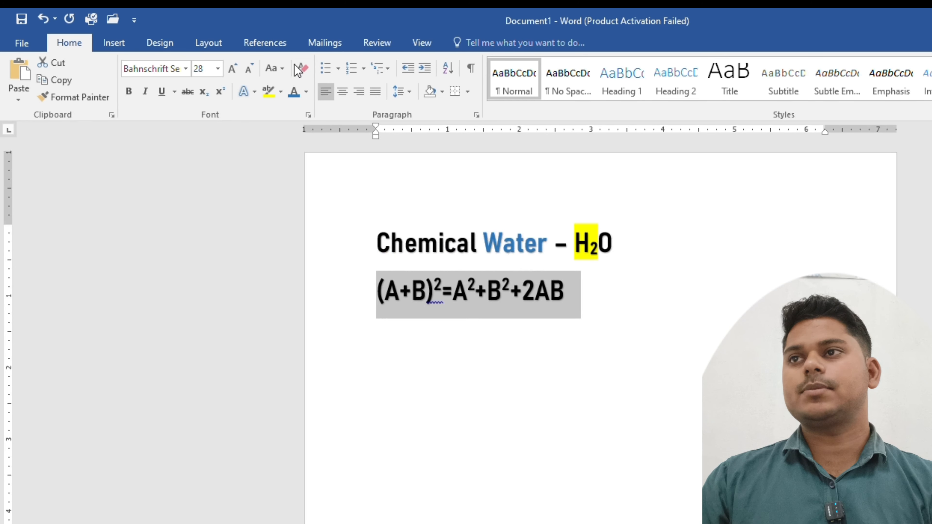
left_click(285, 70)
left_click(293, 107)
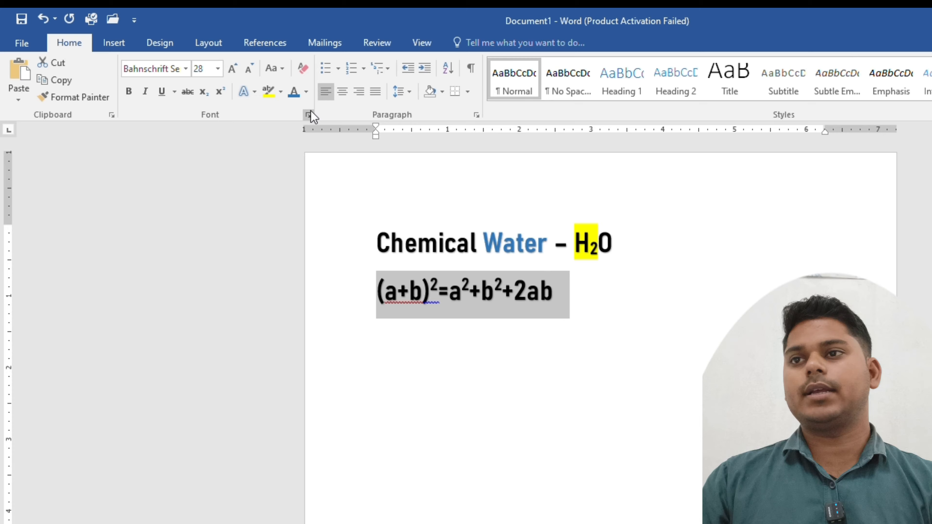
left_click(647, 317)
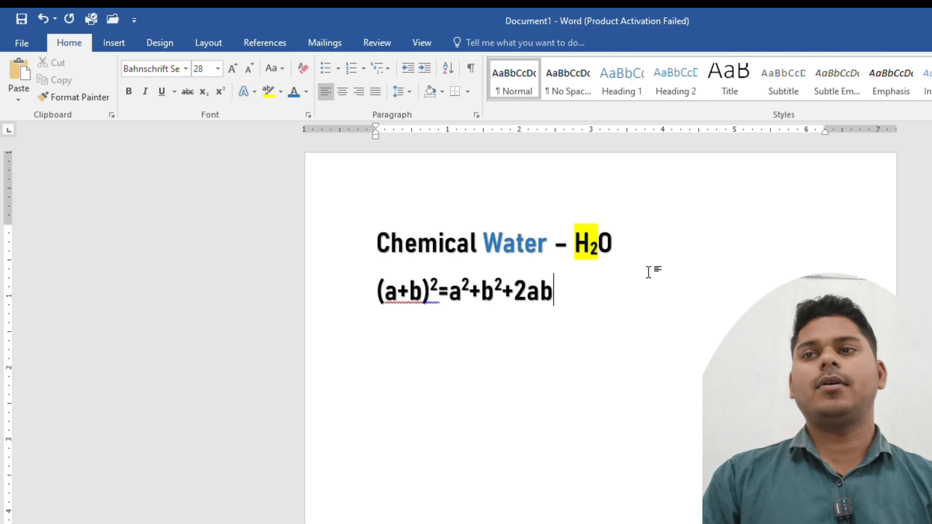
Step: Try centre and right alignment on both lines of text, and return them to left alignment
left_click_drag(614, 243, 376, 244)
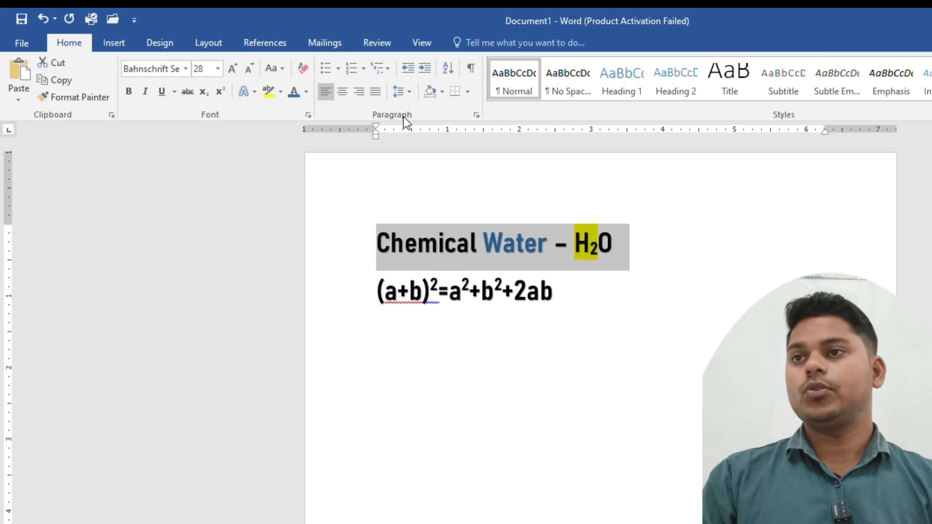
left_click(417, 243)
left_click_drag(630, 308, 303, 252)
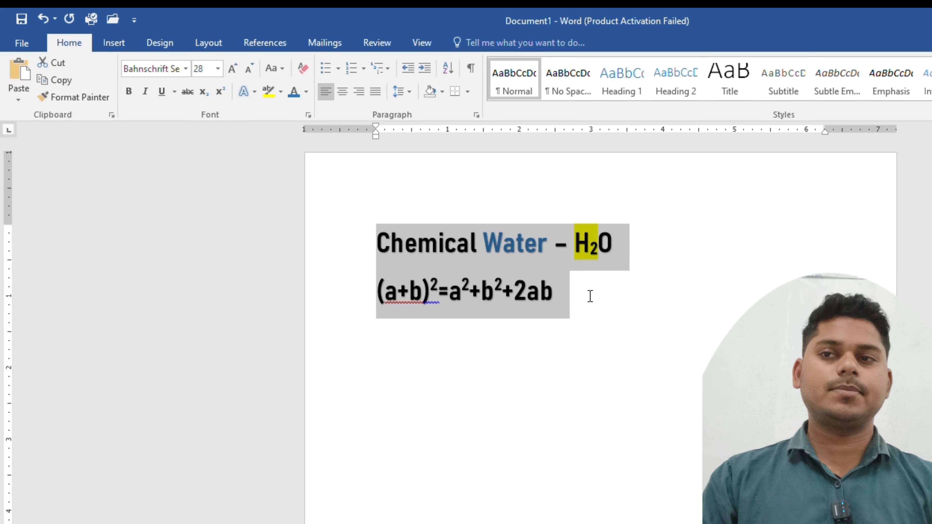
left_click(346, 96)
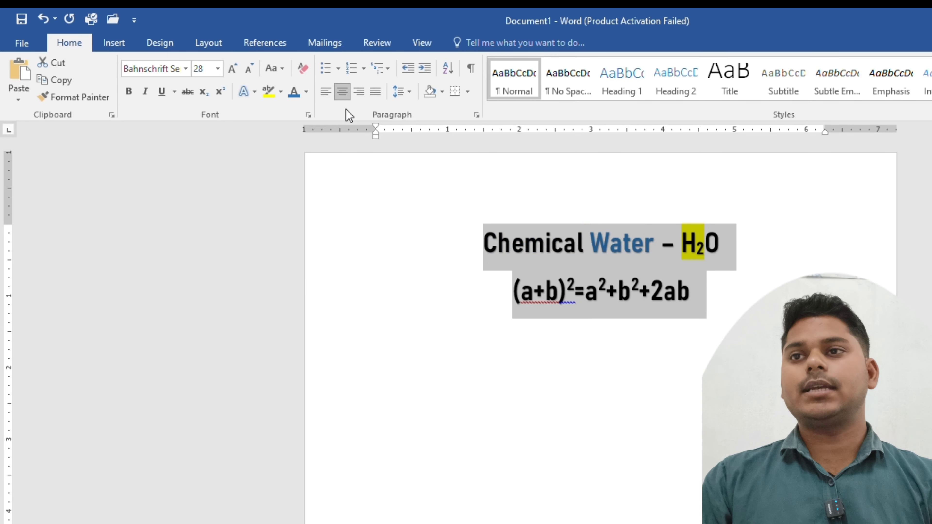
left_click(358, 97)
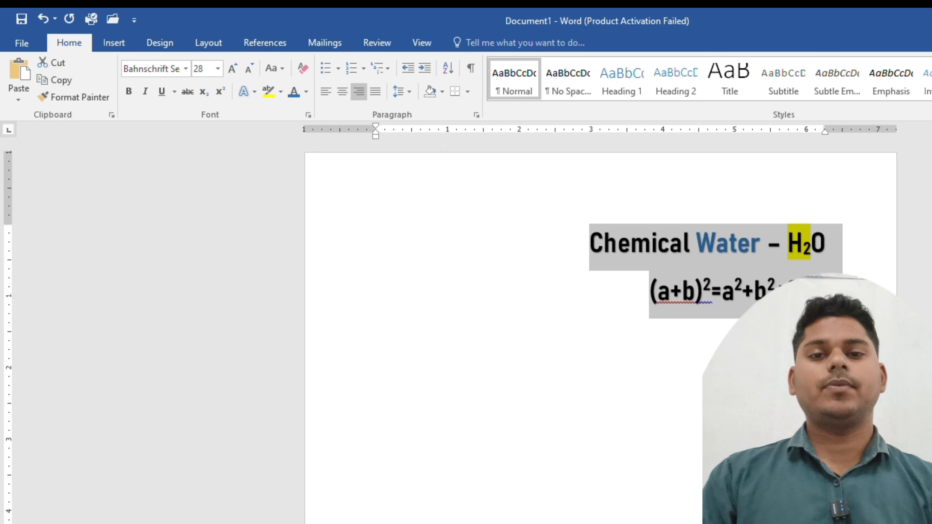
left_click(325, 96)
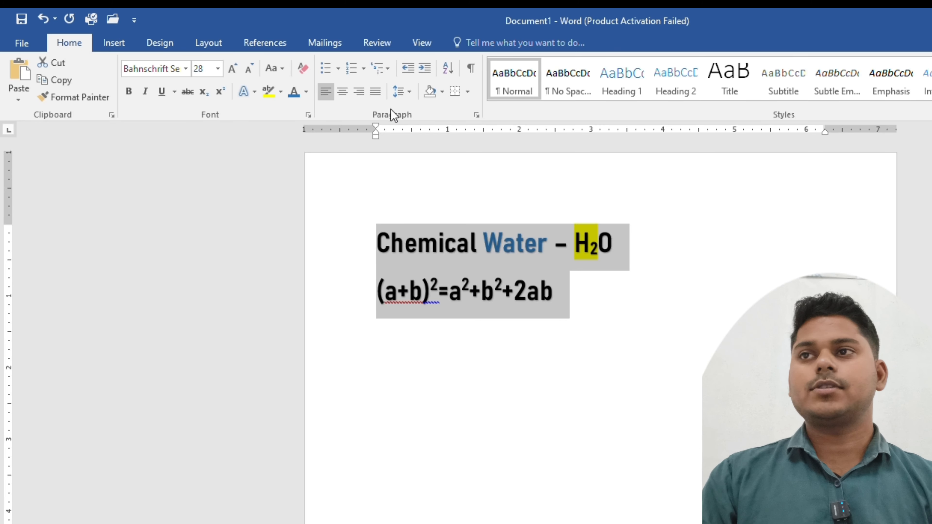
Step: Justify both lines of text and extend the first line with the words "chbgf chfg vfyhfgh", keeping it on one line
left_click(379, 94)
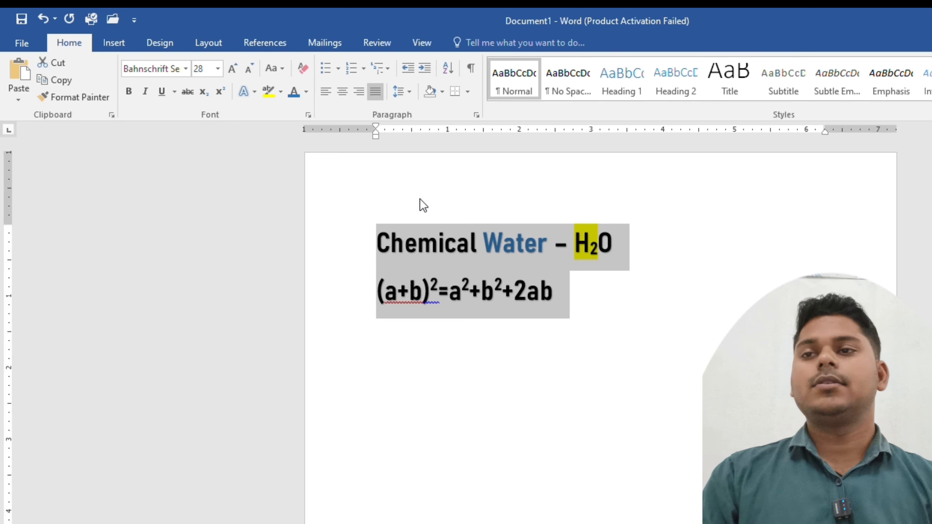
left_click(616, 242)
type("chbgf ")
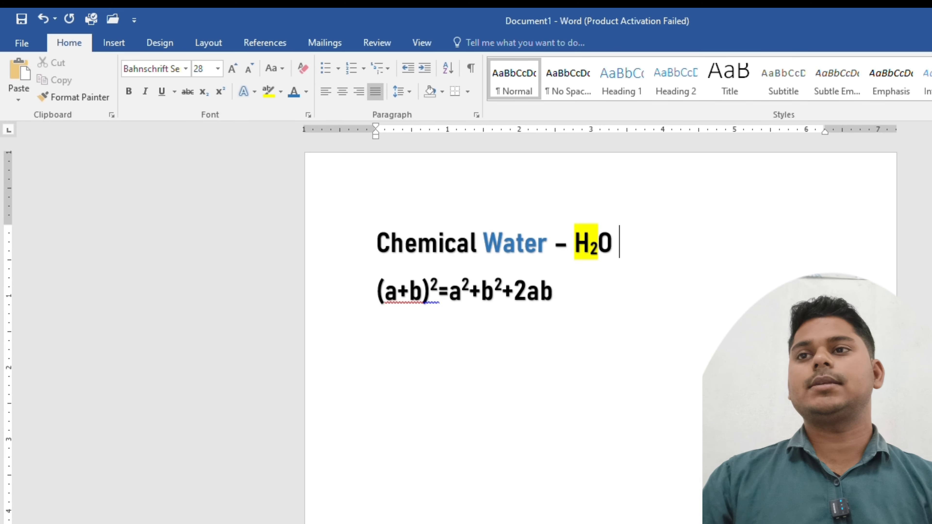
type("chfg vfyhfgh vbf")
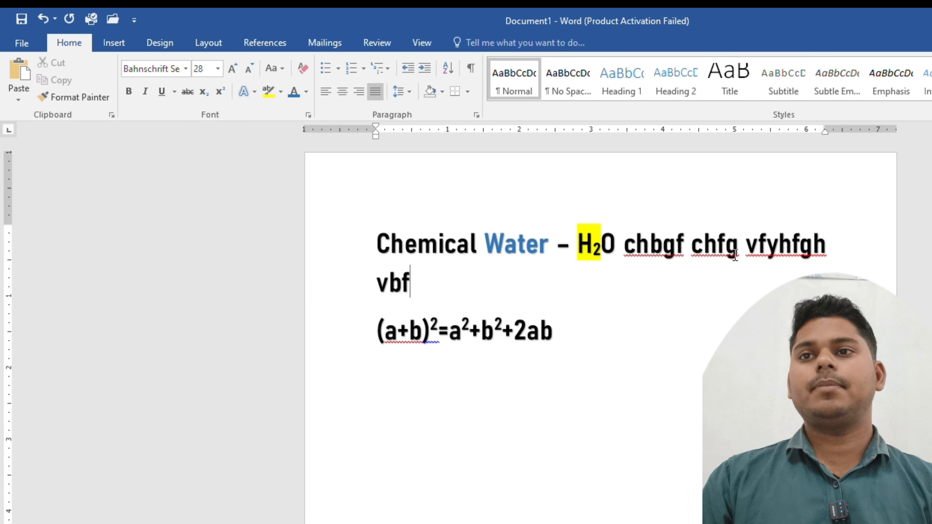
key("BackSpace")
key("BackSpace")
key("BackSpace")
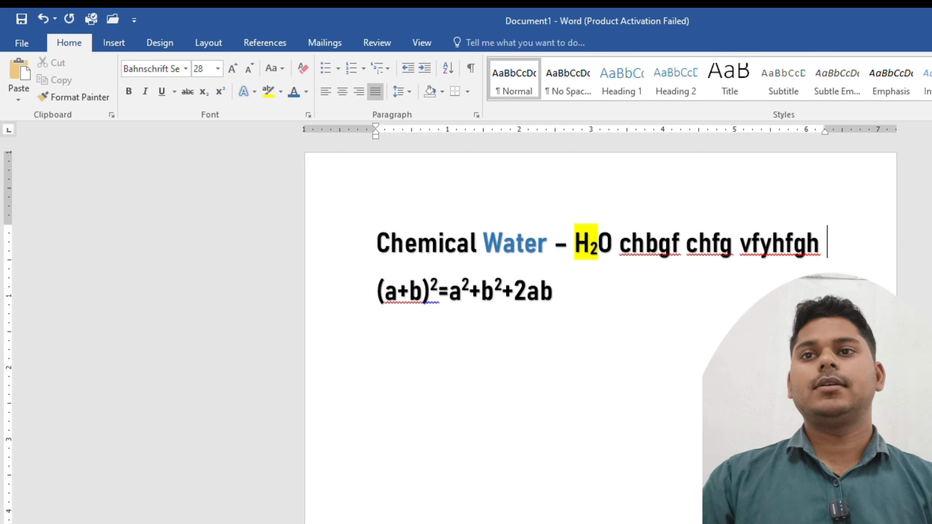
Step: Try adding "jmh" and a single "j" at the end of the first line to demonstrate justified wrapping, removing each one
type("jmh")
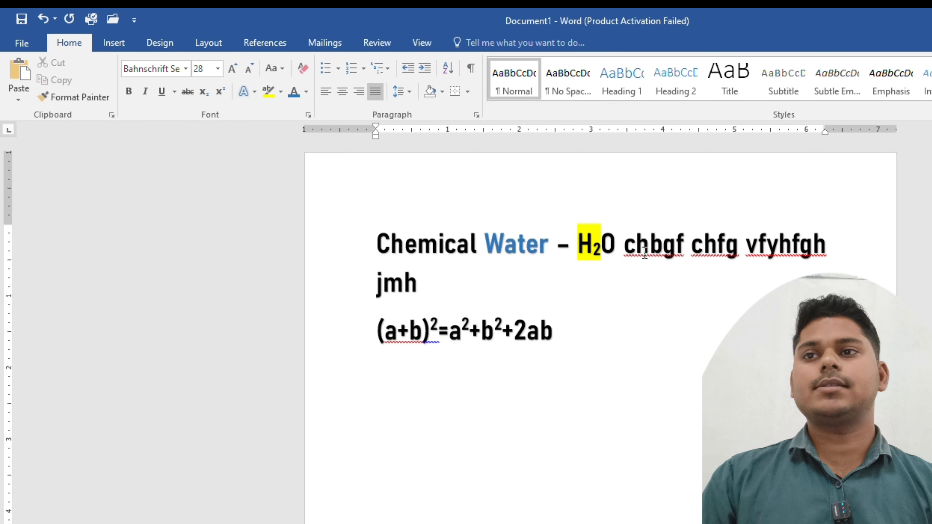
key("BackSpace")
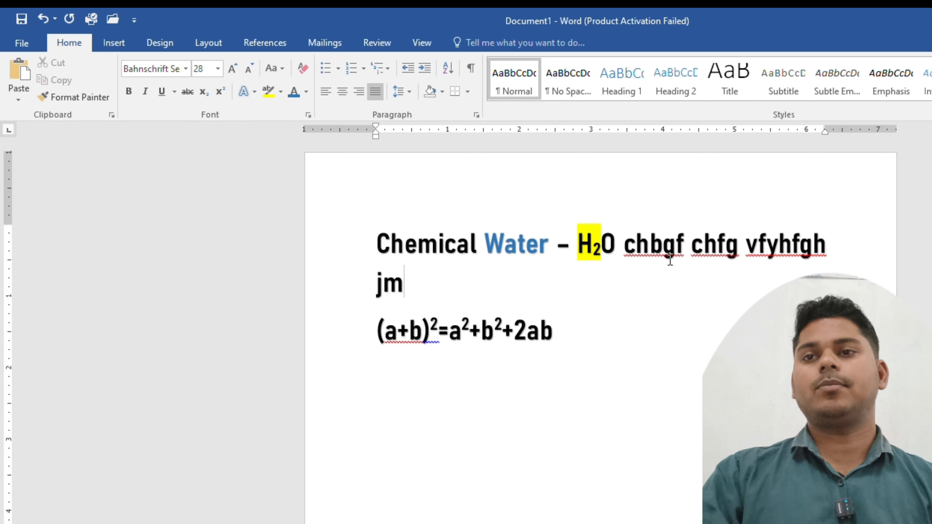
key("BackSpace")
key("BackSpace")
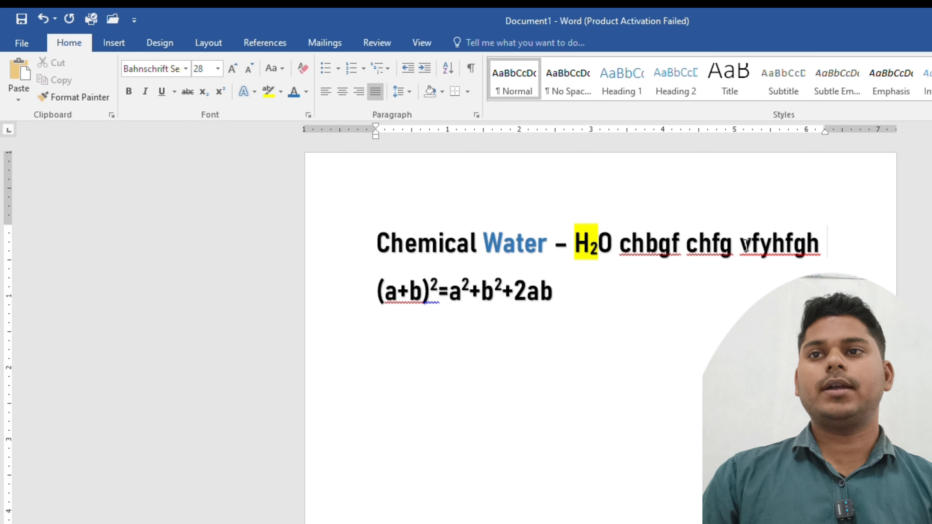
type("j")
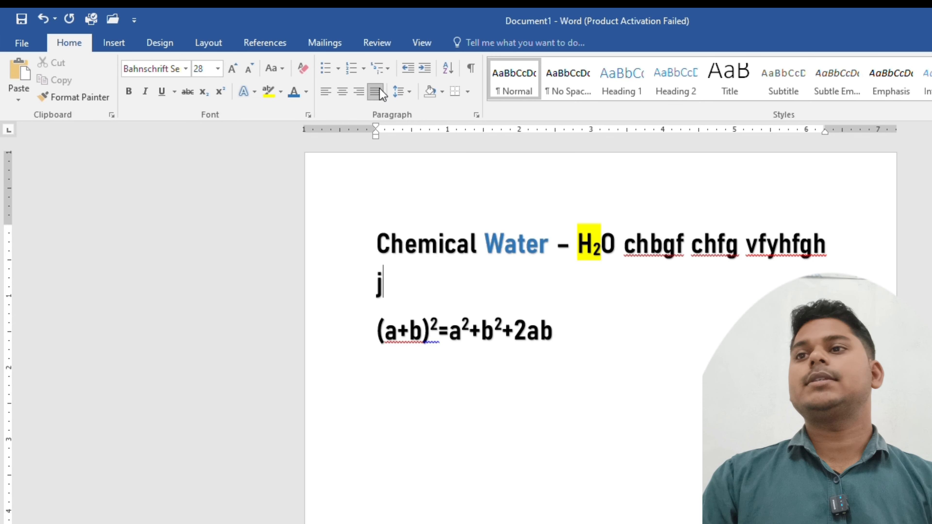
key("BackSpace")
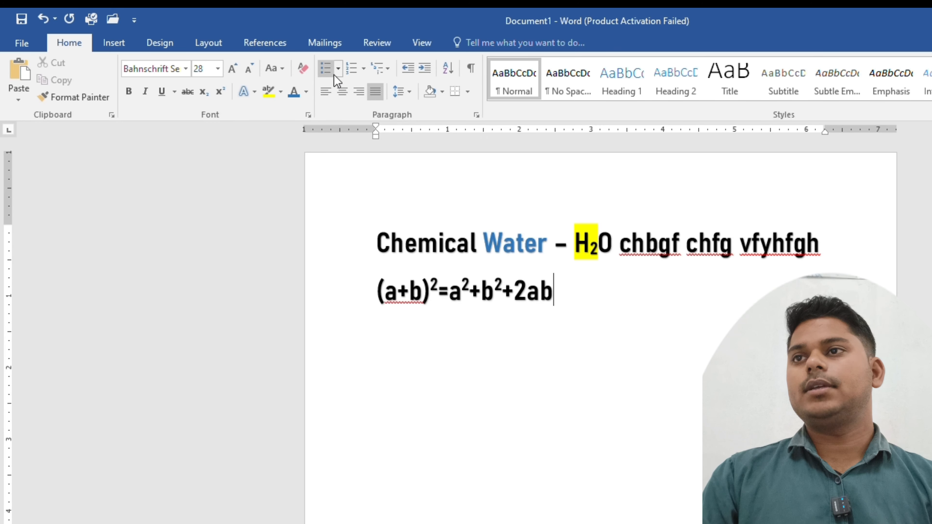
Step: Set the line spacing of the first paragraph to 1.0
left_click(406, 96)
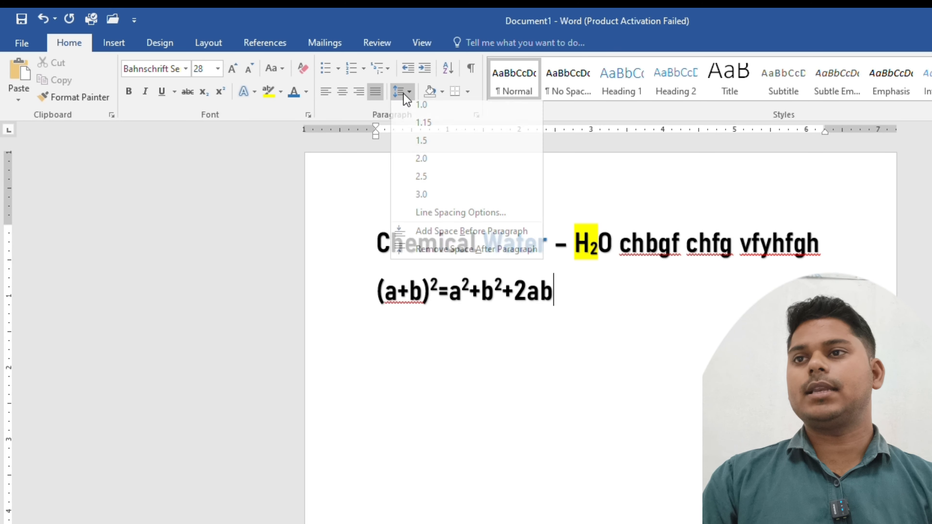
left_click(587, 317)
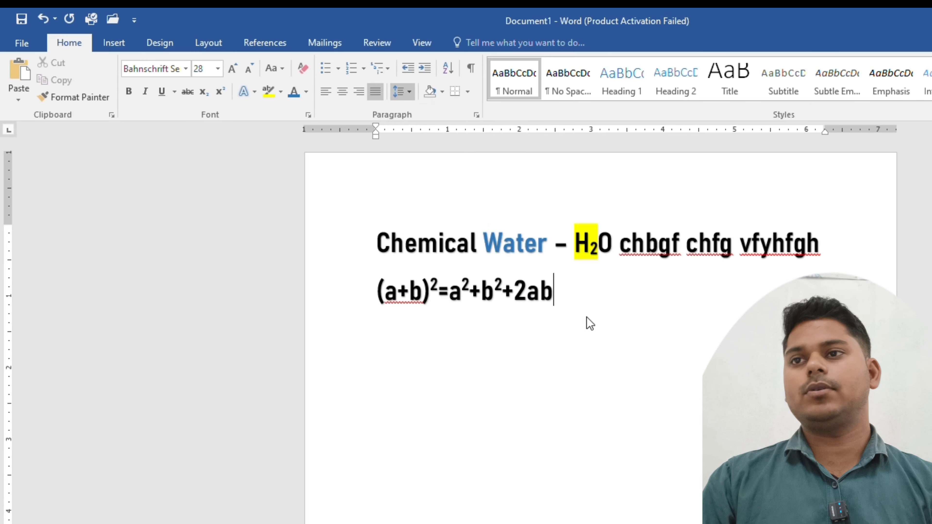
left_click(818, 245)
left_click(405, 93)
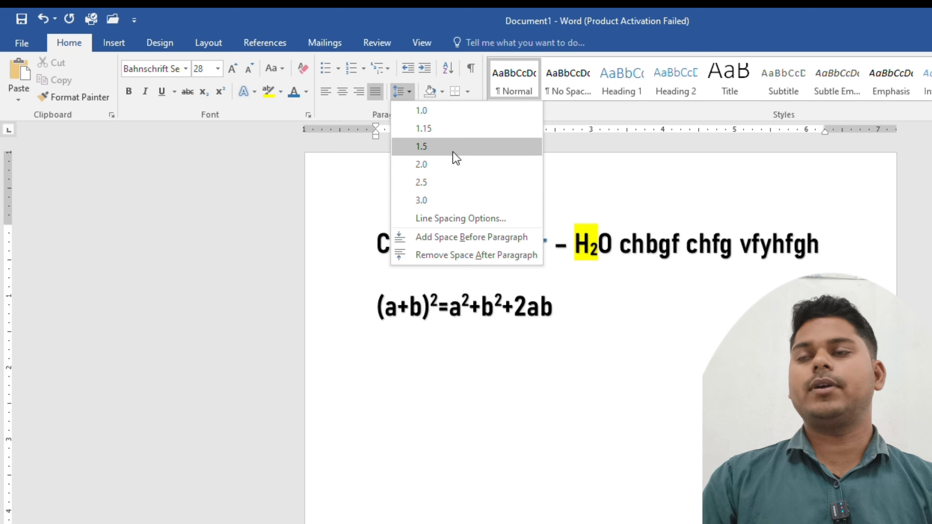
left_click(447, 118)
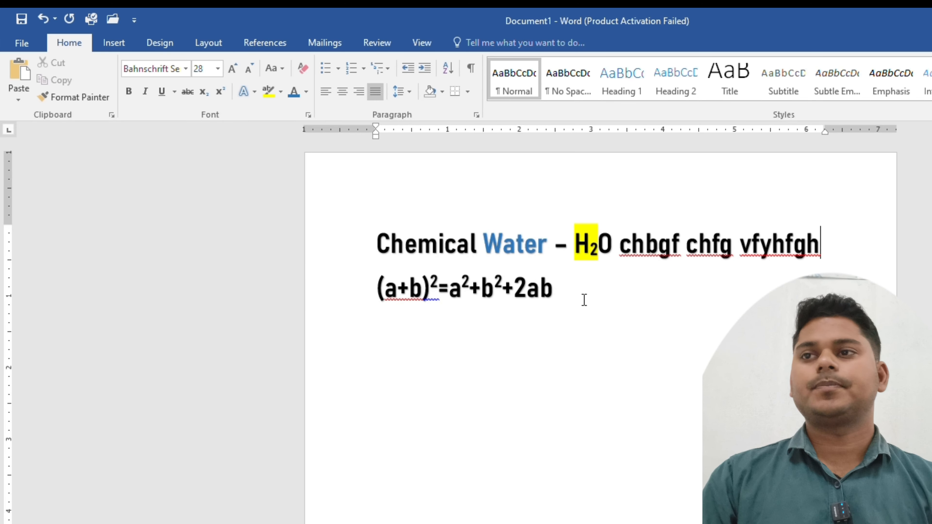
Step: Format both lines as a bulleted list with hollow circle bullets
key("ctrl+a")
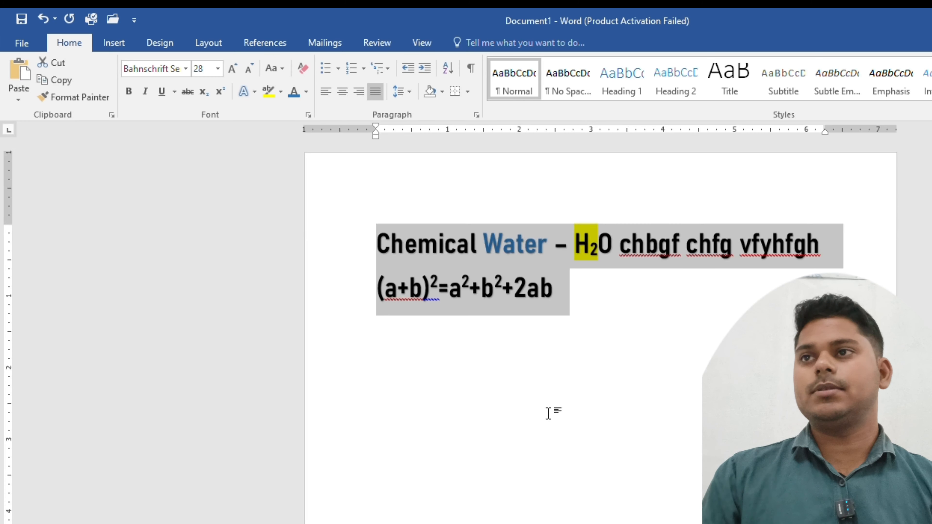
left_click(338, 69)
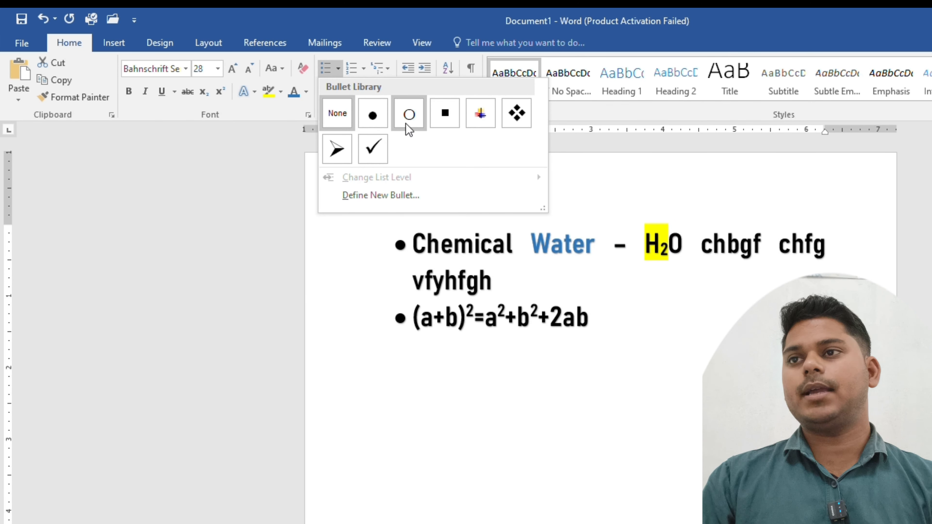
left_click(409, 115)
Step: Add the list items "fghfg" and "fhfg" below the equation, followed by an empty bullet
left_click(643, 327)
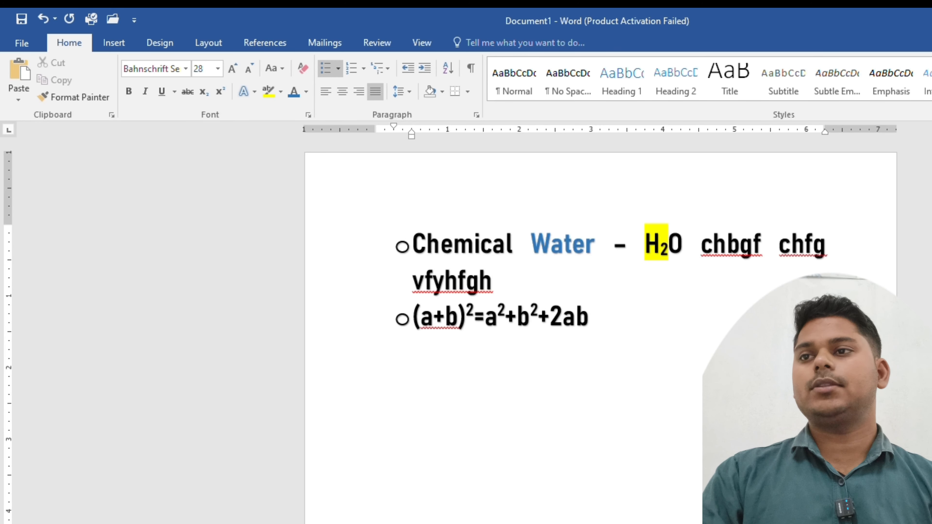
key("Return")
type("fghfg")
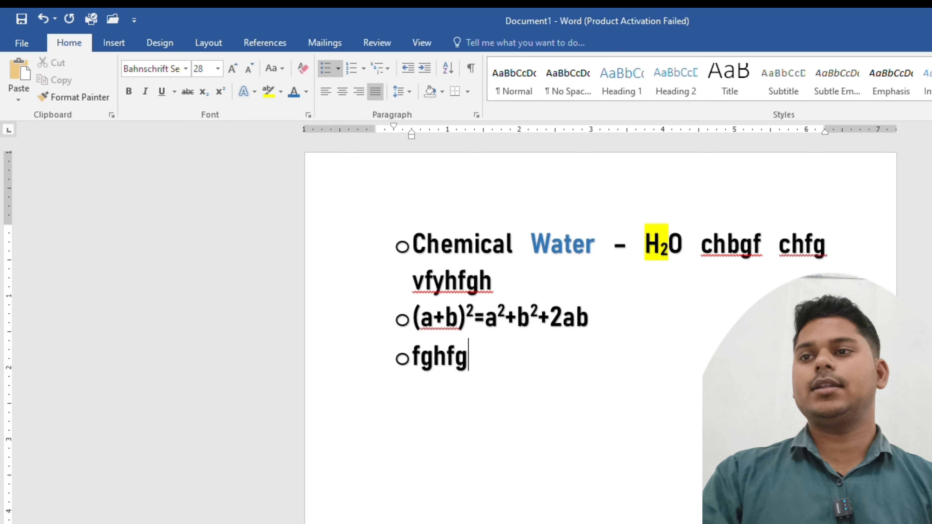
key("Return")
type("fhfg")
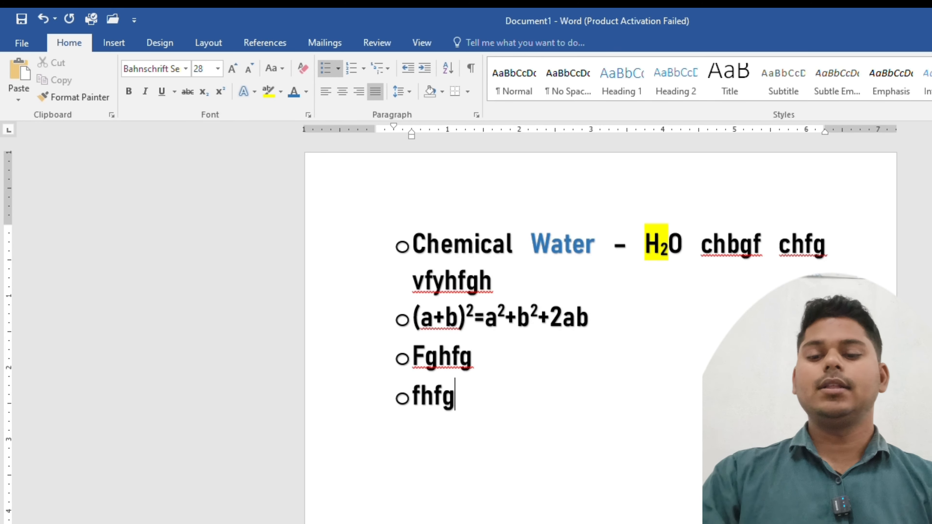
key("Return")
mouse_move(429, 415)
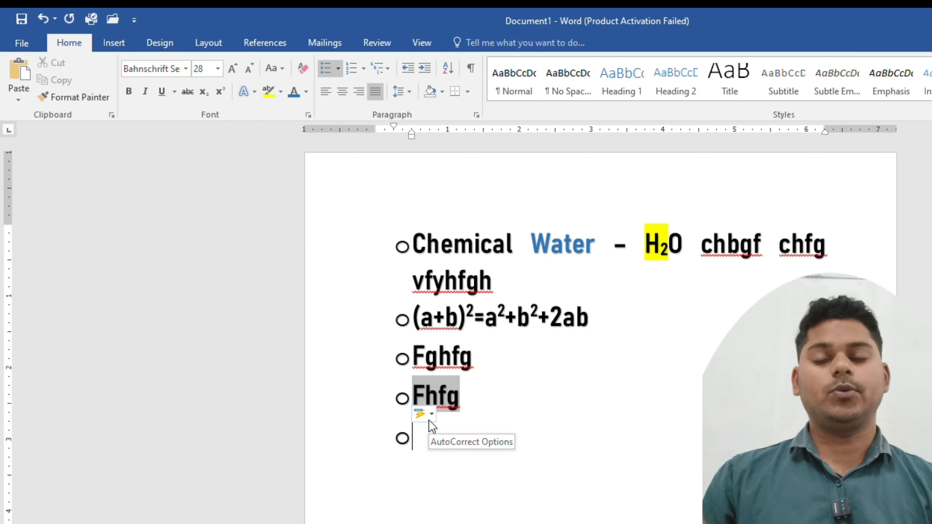
Step: Change the whole list from bullets to uppercase Roman numeral numbering (I., II., III.)
key("ctrl+a")
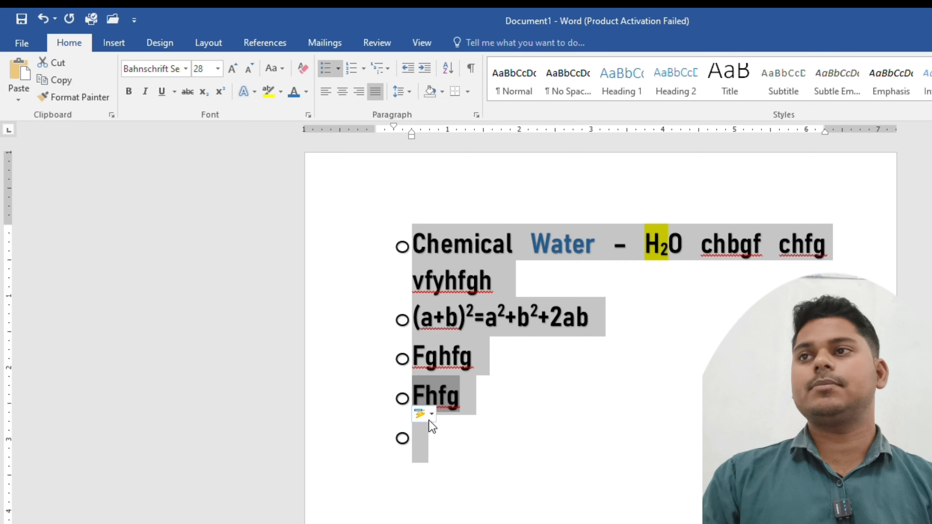
left_click(364, 70)
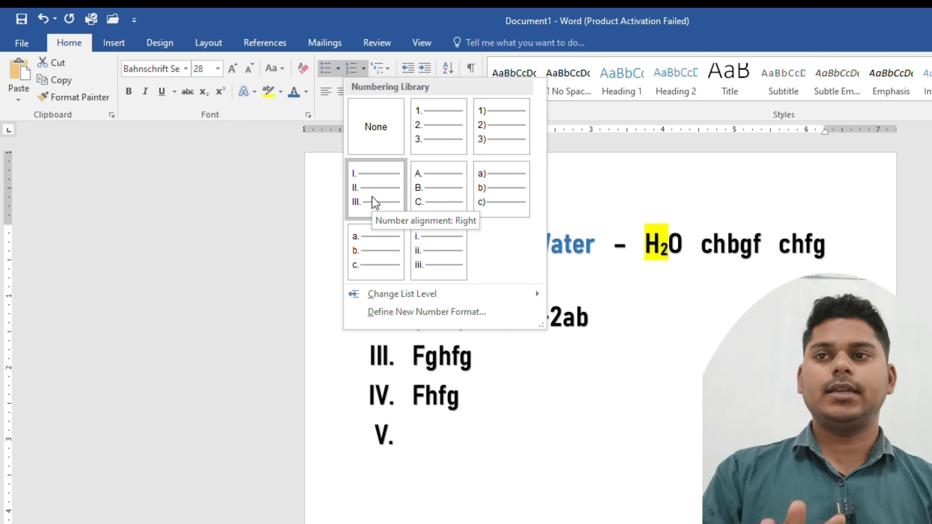
left_click(375, 203)
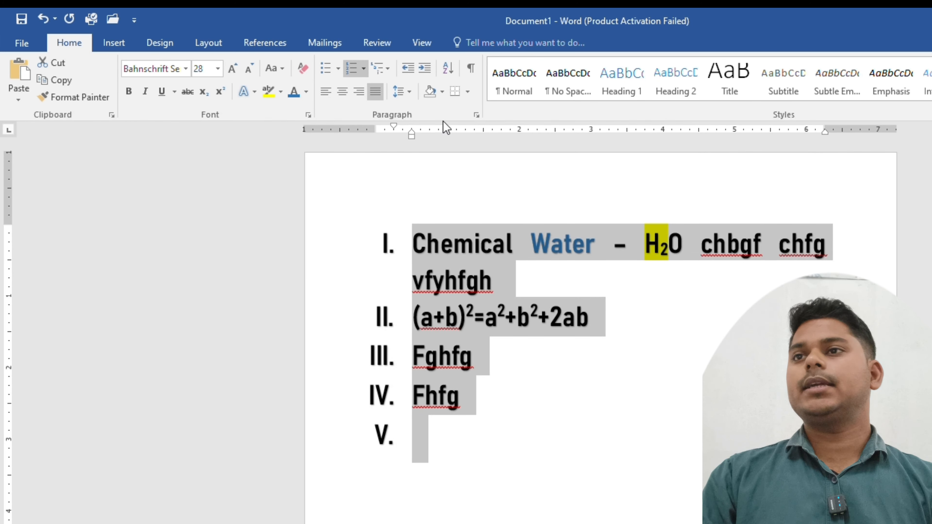
Step: Shade all the list paragraphs with standard yellow and apply All Borders to them
left_click(446, 97)
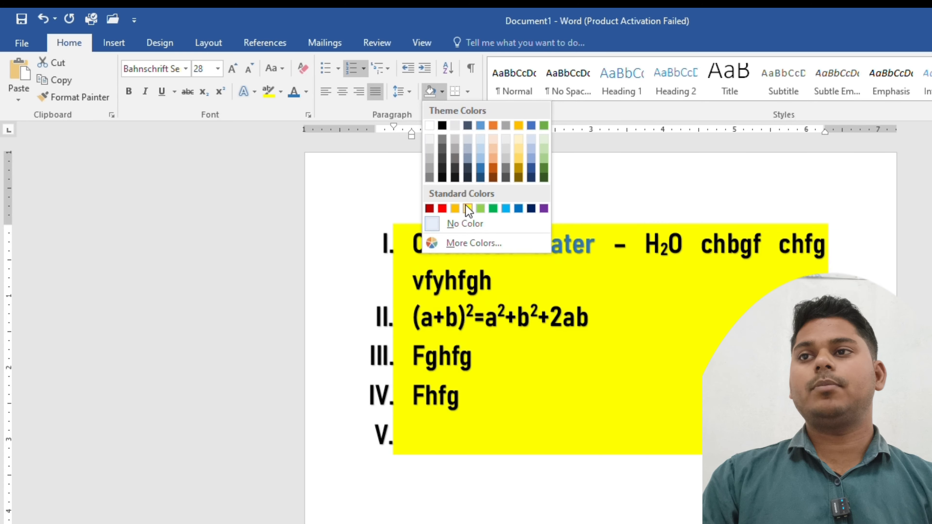
left_click(468, 208)
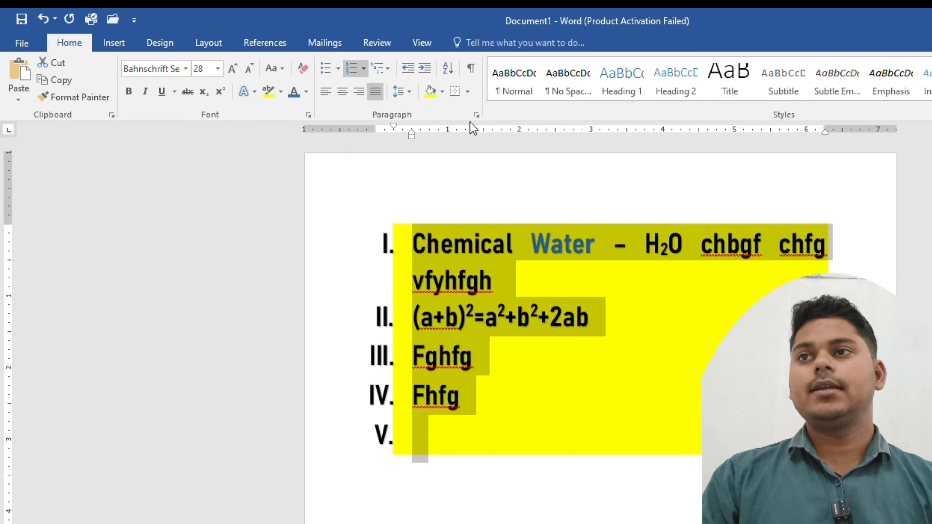
left_click(469, 97)
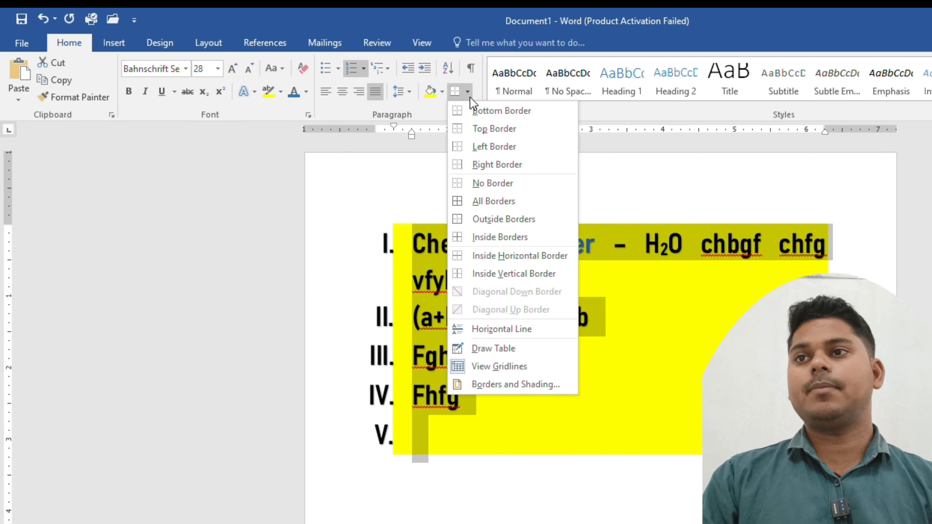
left_click(499, 204)
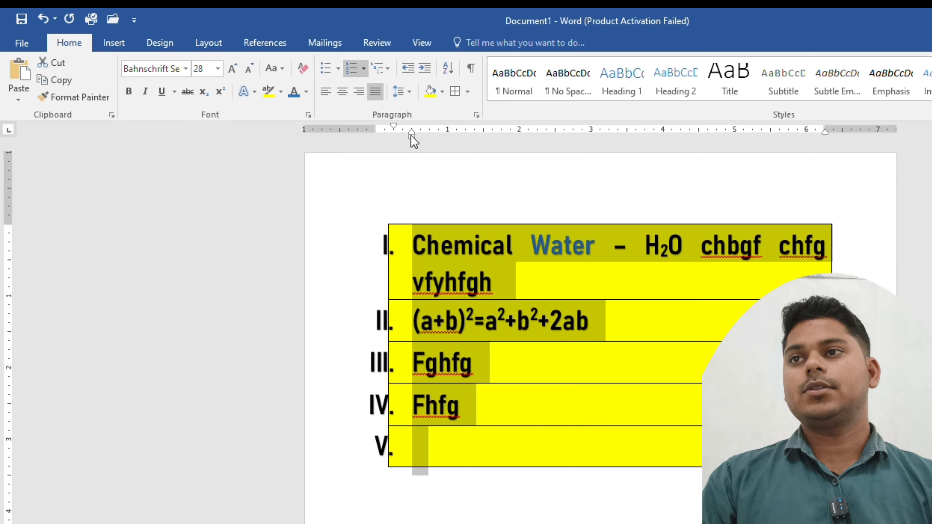
Step: Adjust the list's hanging and first-line indents on the ruler, and toggle the ruler display off and on again
mouse_move(412, 136)
left_mouse_down()
mouse_move(371, 138)
mouse_move(353, 127)
mouse_move(403, 127)
left_mouse_up()
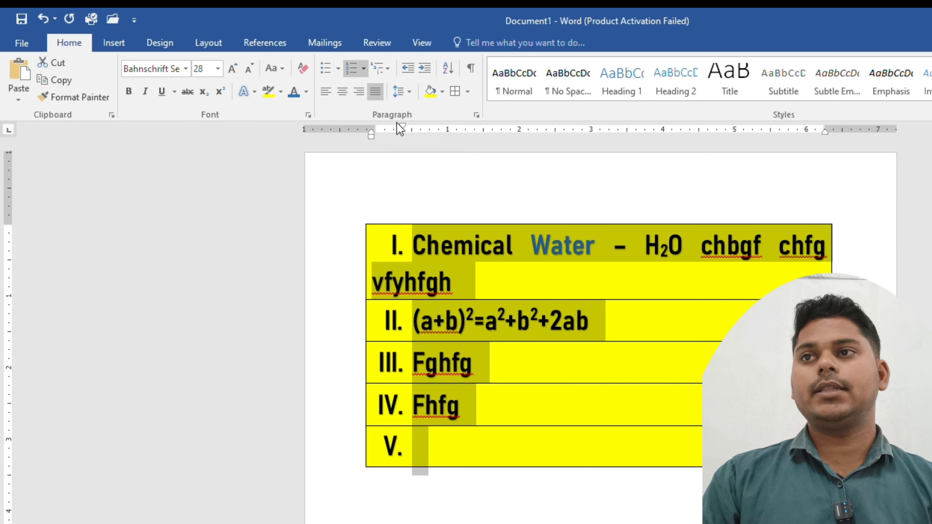
left_click(422, 43)
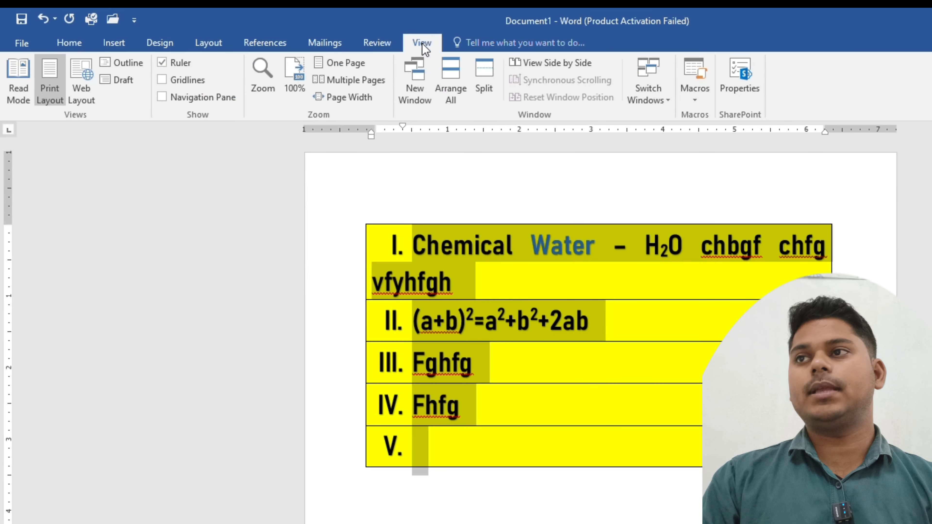
left_click(172, 65)
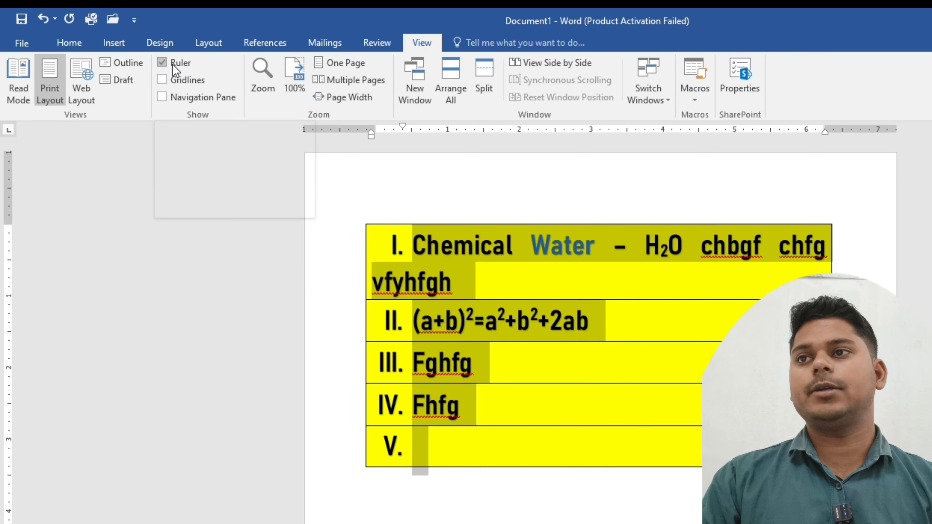
left_click(173, 64)
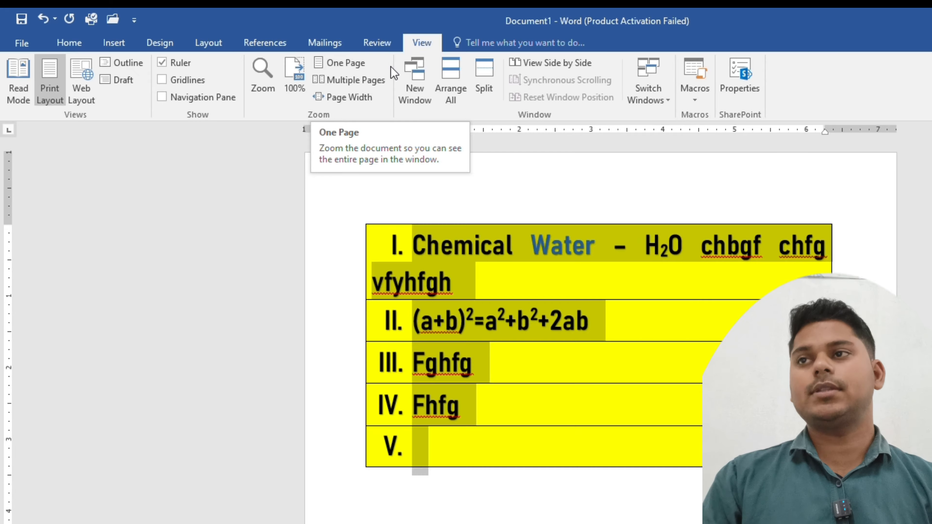
left_click(70, 45)
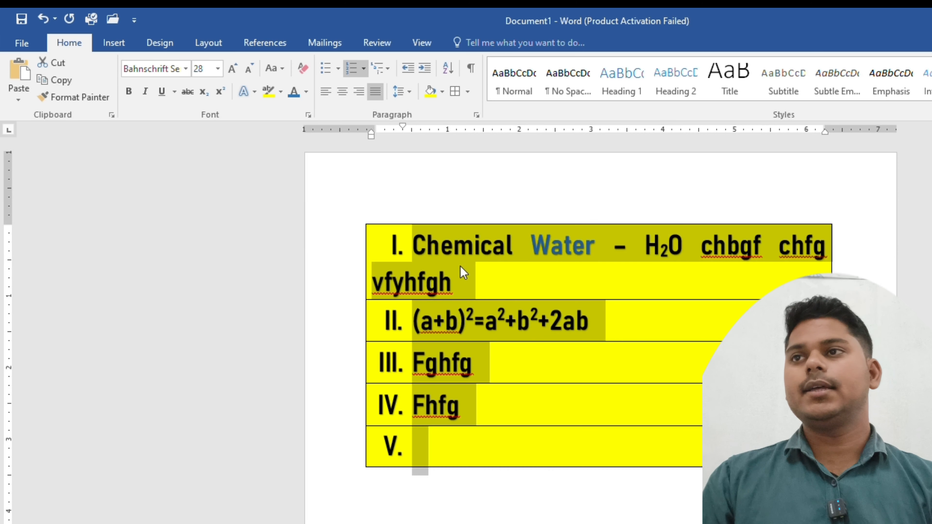
Step: Remove the numbering, yellow shading and borders from all the paragraphs
left_click(354, 74)
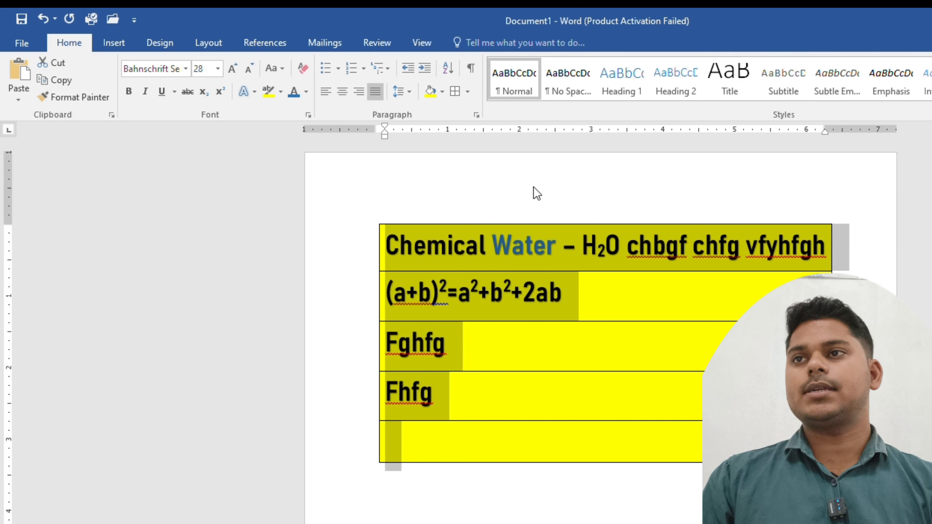
left_click(441, 92)
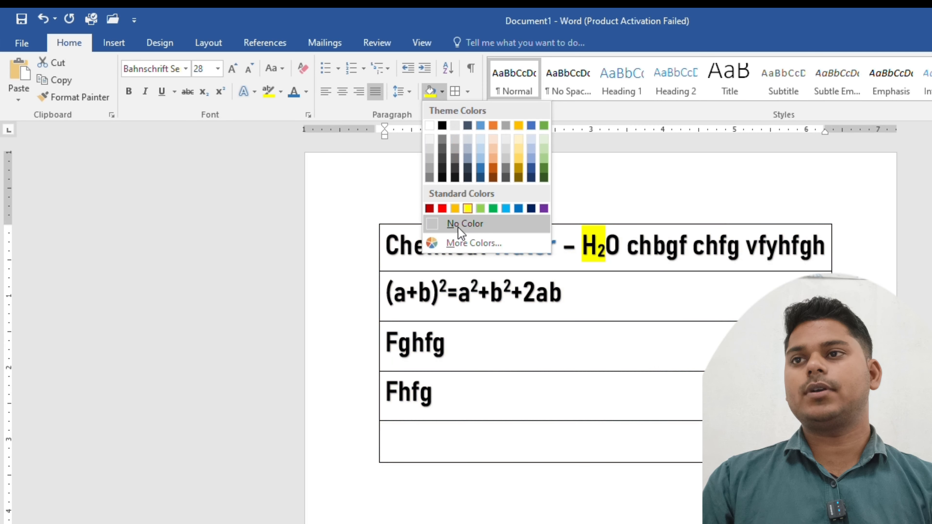
left_click(456, 225)
left_click(467, 92)
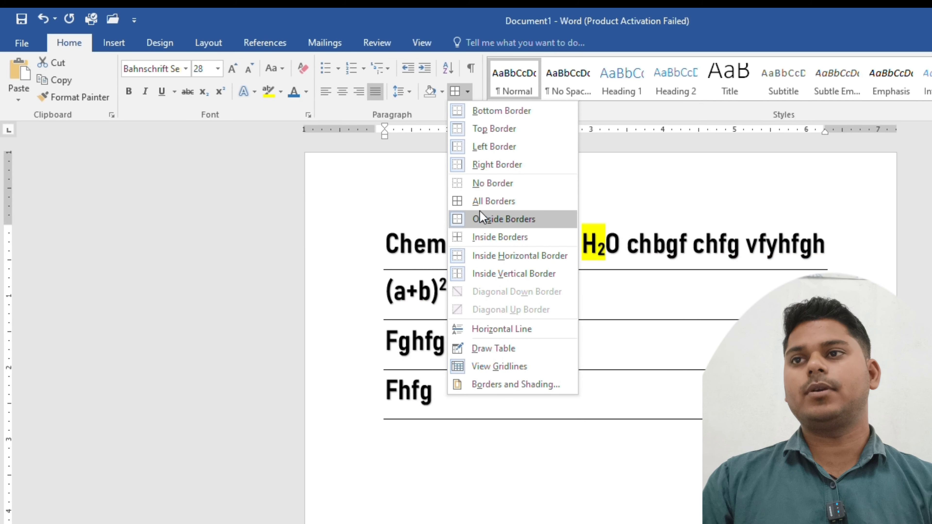
left_click(487, 184)
left_click(574, 357)
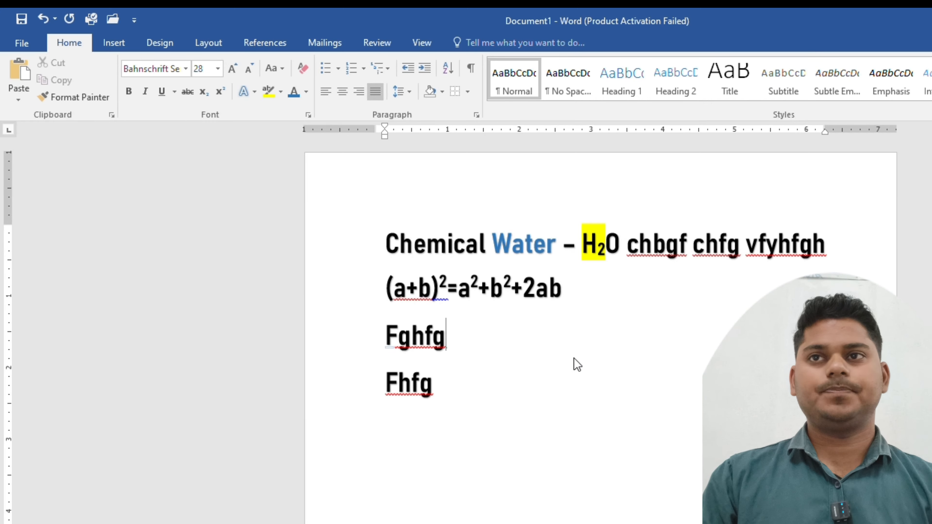
Step: Apply the No Spacing style to all the text in the document
key("ctrl+a")
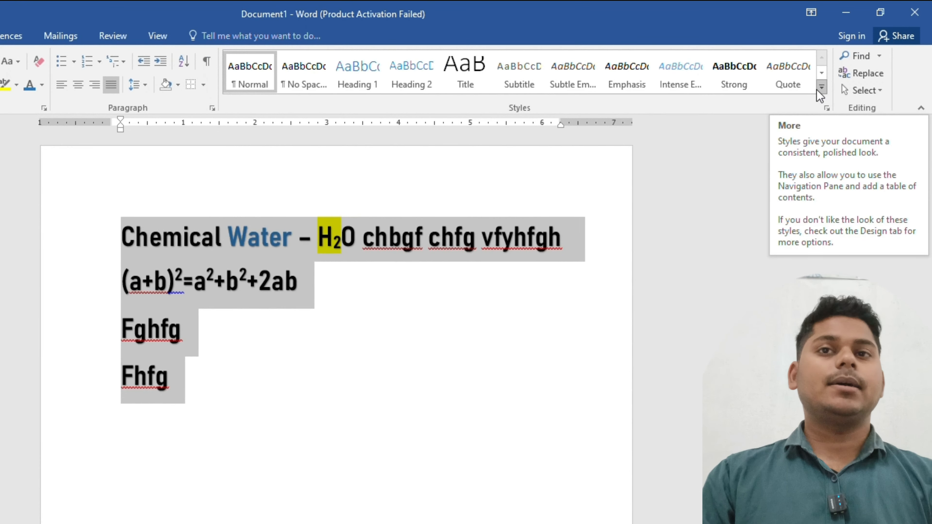
left_click(820, 95)
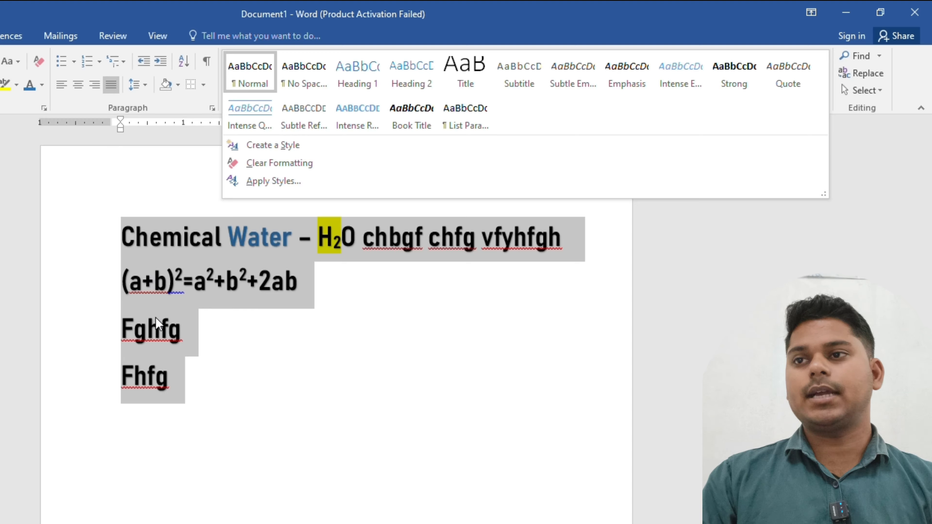
left_click(303, 83)
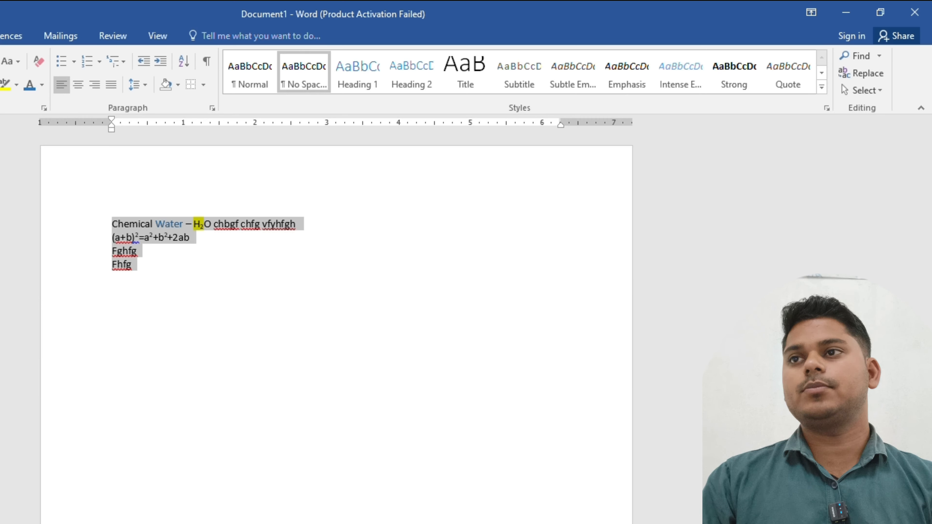
Step: Enlarge the font of all the text to 24 pt
key("ctrl+shift+period")
key("ctrl+shift+period")
key("ctrl+shift+period")
key("ctrl+shift+period")
key("ctrl+shift+period")
key("ctrl+shift+period")
key("ctrl+shift+period")
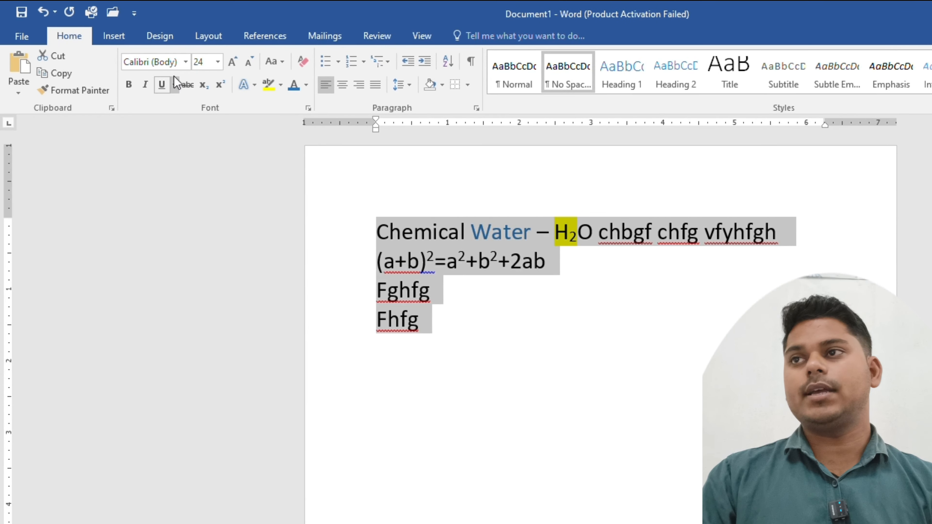
Step: Change the font of all the text to Bahnschrift SemiBold Condensed and deselect it
left_click(184, 64)
scroll(220, 367, "down", 3)
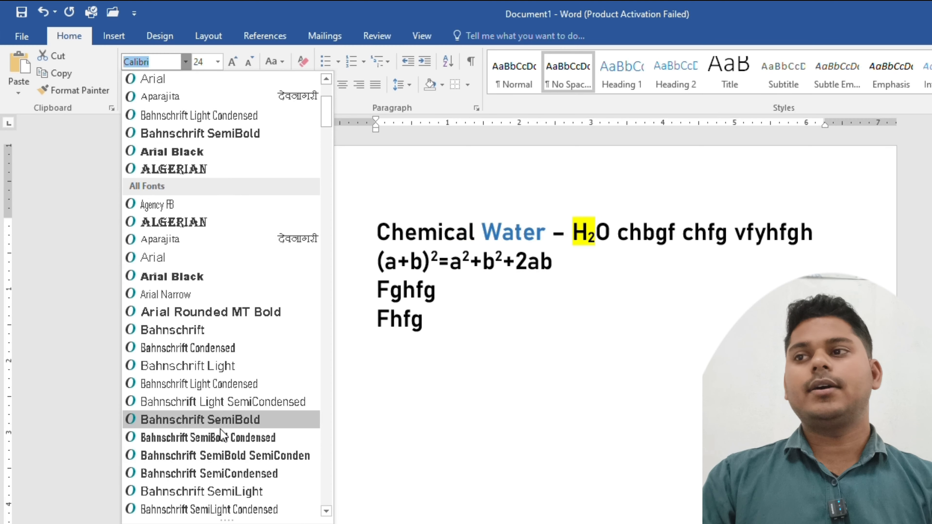
left_click(220, 436)
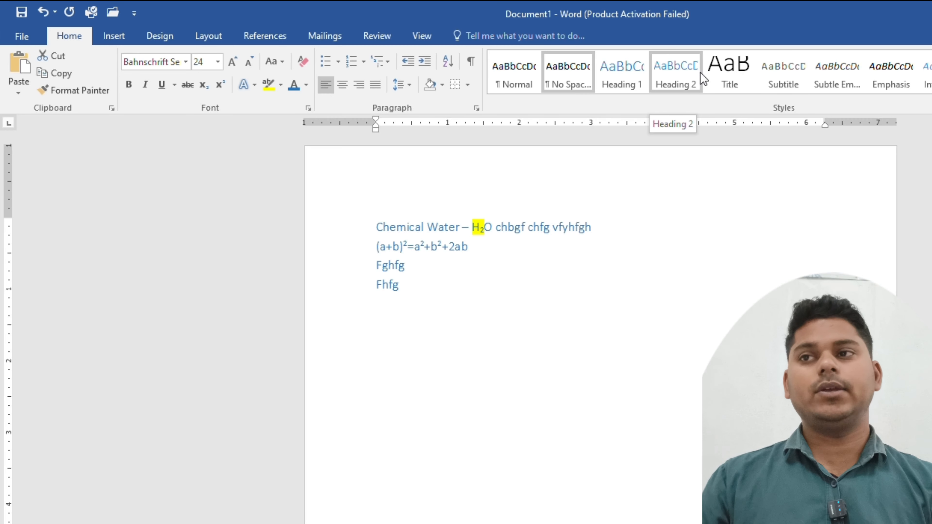
left_click(699, 291)
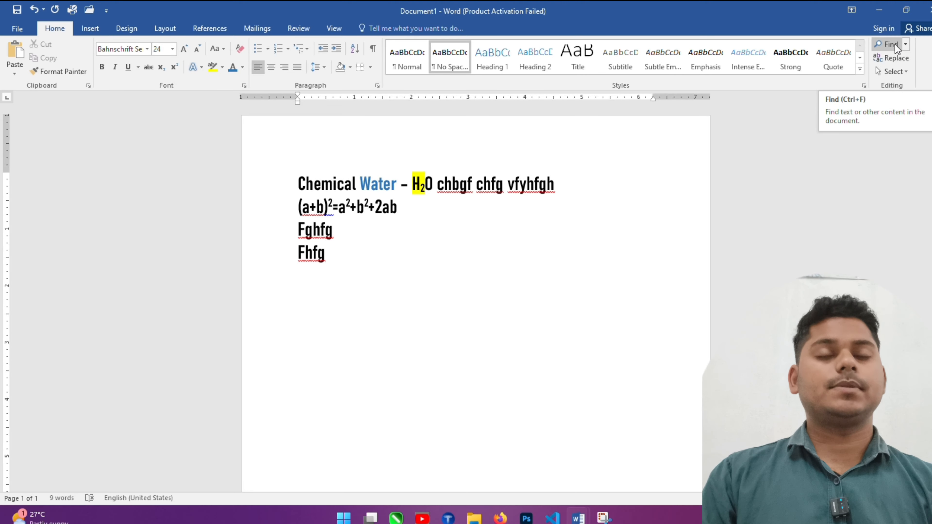
Step: Select the entire document text with Select All, deselect it, and select all of it again
left_click(896, 69)
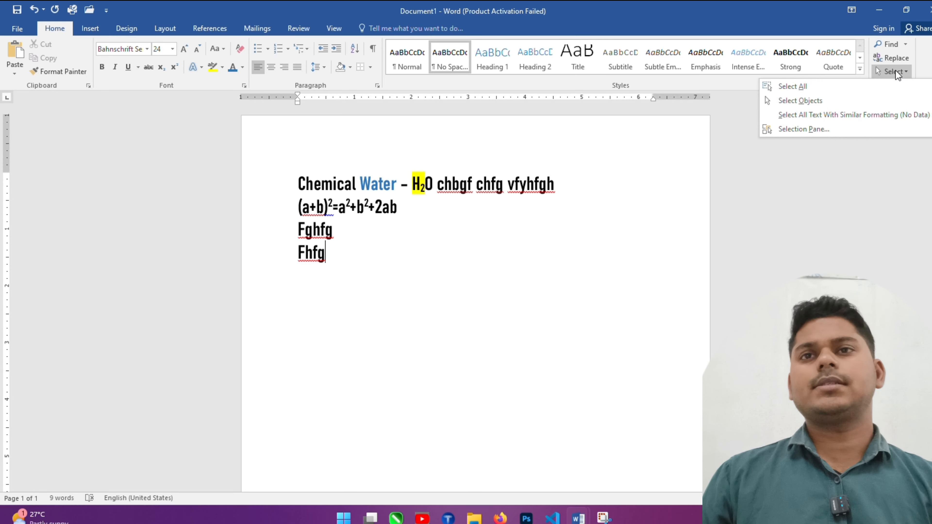
left_click(798, 88)
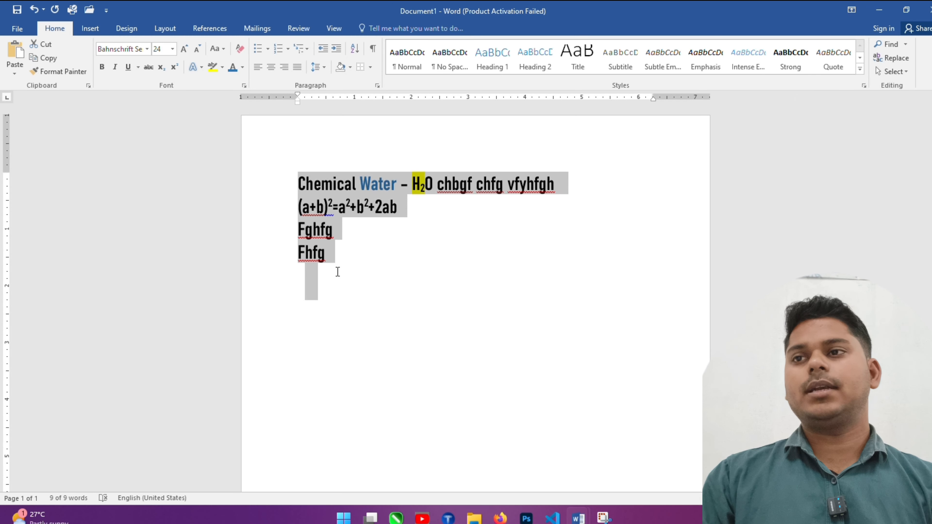
left_click(360, 262)
key("ctrl+a")
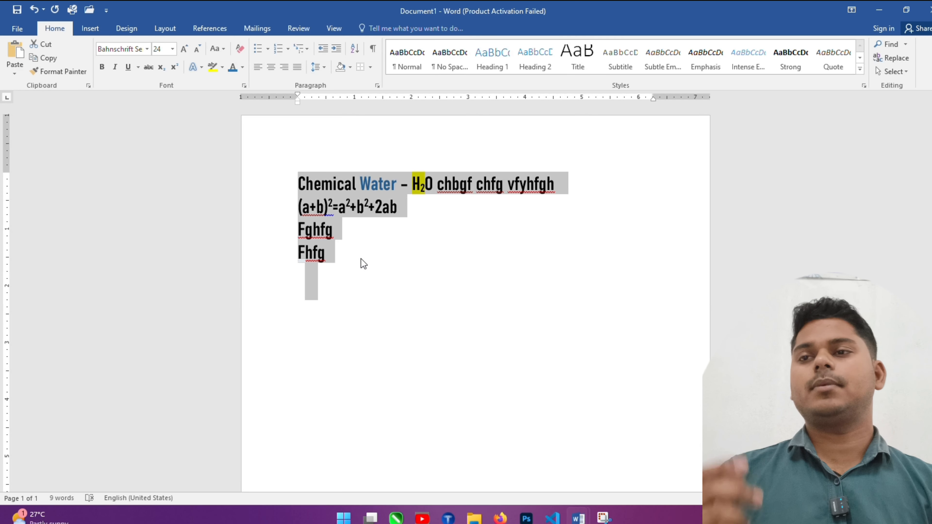
Step: Turn on Select Objects mode and clear the text selection
left_click(894, 72)
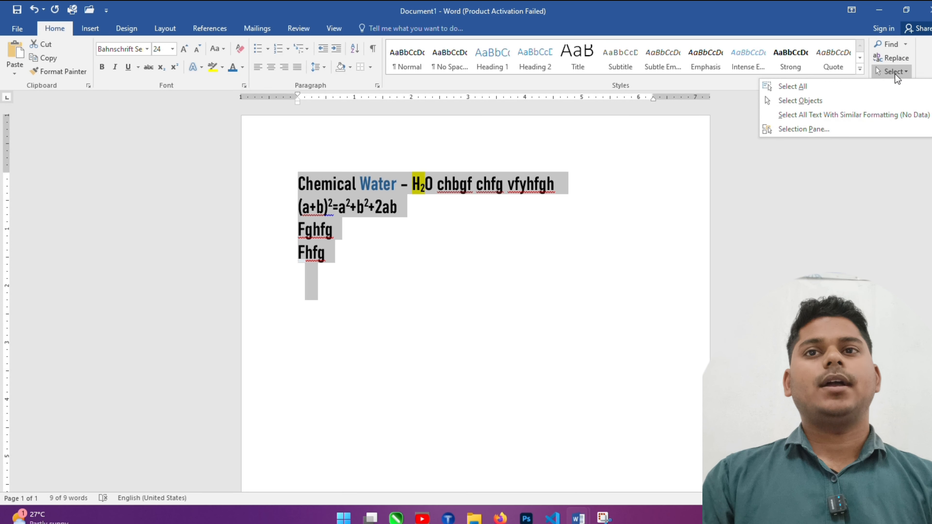
left_click(807, 105)
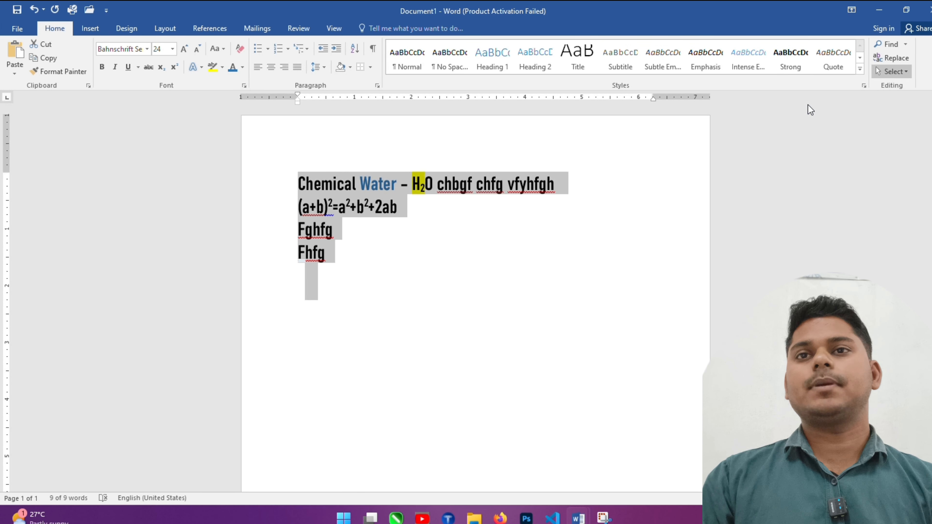
left_click(566, 257)
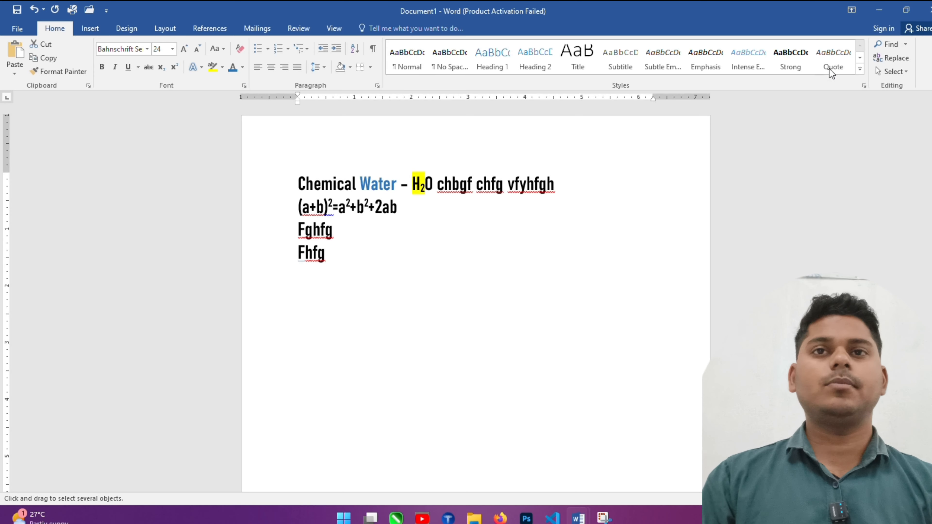
Step: Open and close the Find pane, reopen it, and search the document for "2ab"
left_click(900, 46)
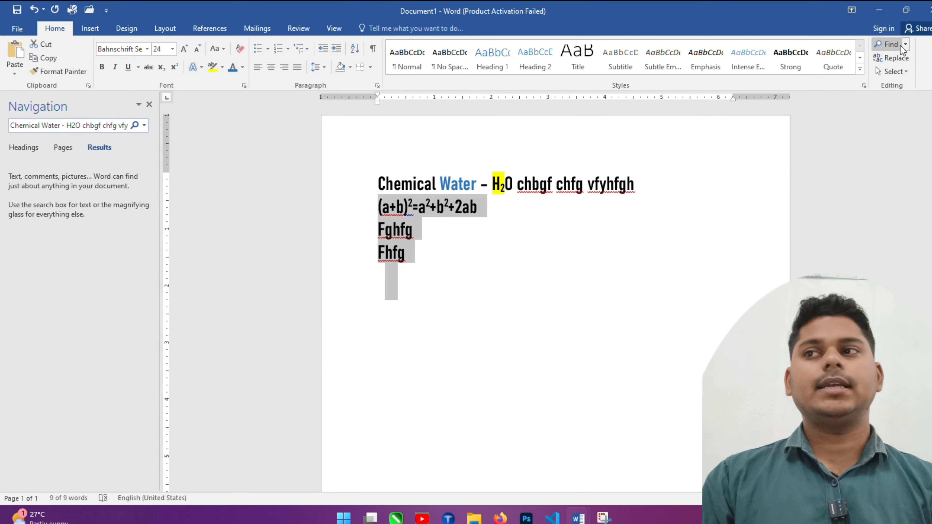
left_click(149, 105)
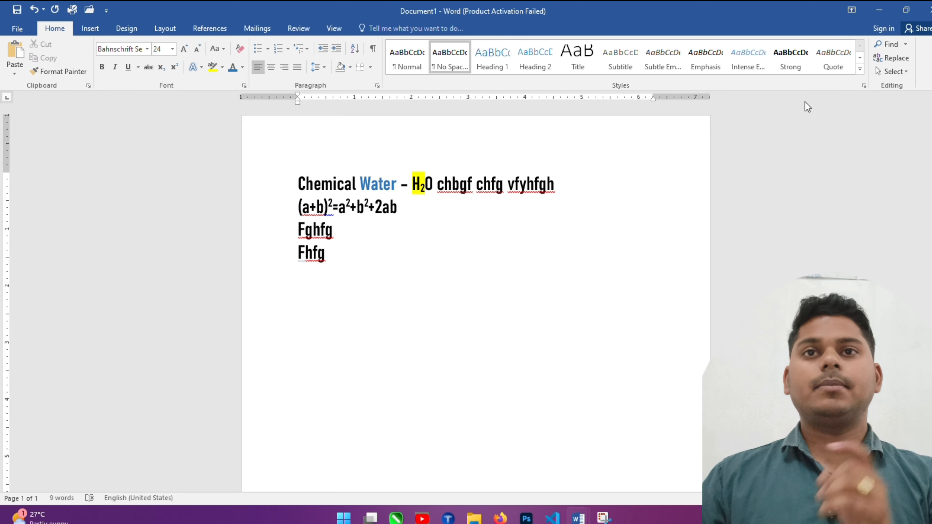
key("ctrl+f")
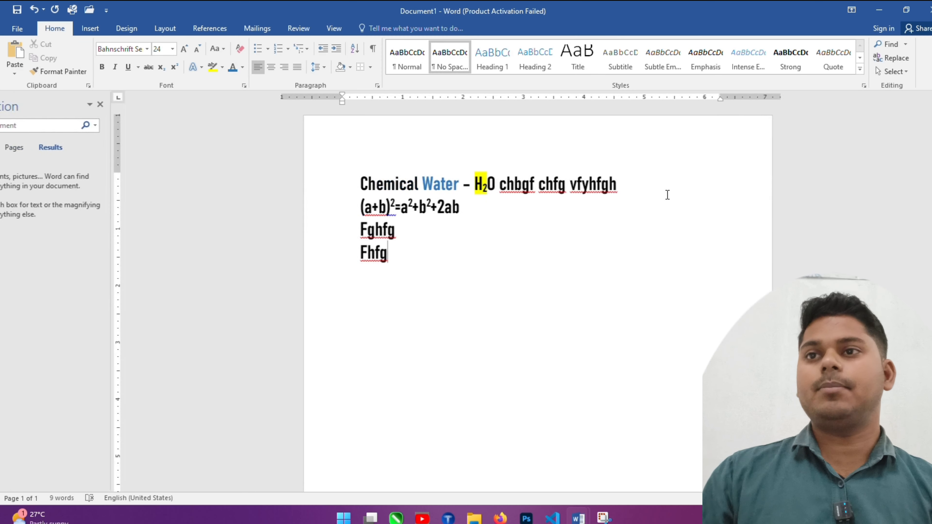
key("BackSpace")
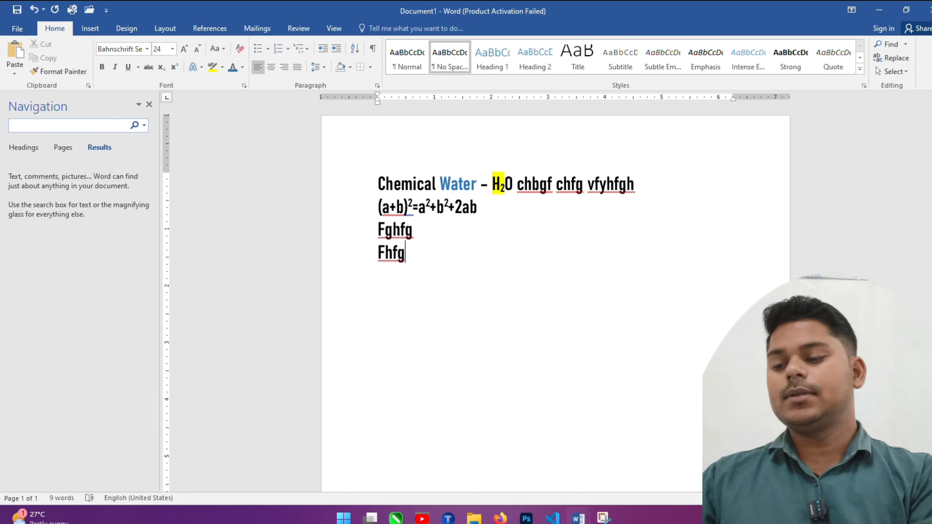
type("2ab")
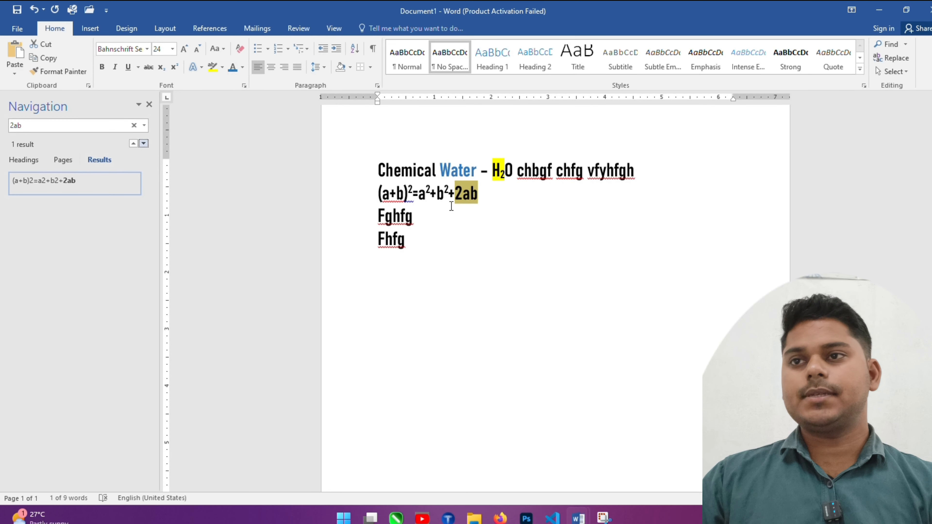
Step: Replace "2ab" with "30" at the end of the (a+b)² equation using Find and Replace, and close the dialog
left_click(895, 58)
left_click(376, 119)
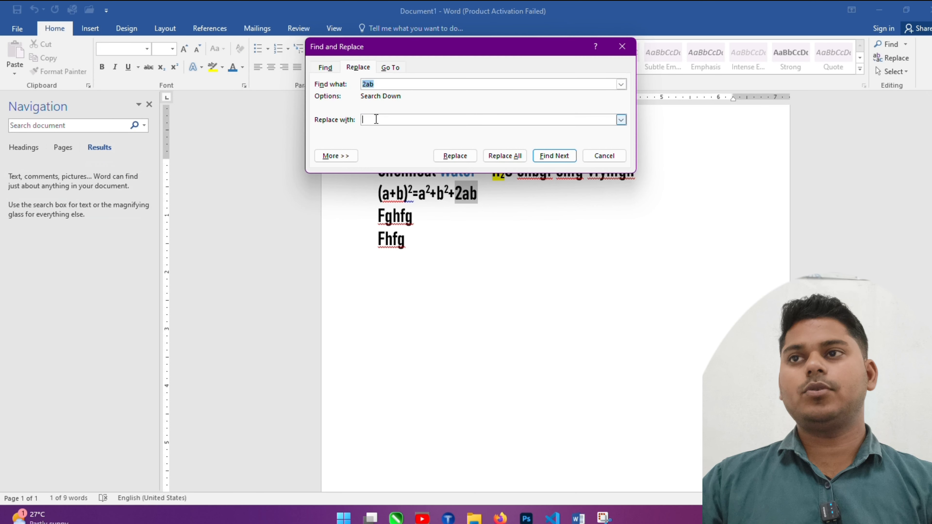
type("30")
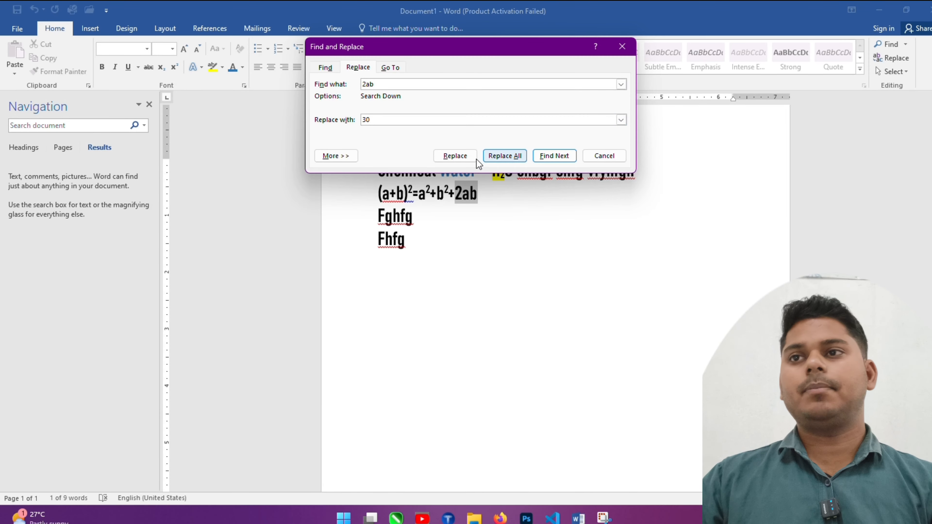
left_click(457, 157)
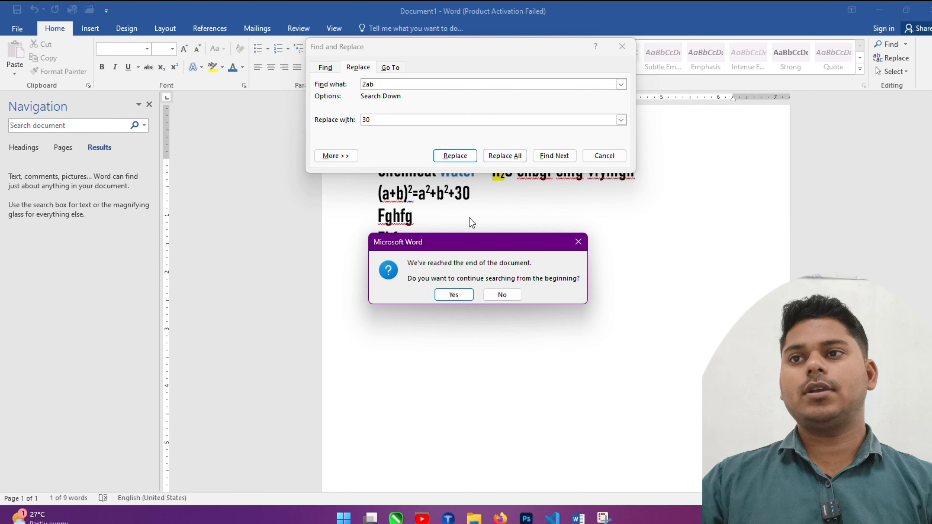
left_click(455, 294)
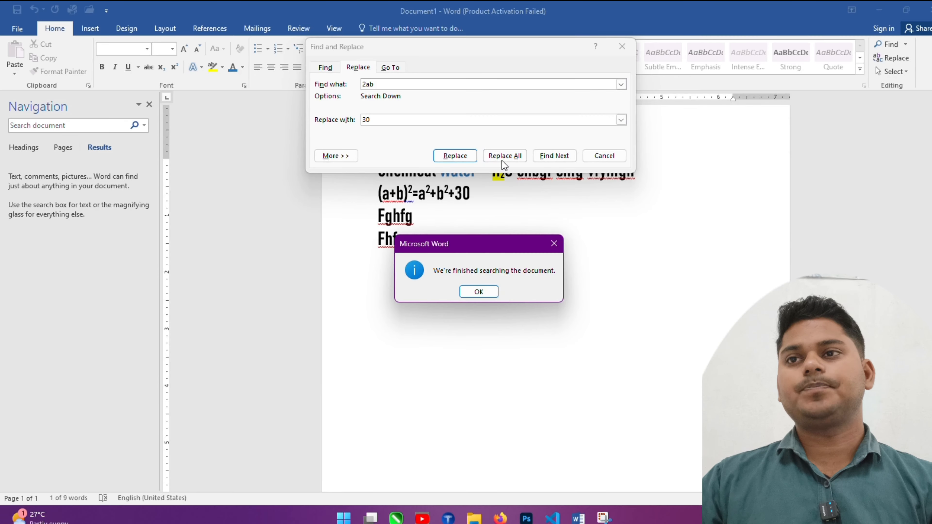
left_click(469, 282)
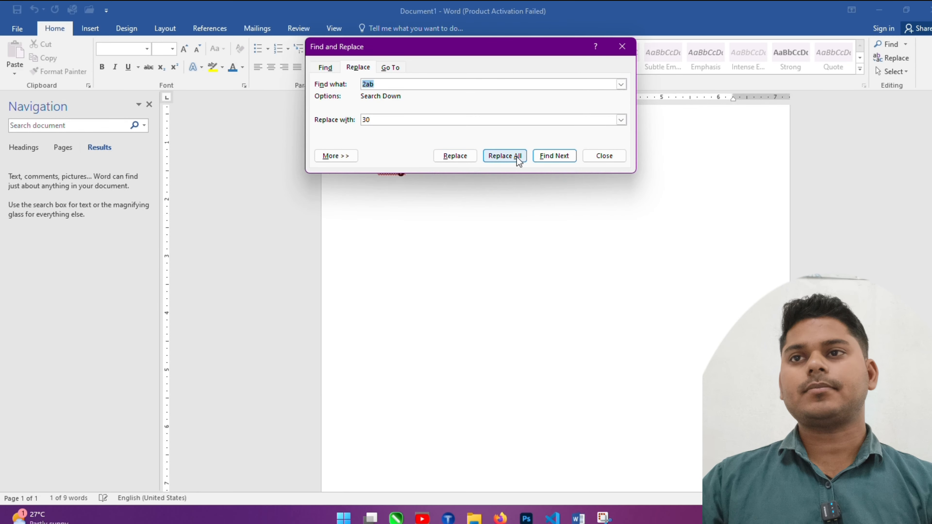
left_click(604, 156)
scroll(431, 188, "up", 3)
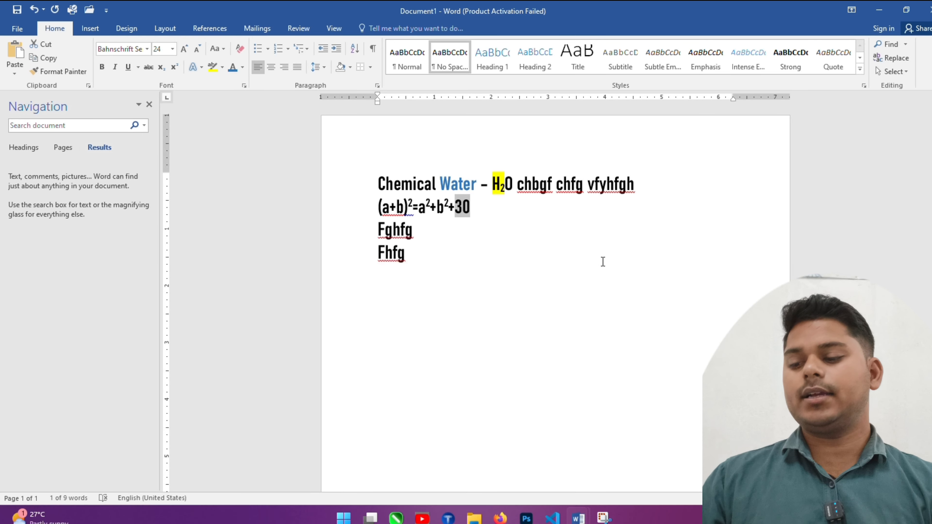
Step: Find "30" at the end of the equation, replace it with "2ab", and close the Find and Replace dialog
key("ctrl+f")
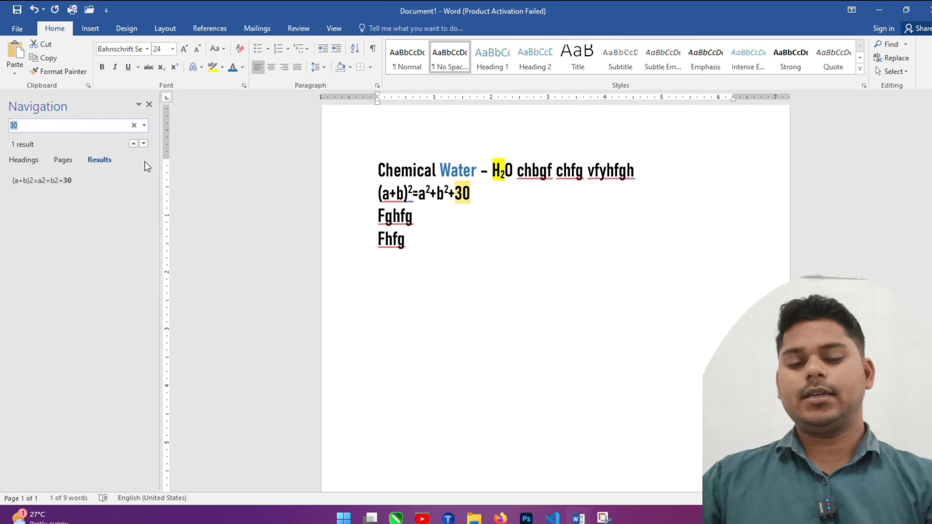
key("Return")
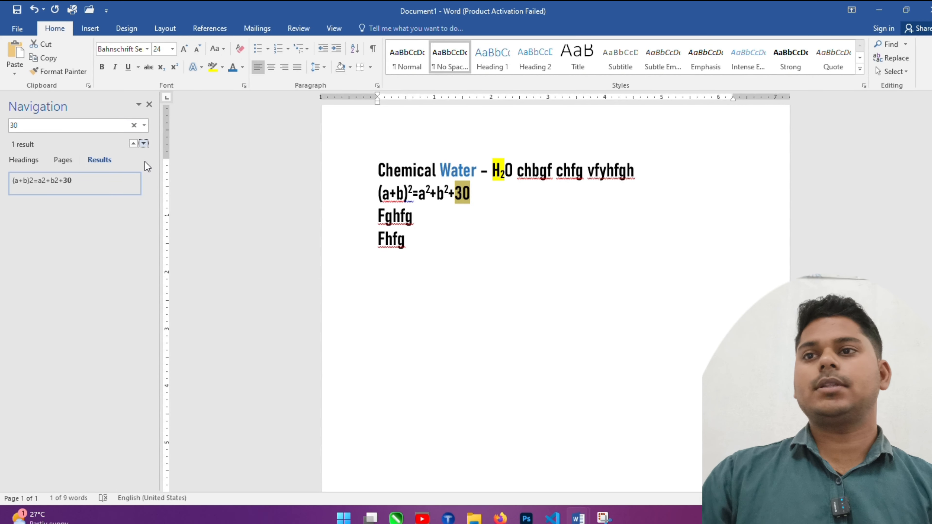
left_click(892, 57)
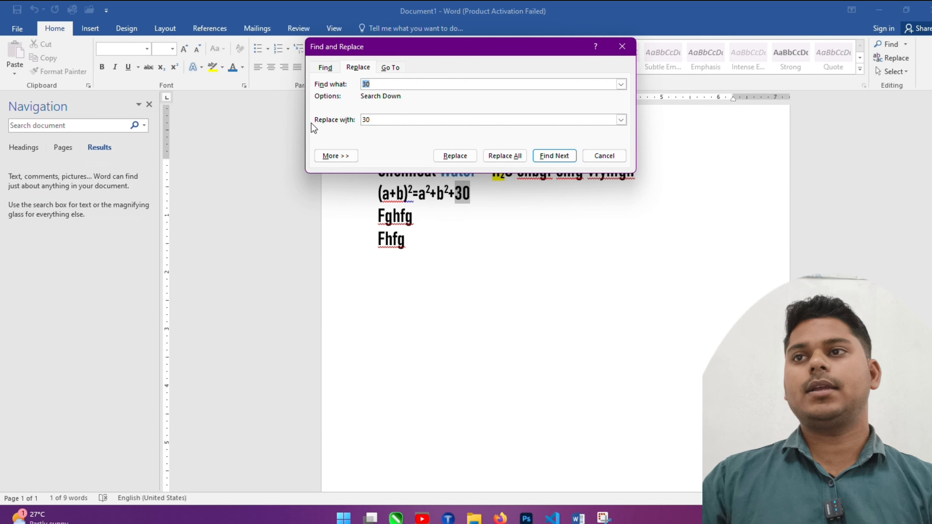
left_click(383, 120)
key("BackSpace")
key("BackSpace")
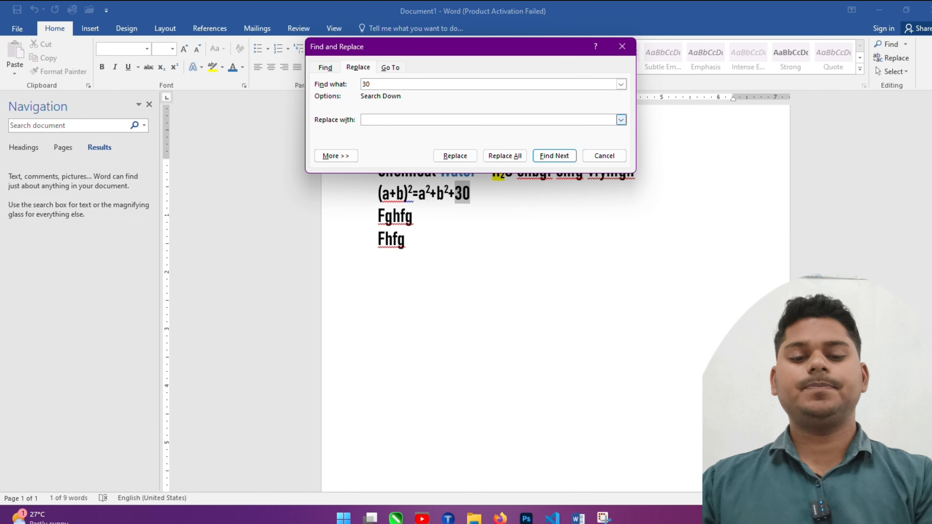
type("2ab")
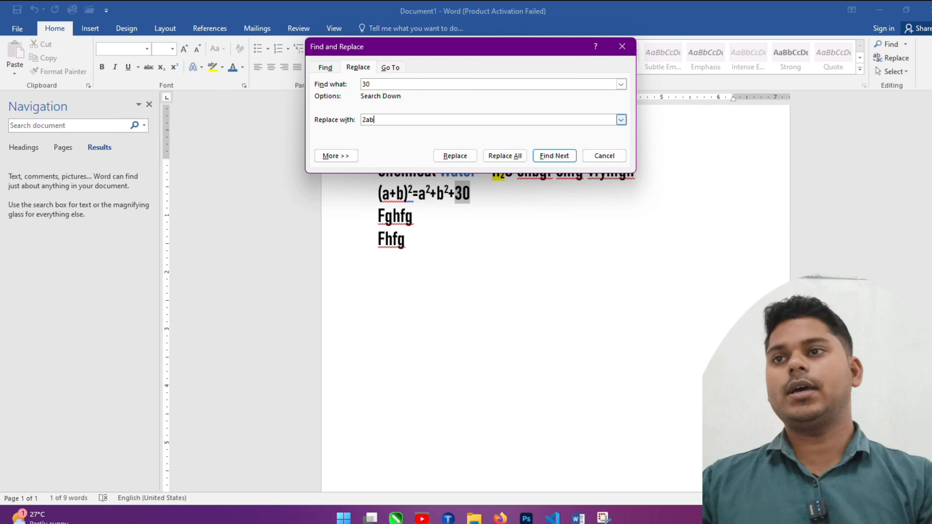
left_click(443, 159)
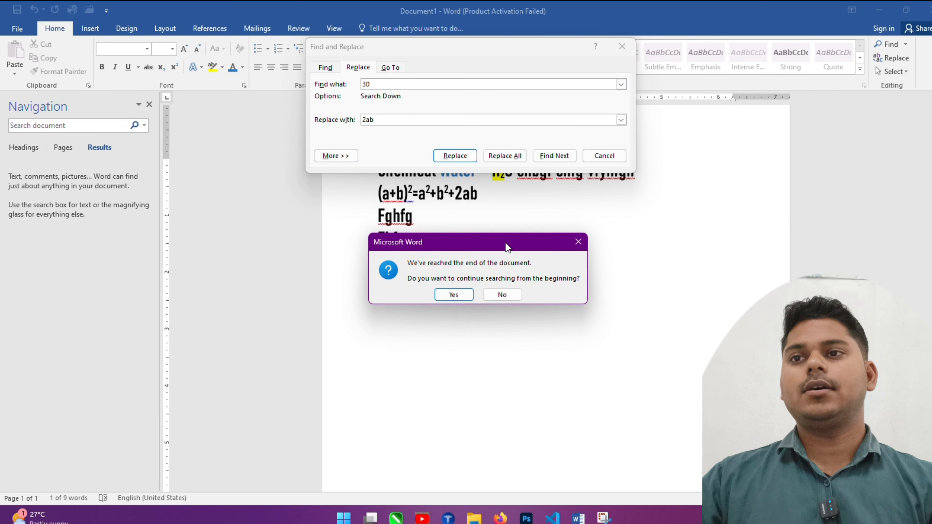
left_click(453, 295)
left_click(485, 293)
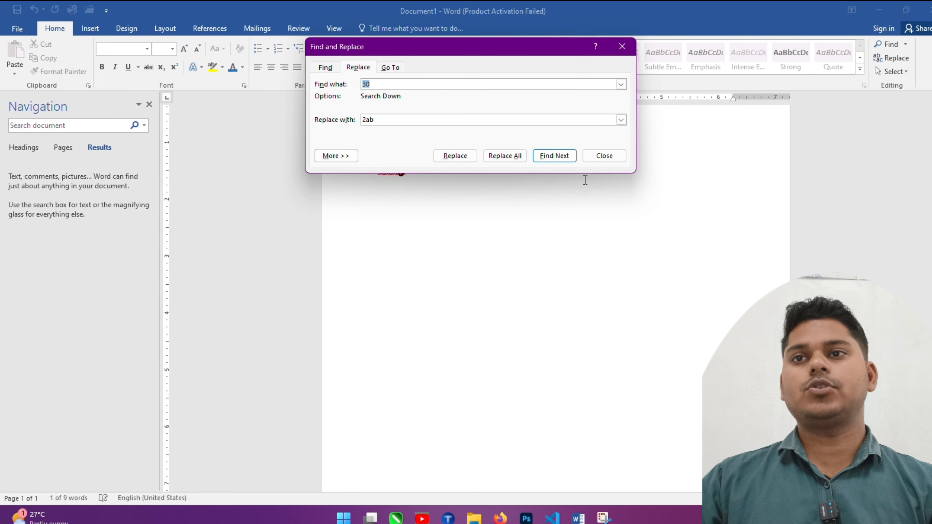
left_click(605, 155)
scroll(476, 215, "up", 2)
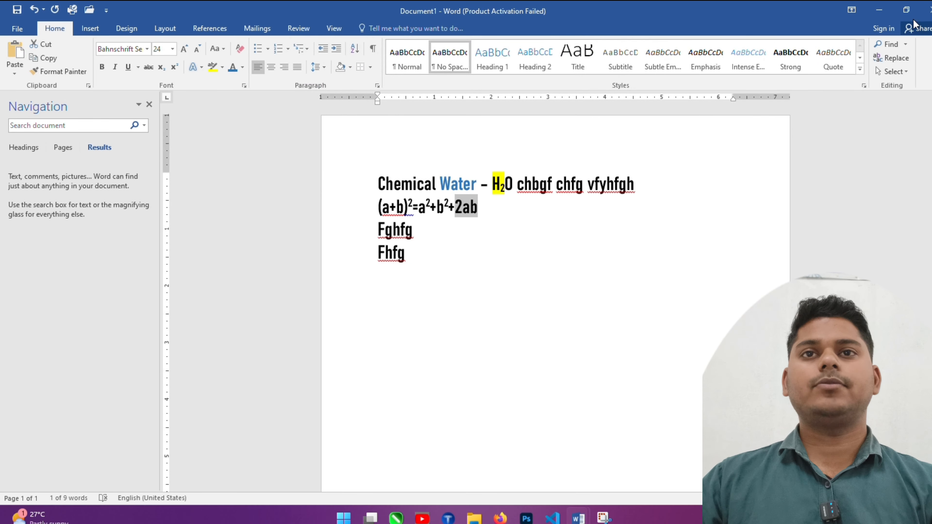